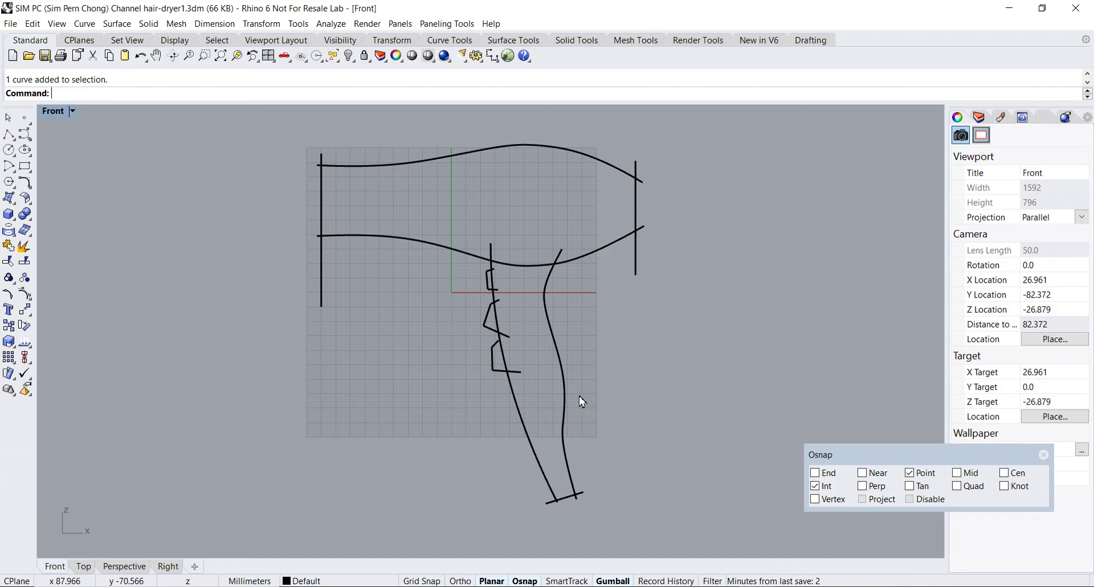
Maximize the Perspective viewport in place of Front and examine the hair dryer's upper and lower body curves from several angles
double_click(56, 115)
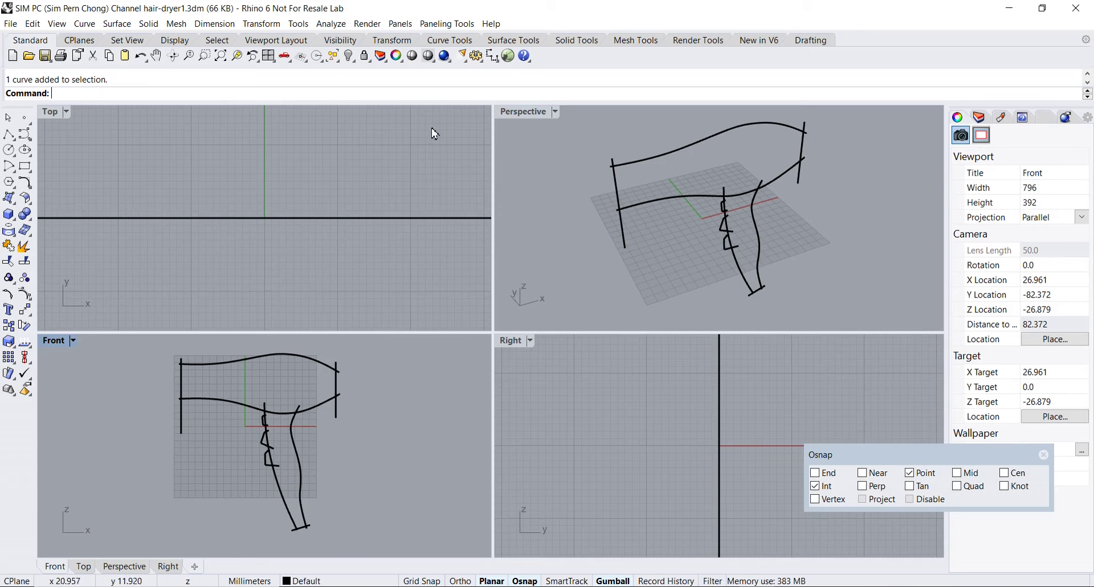
double_click(530, 116)
right_click_drag(531, 119, 527, 230)
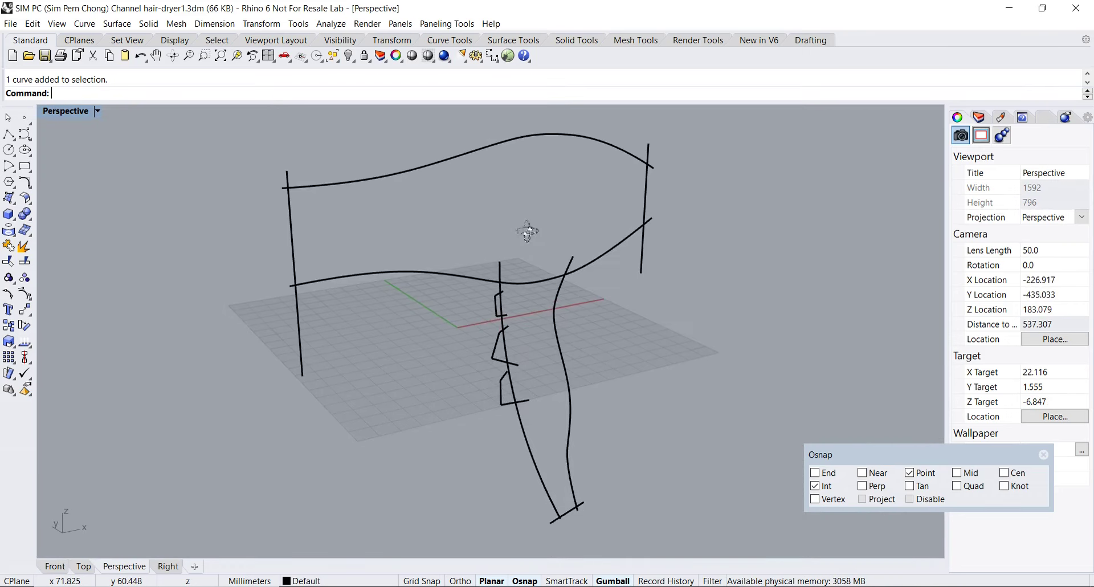
left_click(368, 178)
left_click(388, 272)
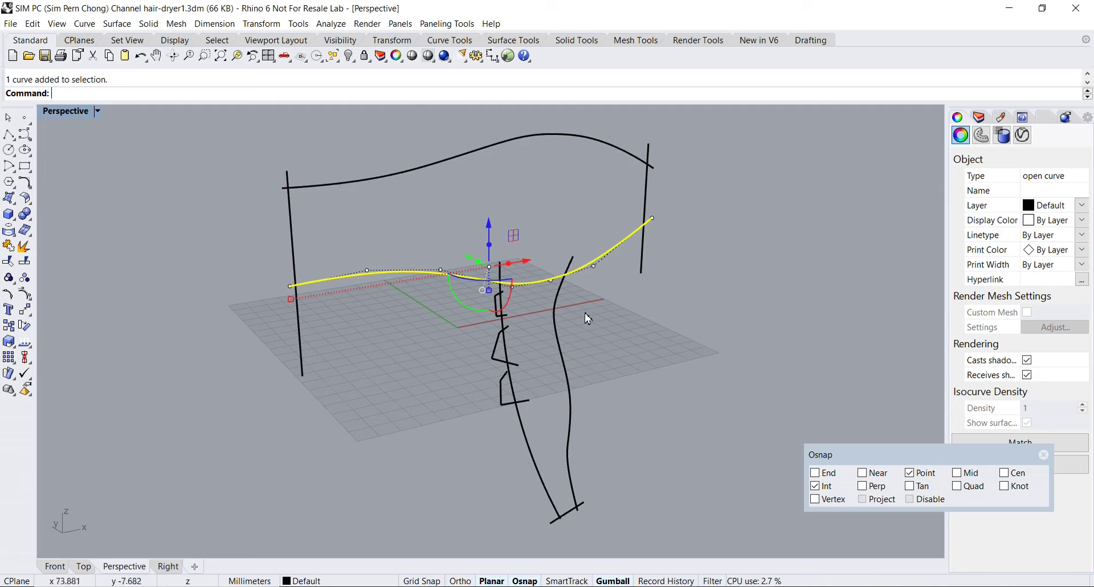
left_click(637, 332)
right_click_drag(640, 332, 681, 344)
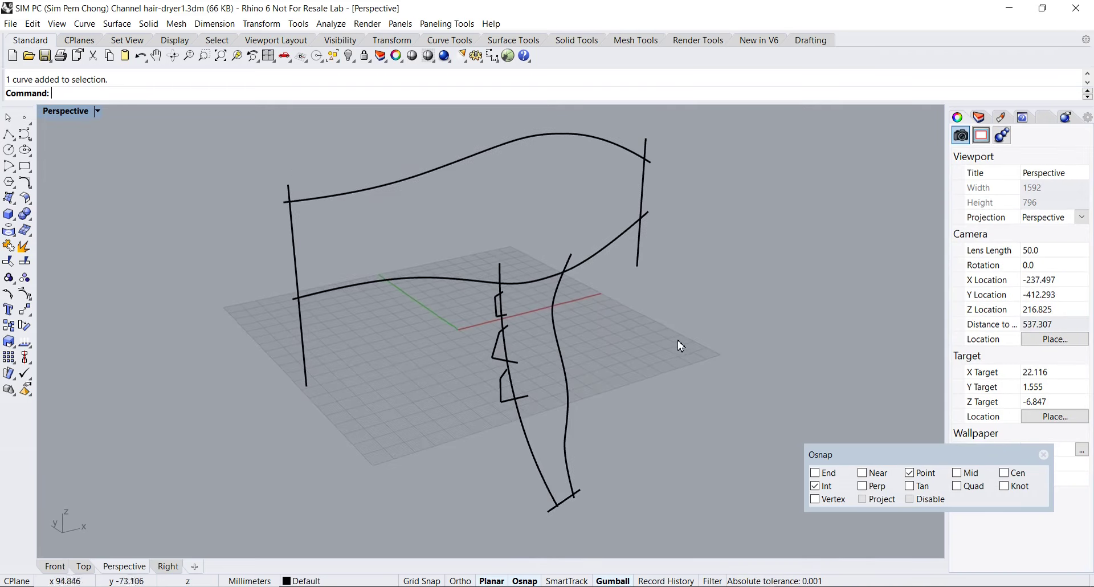
right_click_drag(635, 310, 702, 360, "shift")
scroll(645, 359, "up", 2)
right_click_drag(702, 360, 583, 319)
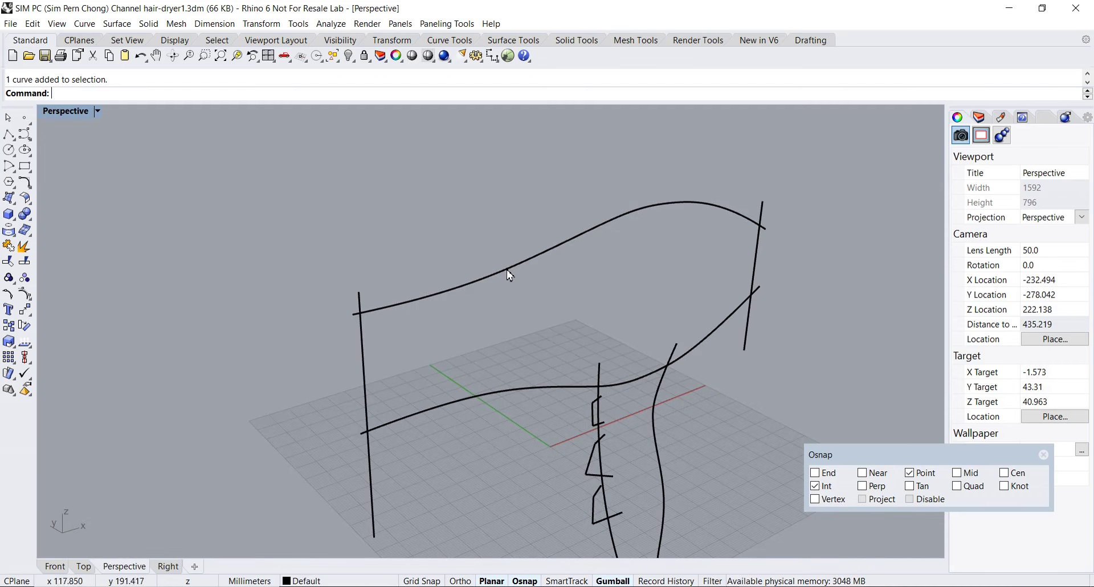
right_click_drag(572, 279, 457, 274)
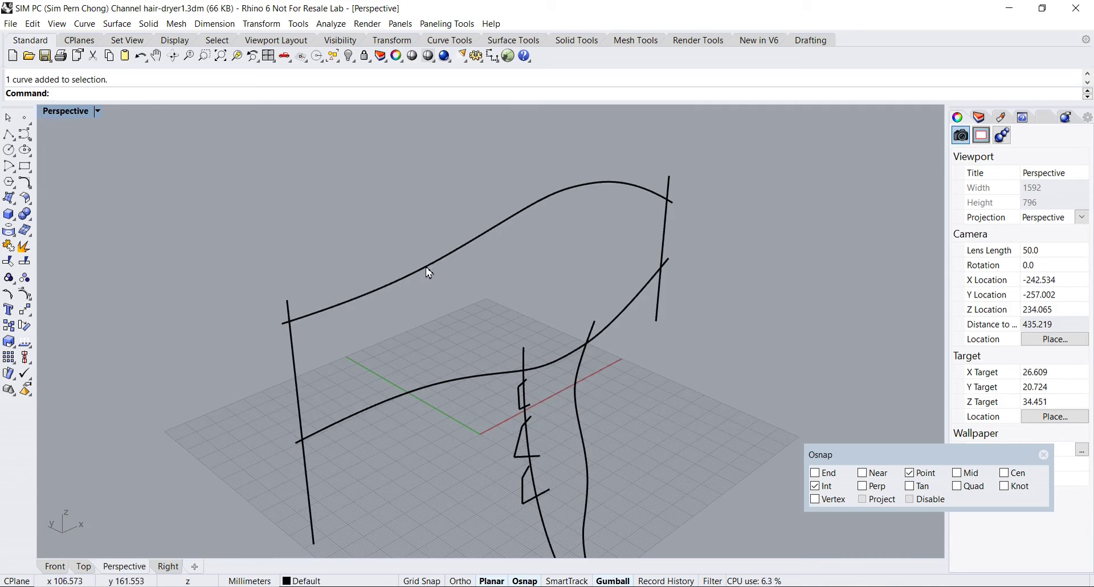
Turn on the curvature graph for the upper body curve and examine its smoothness
left_click(429, 272)
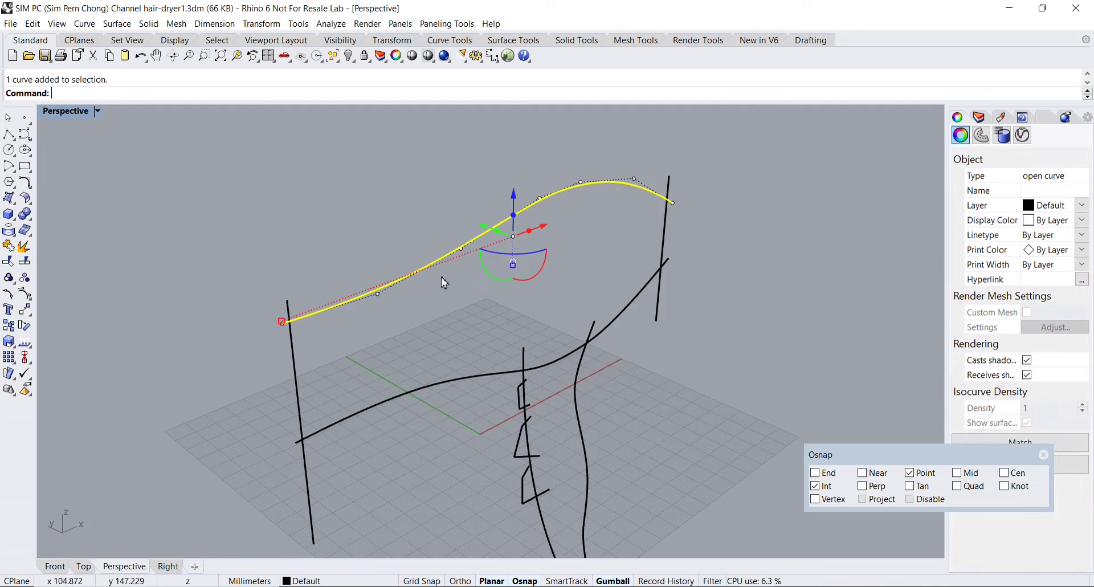
left_click(25, 343)
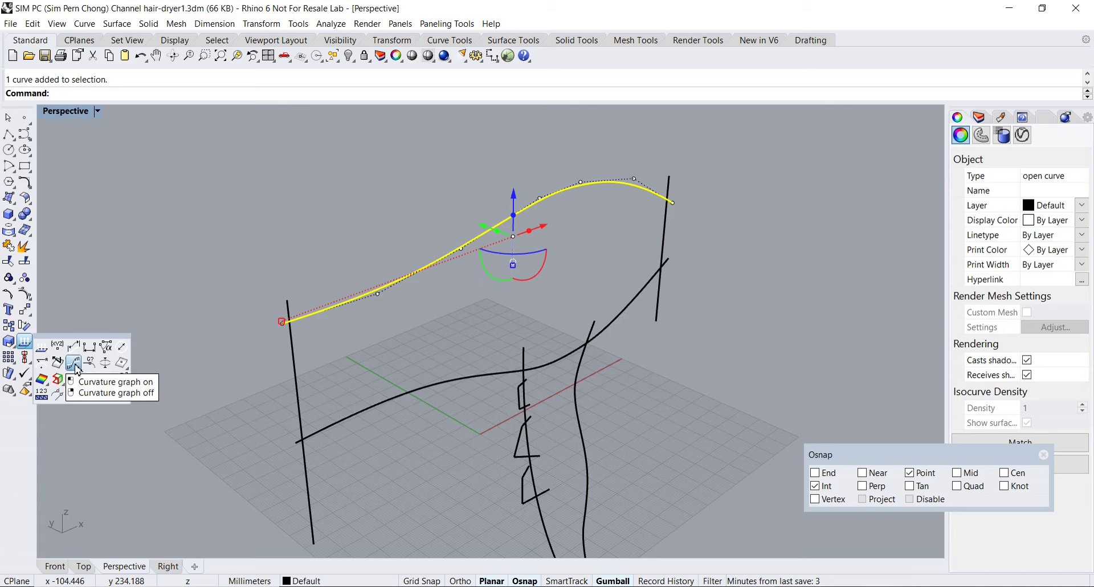
left_click(73, 394)
left_click_drag(376, 291, 181, 253)
right_click_drag(469, 298, 496, 306)
scroll(495, 265, "up", 2)
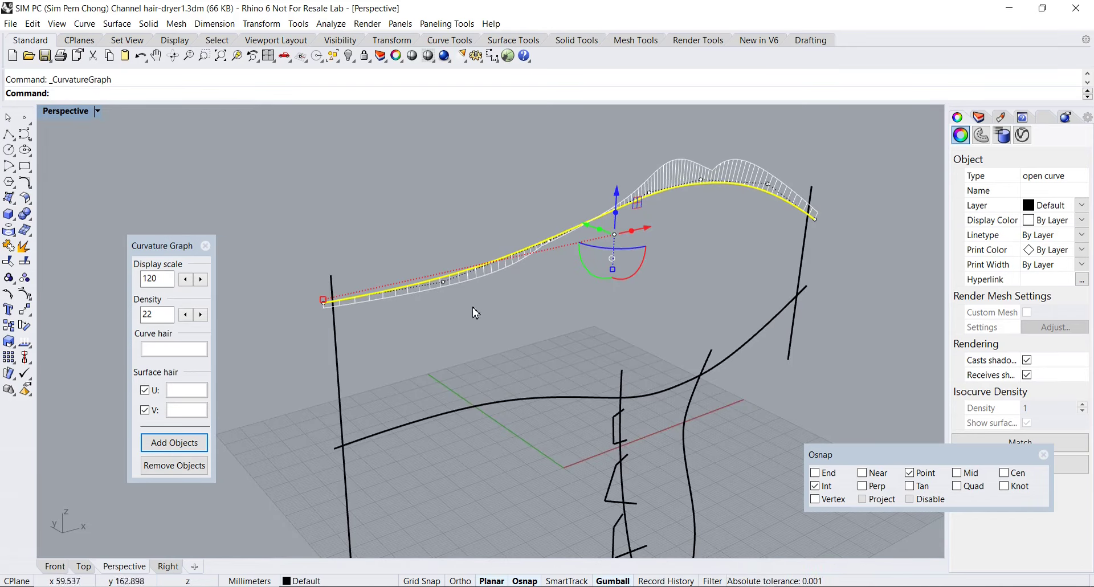
right_click_drag(507, 228, 492, 226)
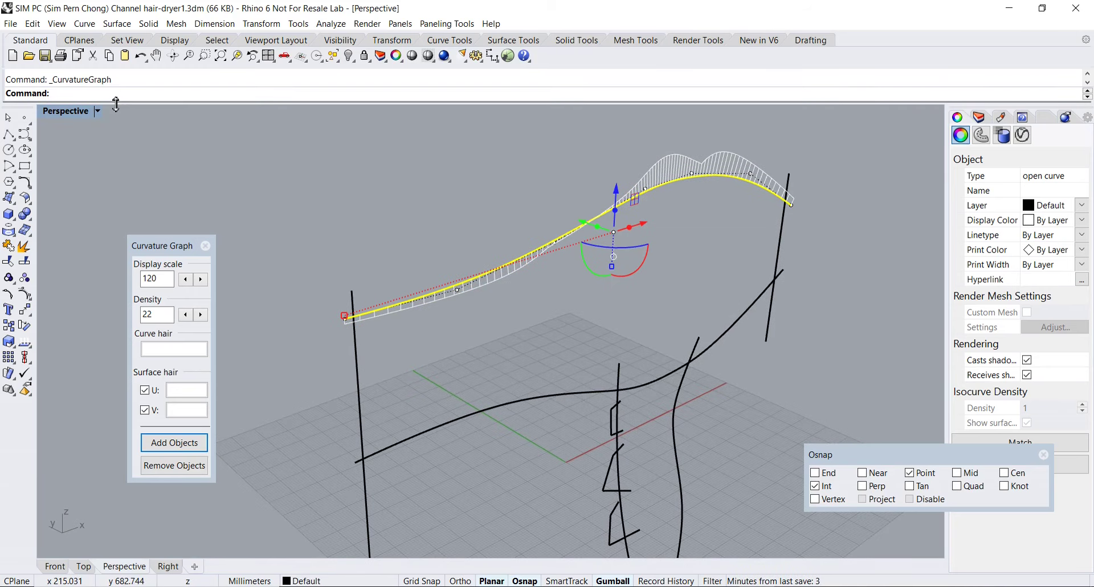
Rebuild the upper body curve with 12 points and degree 5, deleting the input, and check its curvature graph
key("Return")
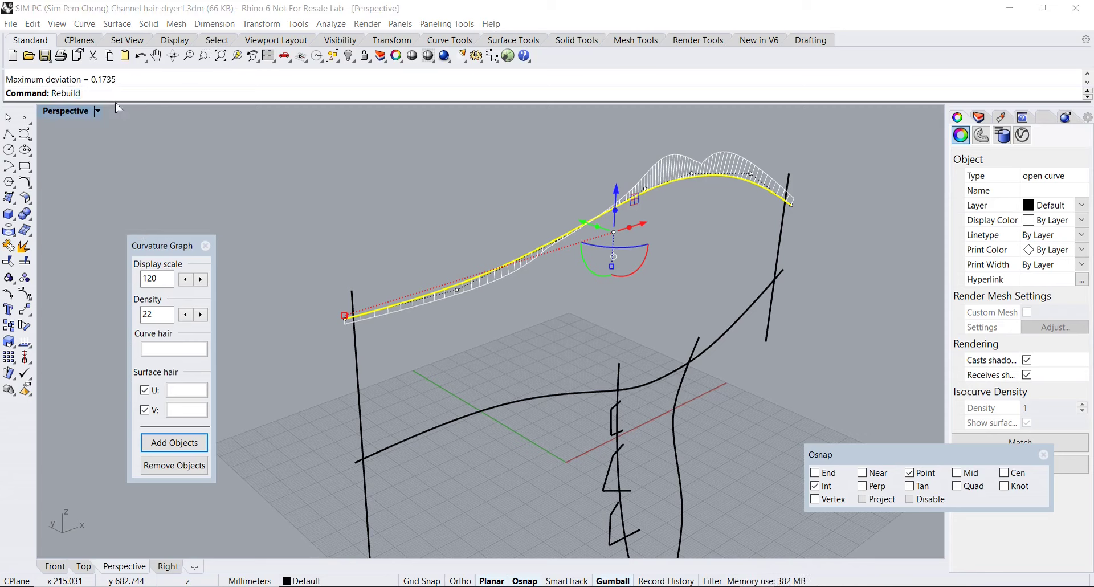
left_click_drag(779, 164, 700, 172)
left_click(767, 218)
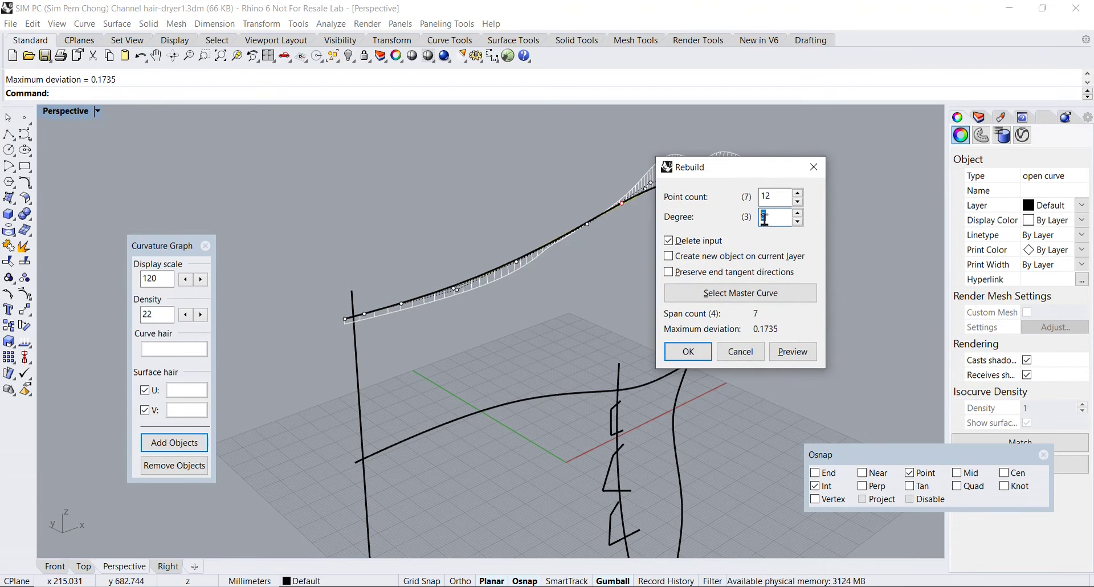
type("5")
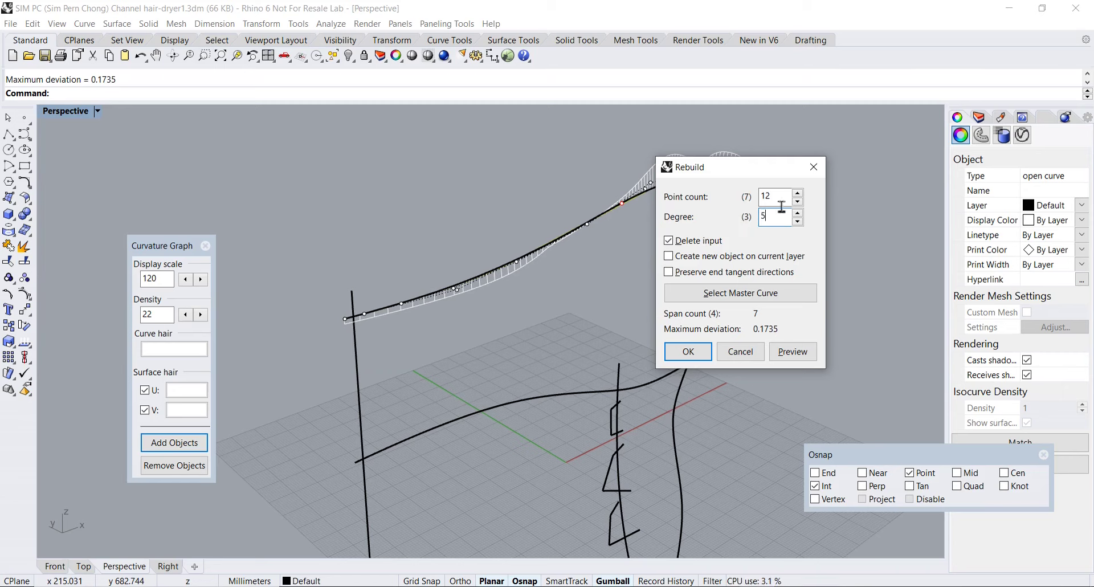
left_click_drag(765, 171, 794, 171)
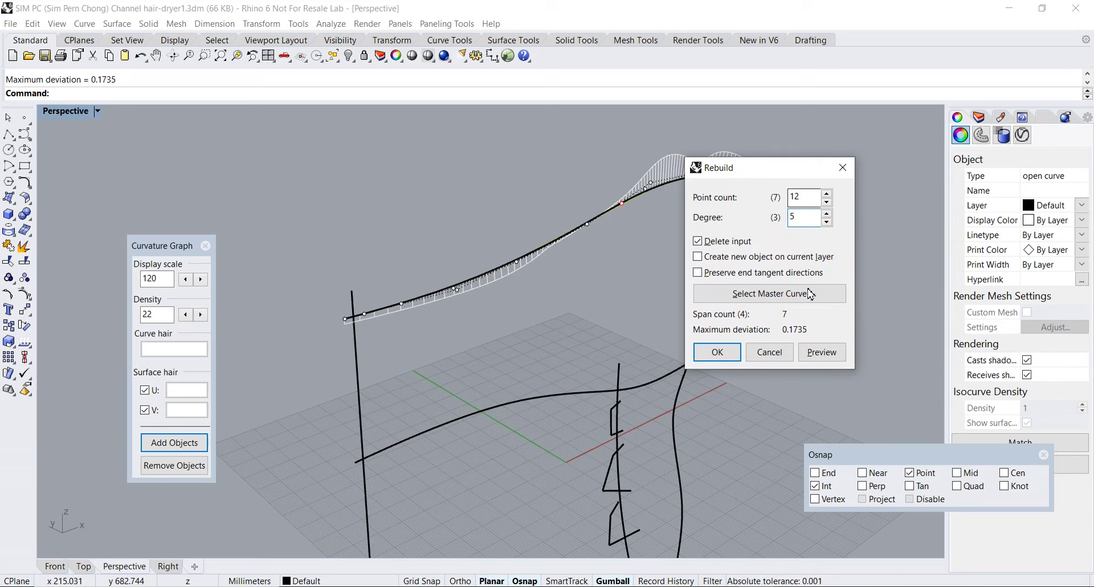
left_click(717, 354)
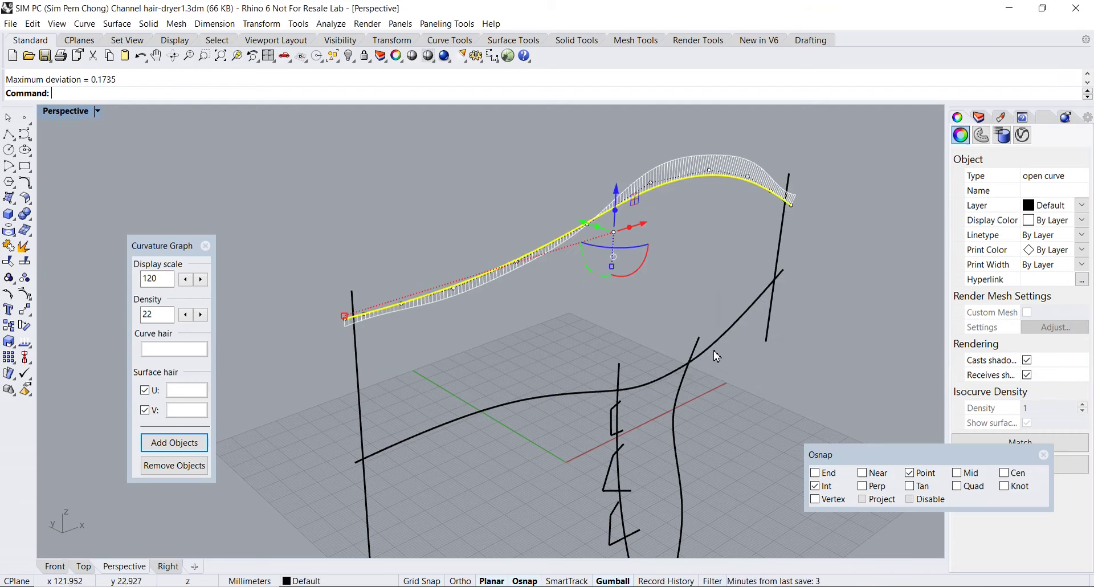
mouse_move(657, 285)
right_mouse_down()
mouse_move(809, 251)
mouse_move(740, 239)
mouse_move(809, 216)
mouse_move(799, 205)
right_mouse_up()
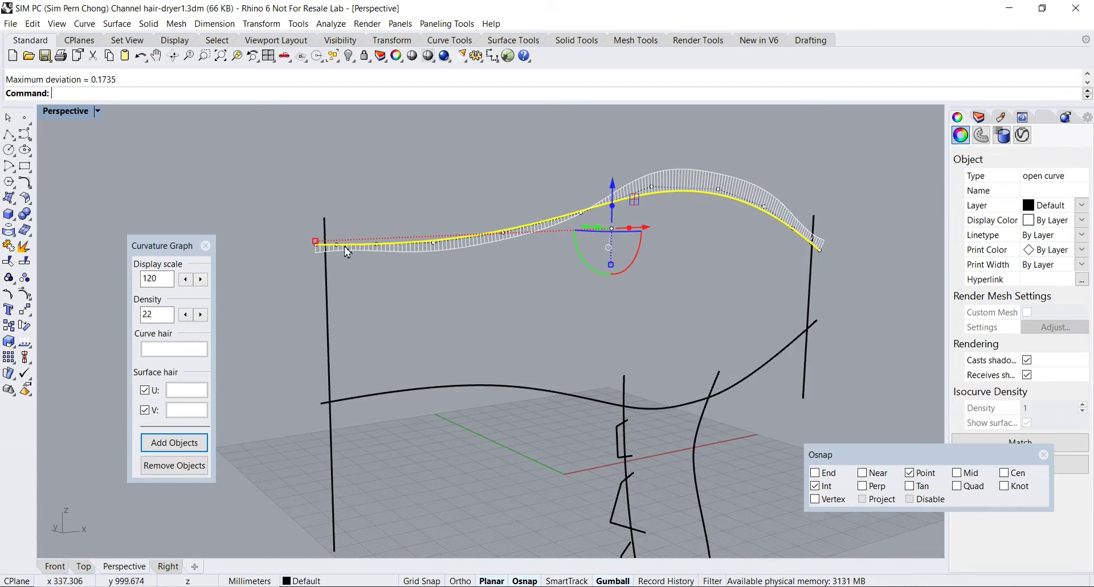
left_click(662, 294)
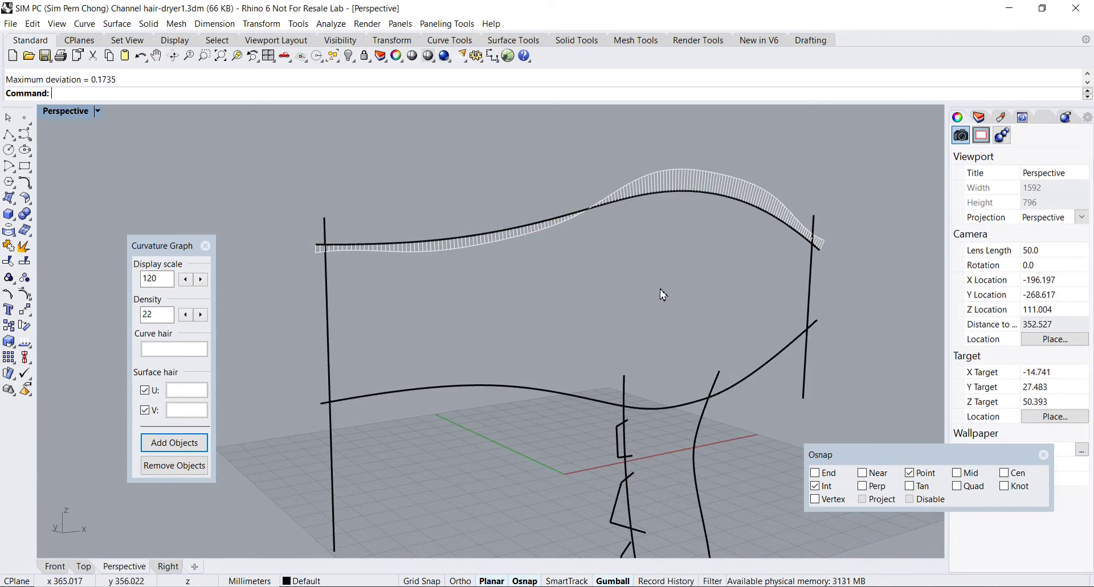
right_click_drag(658, 293, 658, 309)
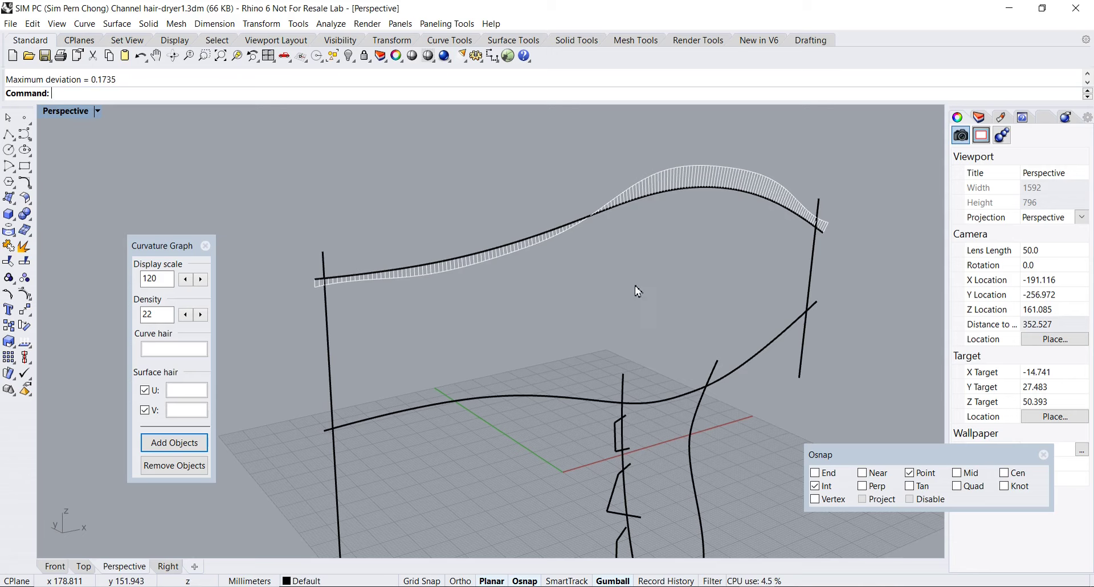
Rebuild the lower body curve with a point count of 12 and degree 5, deleting the input
left_click(210, 241)
right_click_drag(521, 353, 527, 295, "shift")
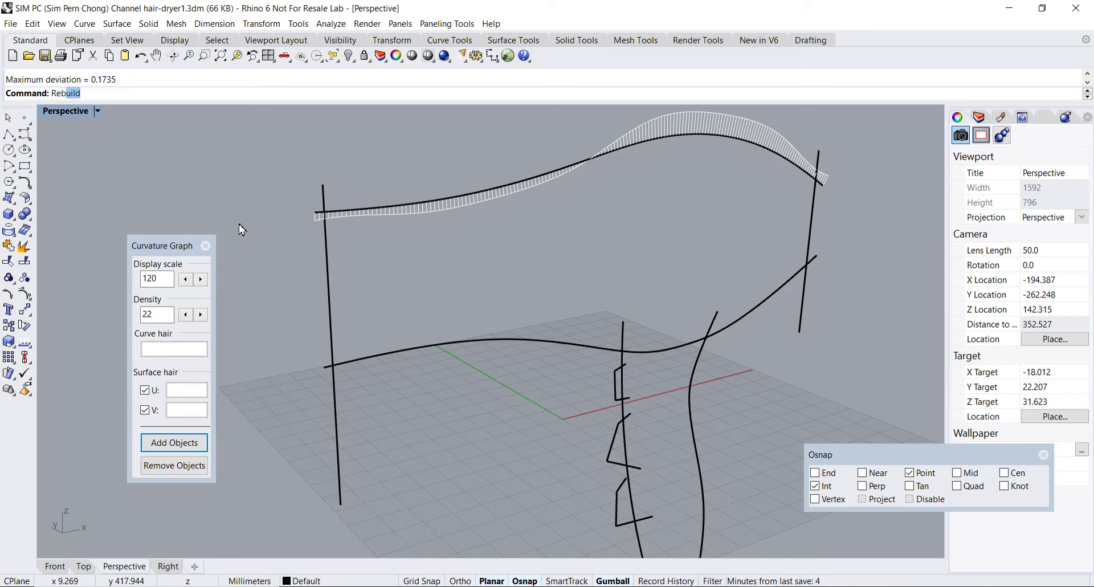
key("Return")
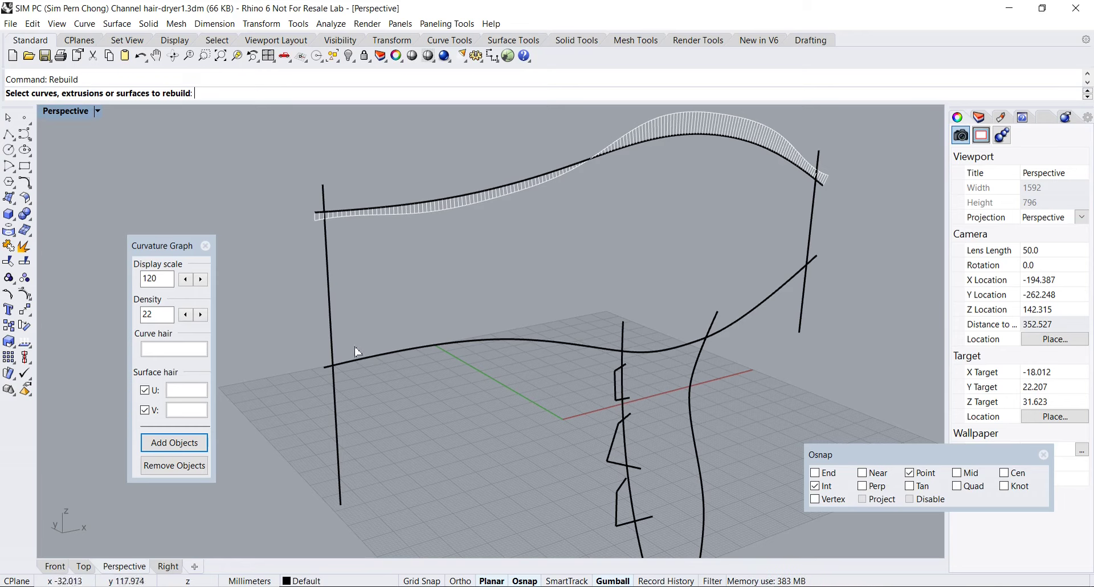
left_click(373, 356)
key("Return")
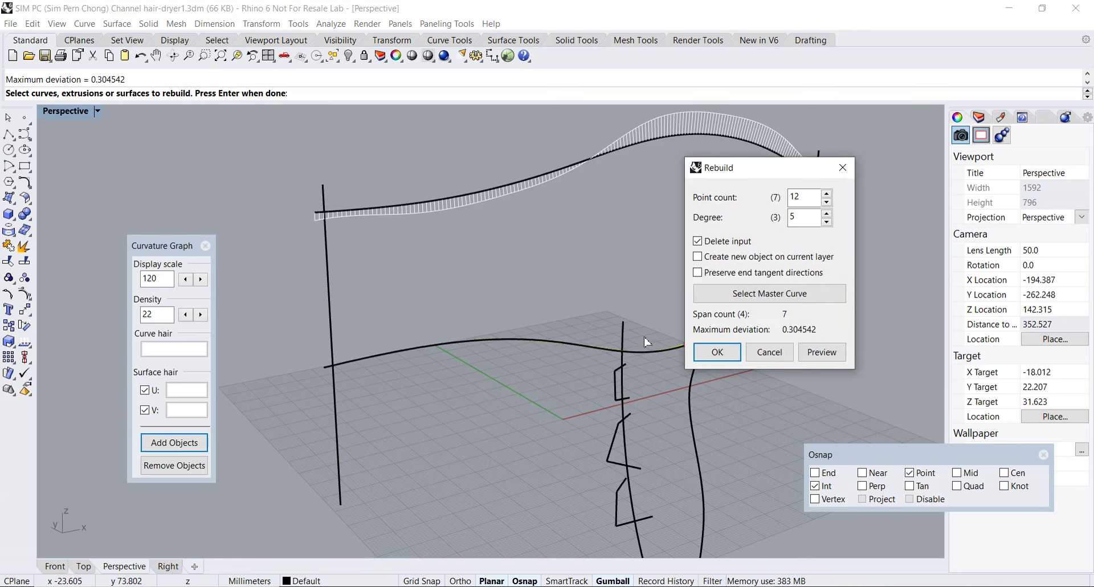
left_click_drag(764, 178, 812, 179)
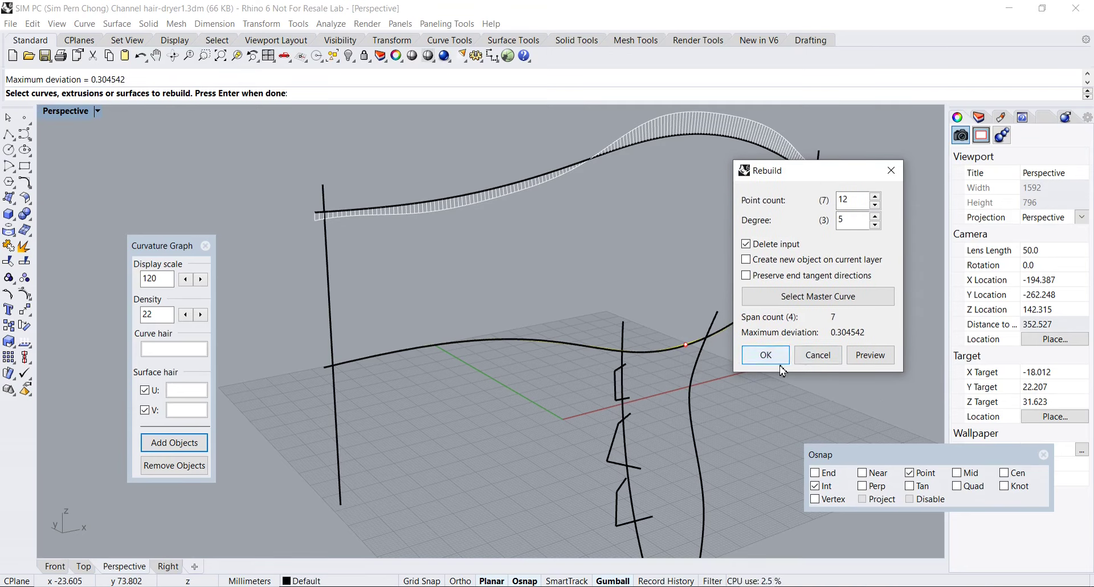
right_click_drag(703, 327, 578, 305)
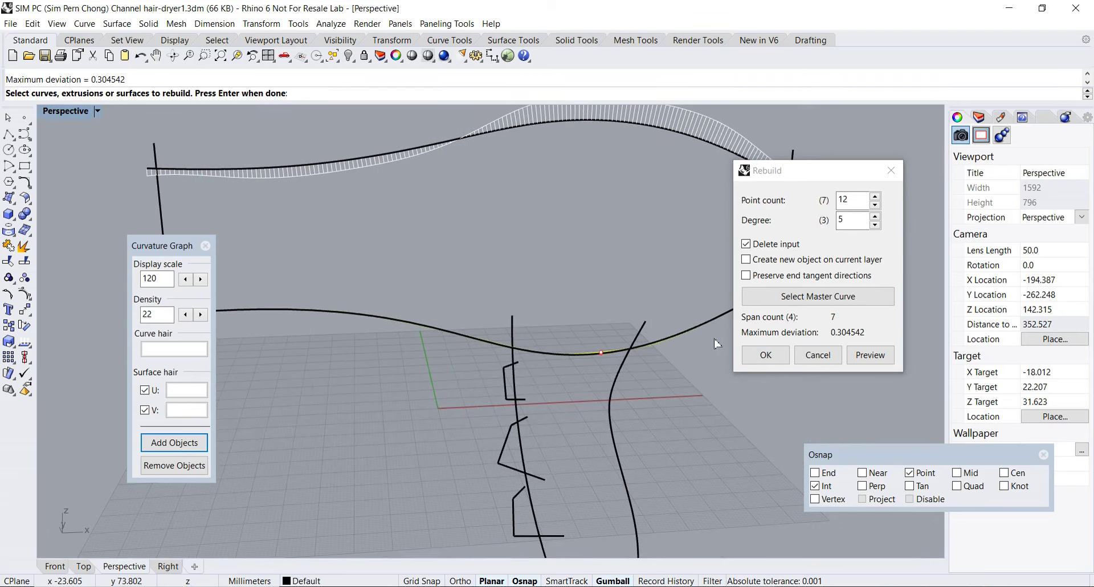
right_click_drag(654, 350, 664, 339)
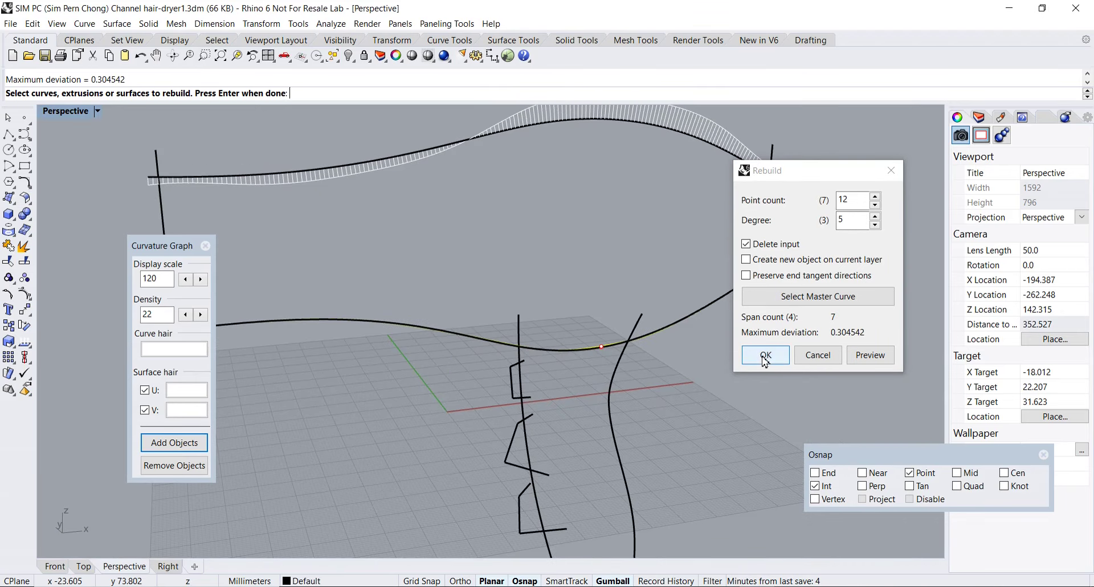
left_click(762, 356)
Add the lower body curve to the curvature graph for inspection, and close the graph
left_click(660, 342)
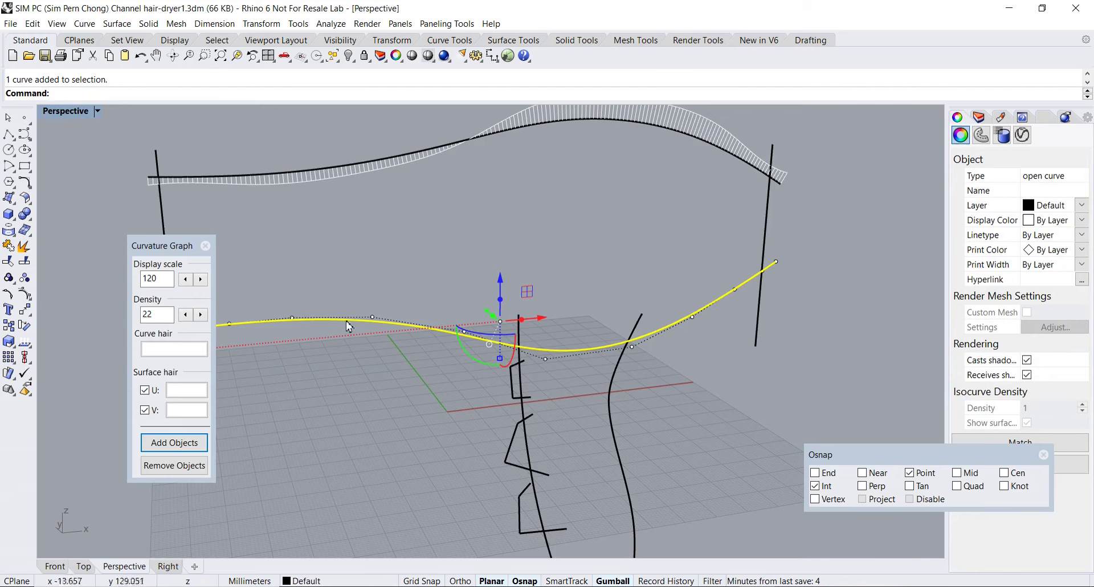
left_click(175, 443)
right_click_drag(256, 442, 478, 443)
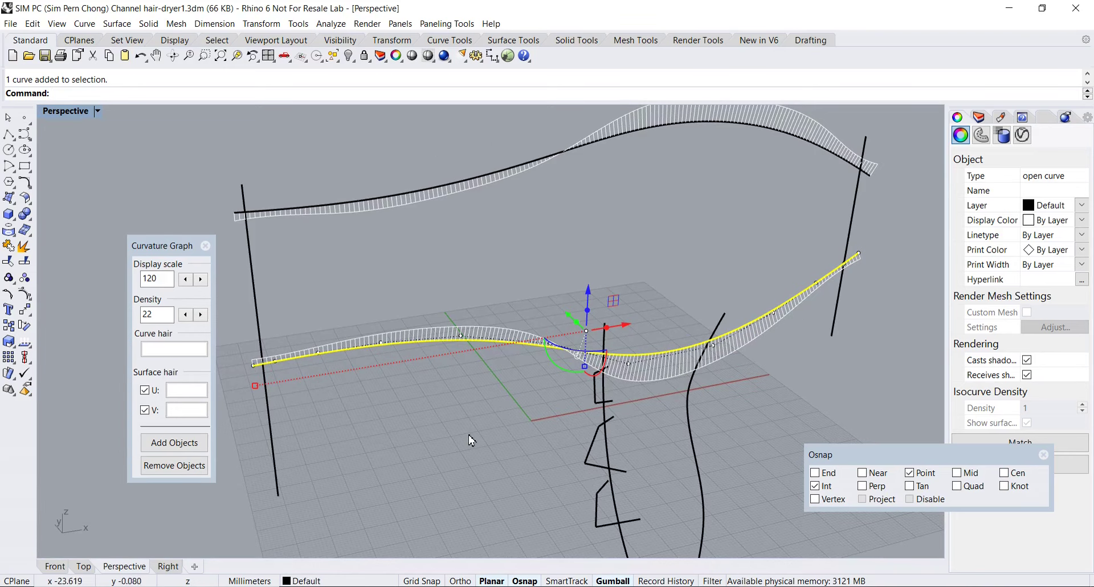
left_click(205, 246)
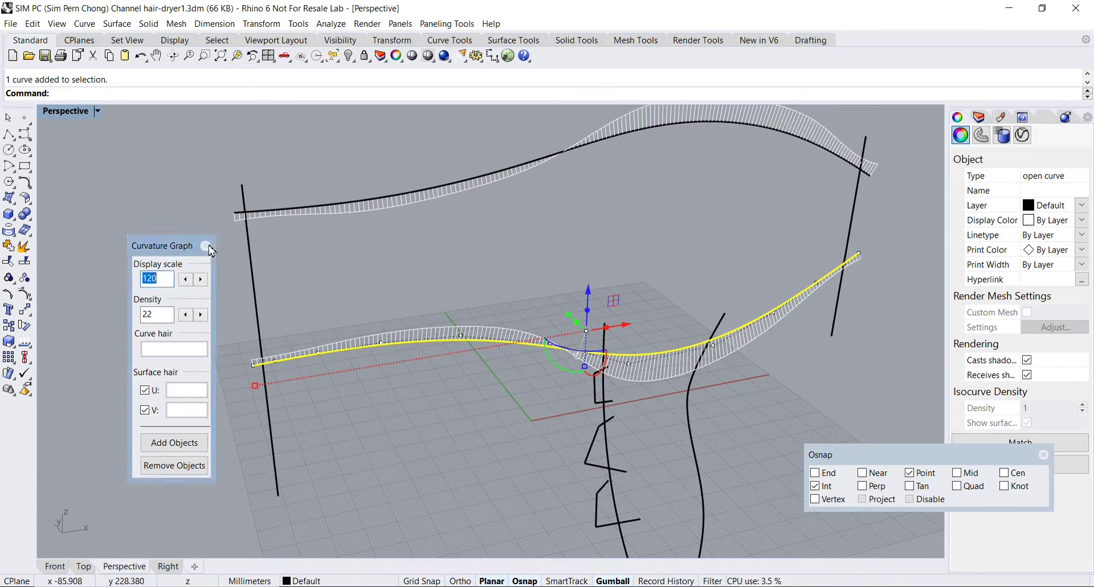
left_click(405, 285)
Try to draw a circle by diameter between the intersections of the upper and lower body curves with the long vertical line
right_click_drag(384, 293, 410, 288)
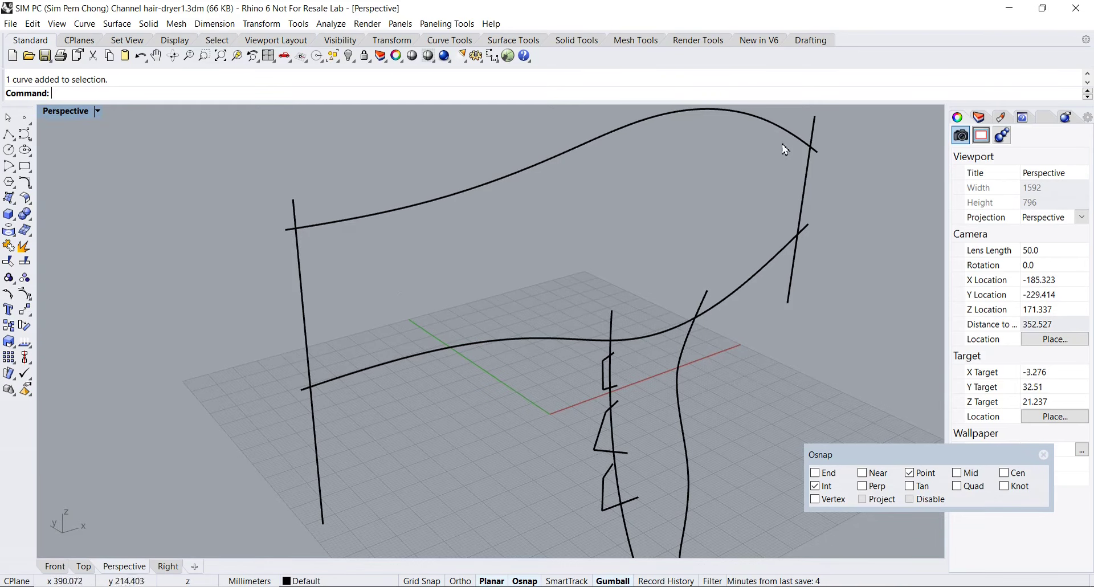
right_click_drag(443, 264, 460, 264)
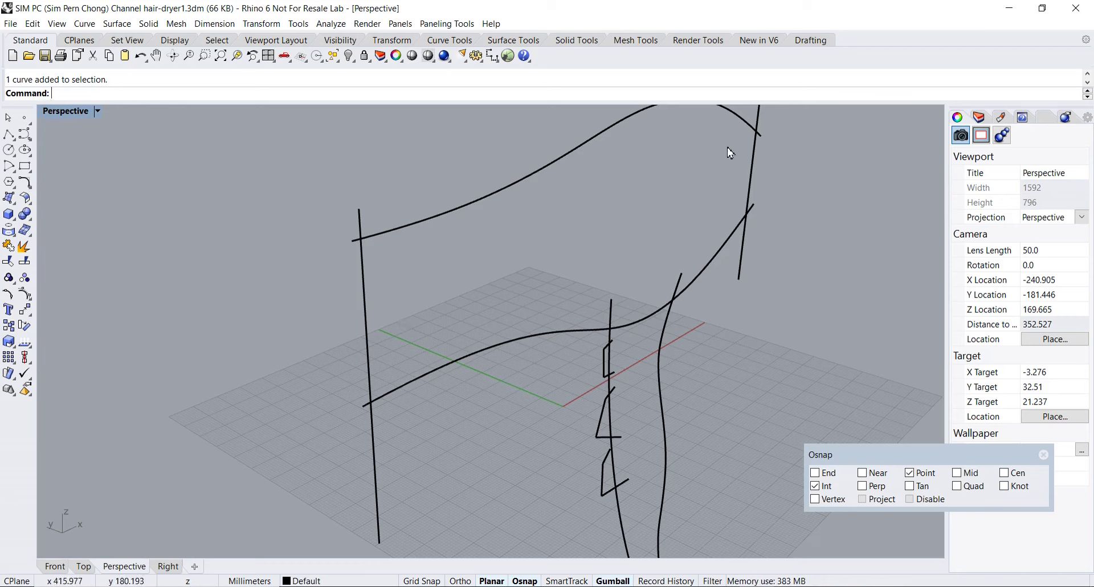
scroll(513, 282, "down", 5)
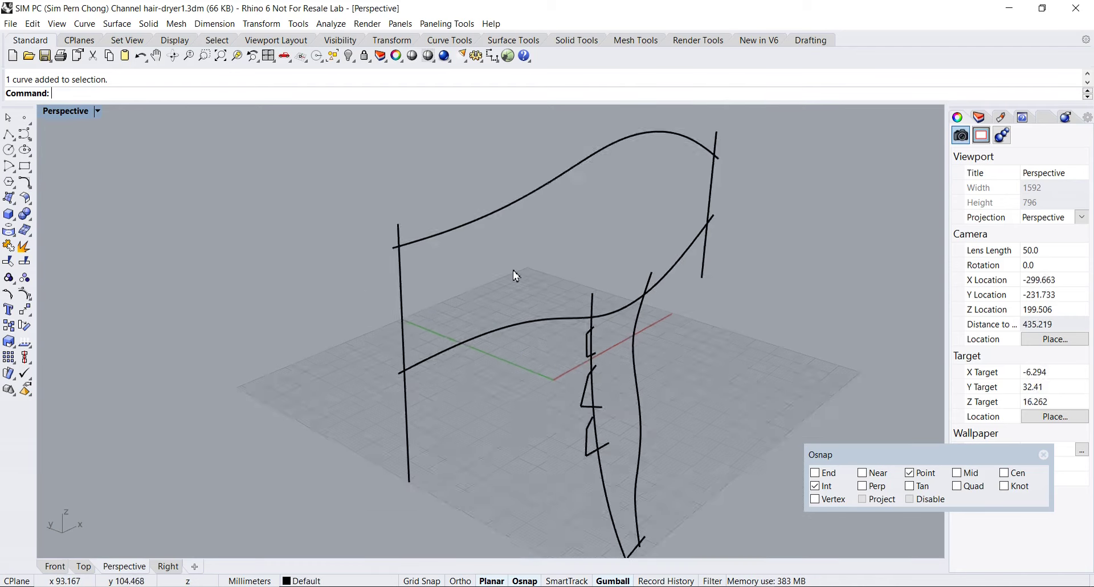
left_click(9, 151)
left_click_drag(38, 140, 75, 147)
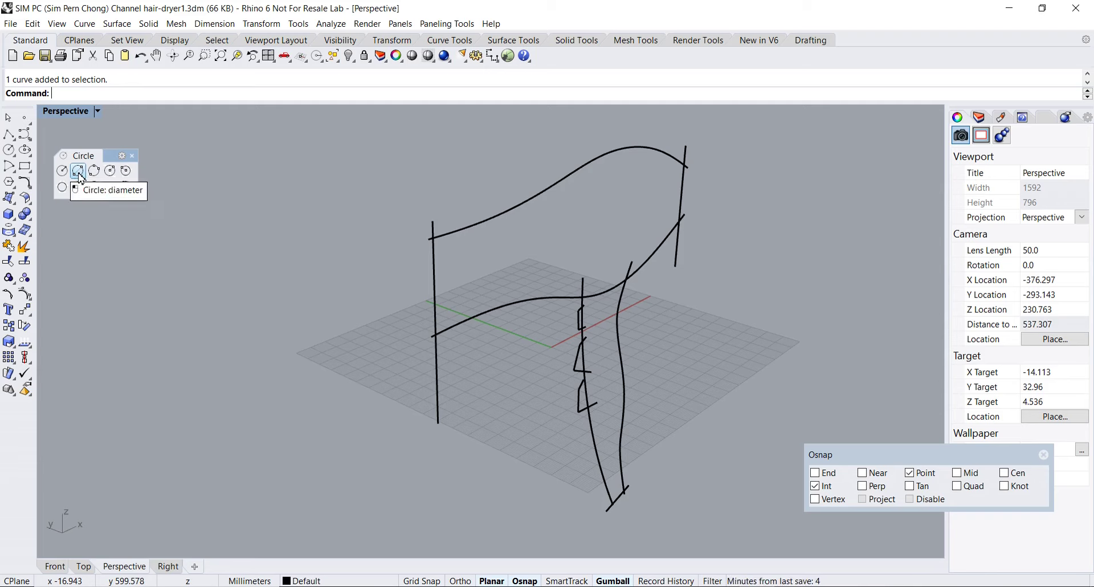
left_click(78, 171)
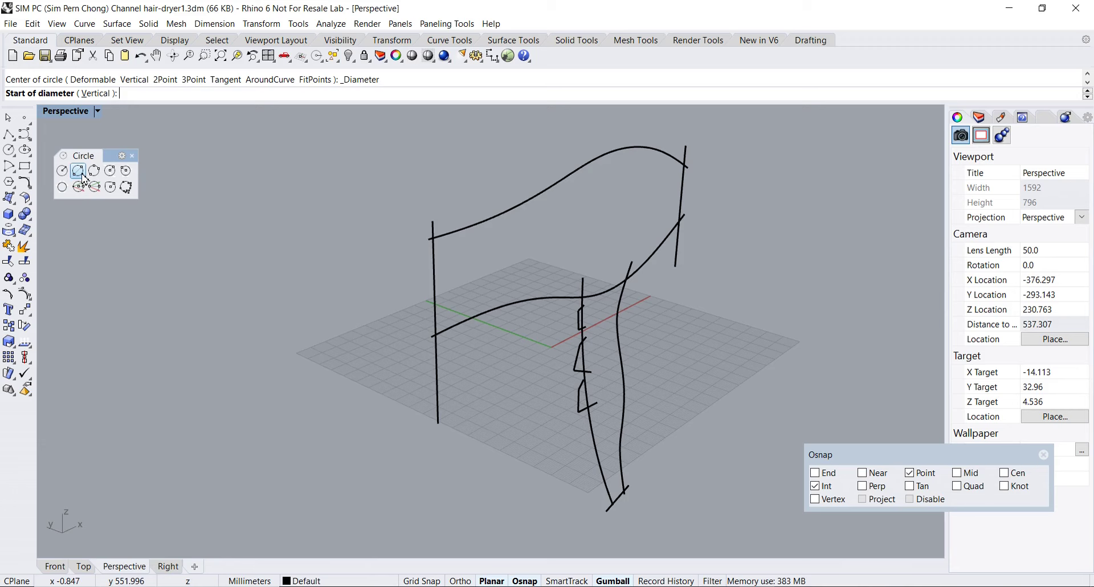
left_click(434, 239)
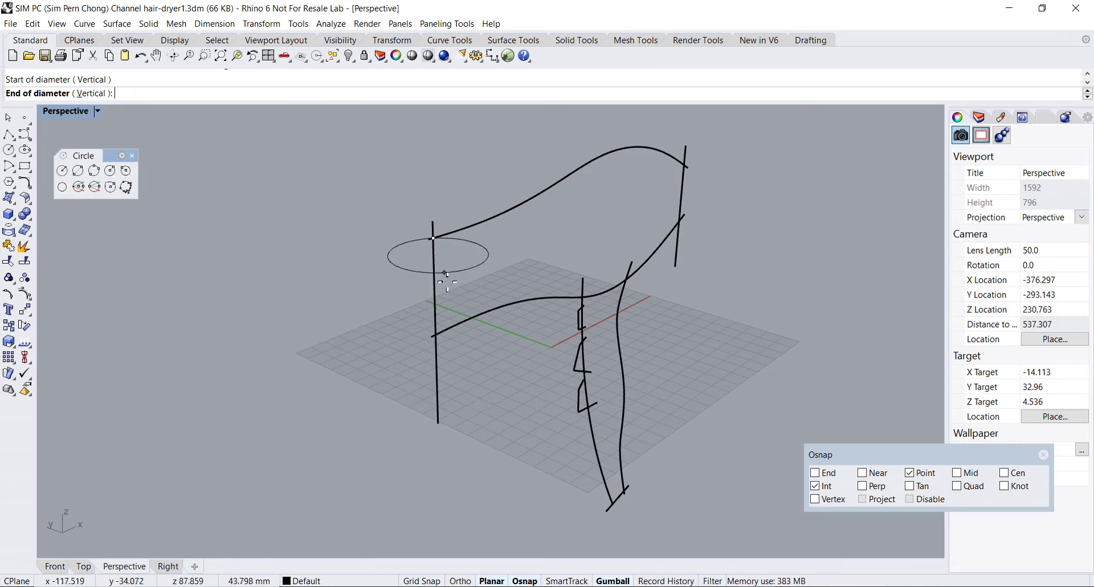
left_click(433, 331)
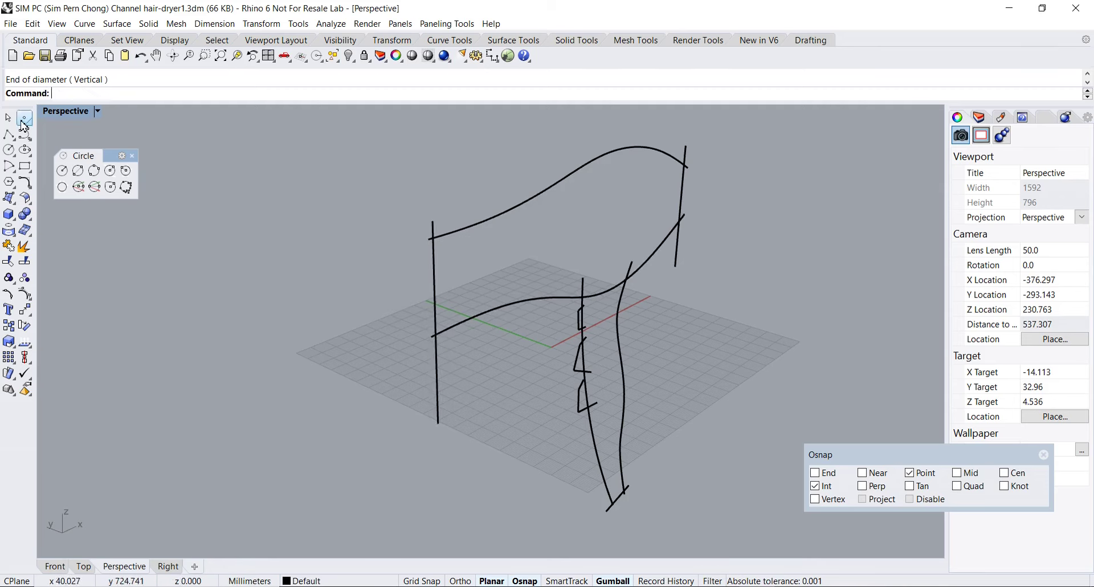
Place point objects where the upper and lower body curves intersect the long vertical line
left_click(23, 122)
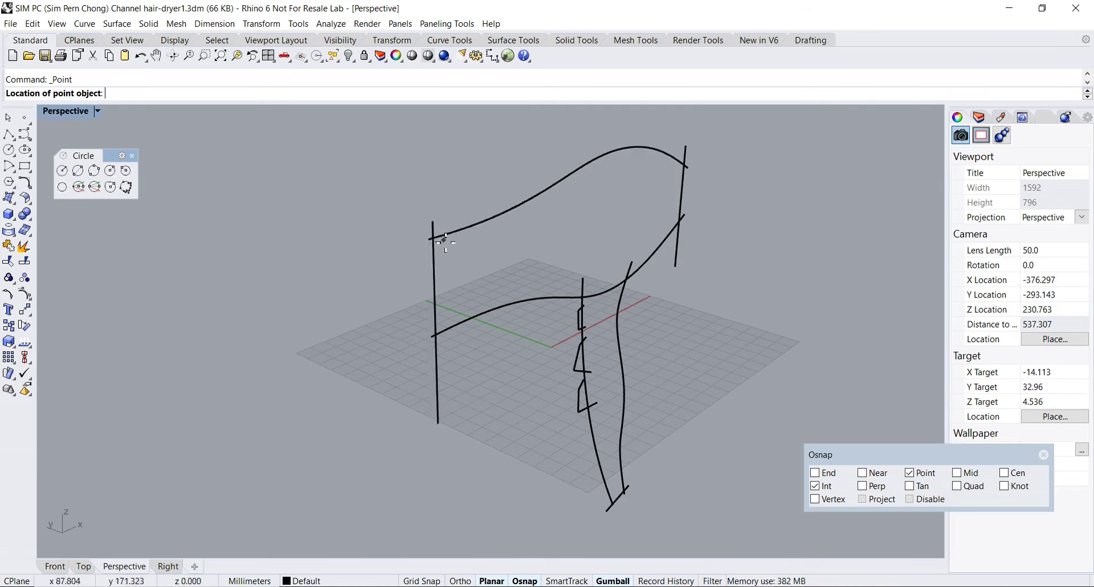
scroll(440, 238, "up", 5)
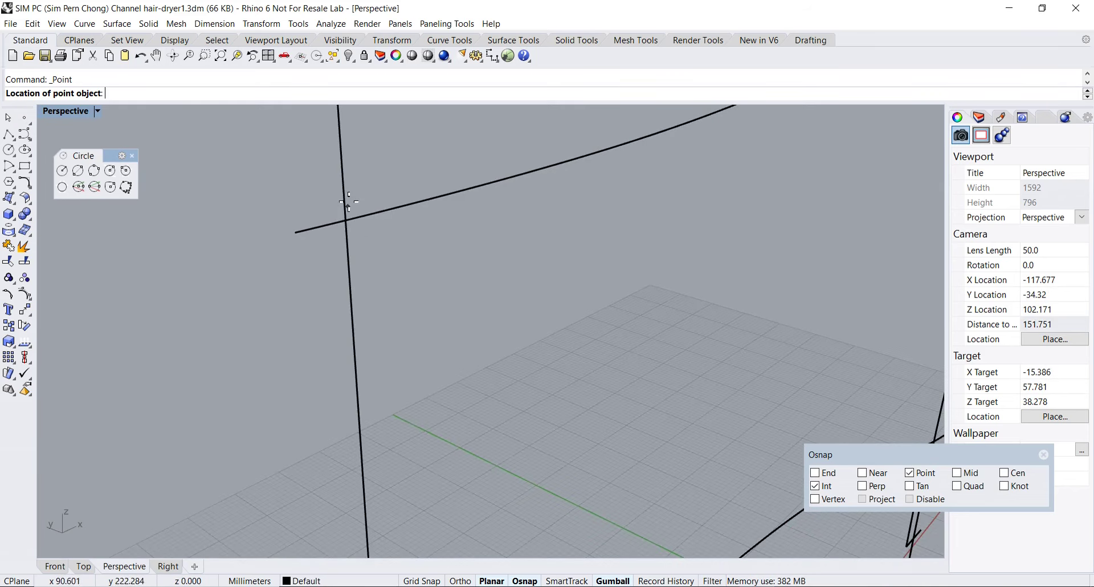
left_click(344, 223)
scroll(396, 250, "down", 5)
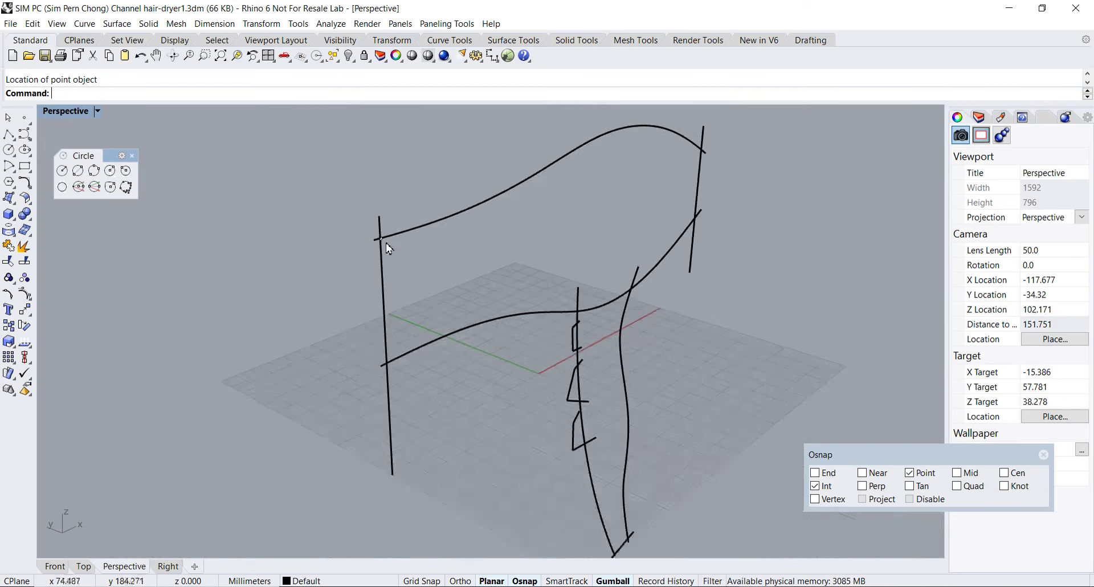
key("Return")
left_click(402, 339)
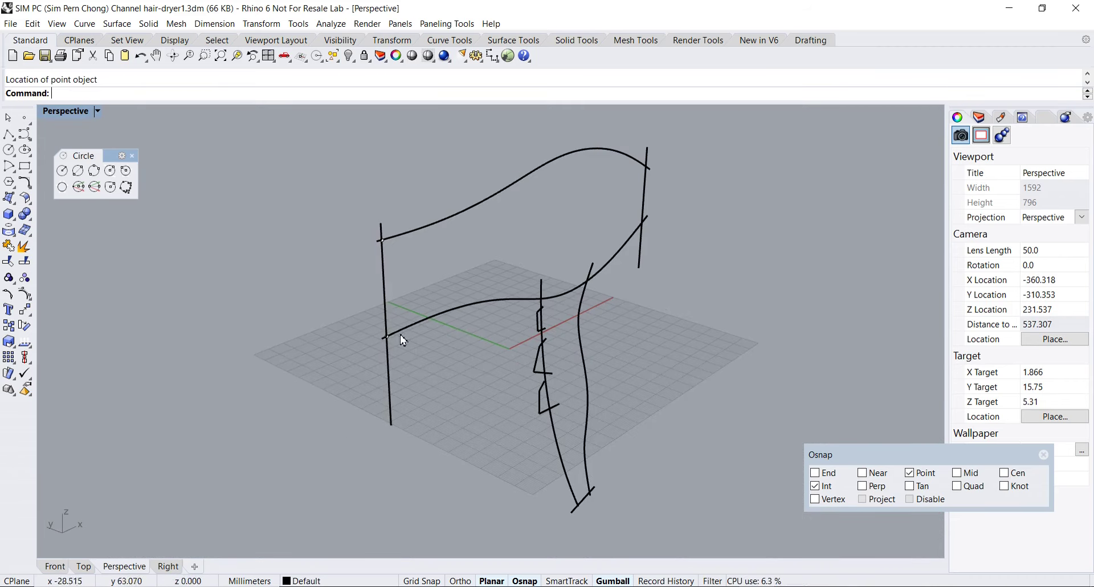
With only Point snapping active, draw a circle by diameter in the Right view between the two points on the long vertical line
right_click(918, 474)
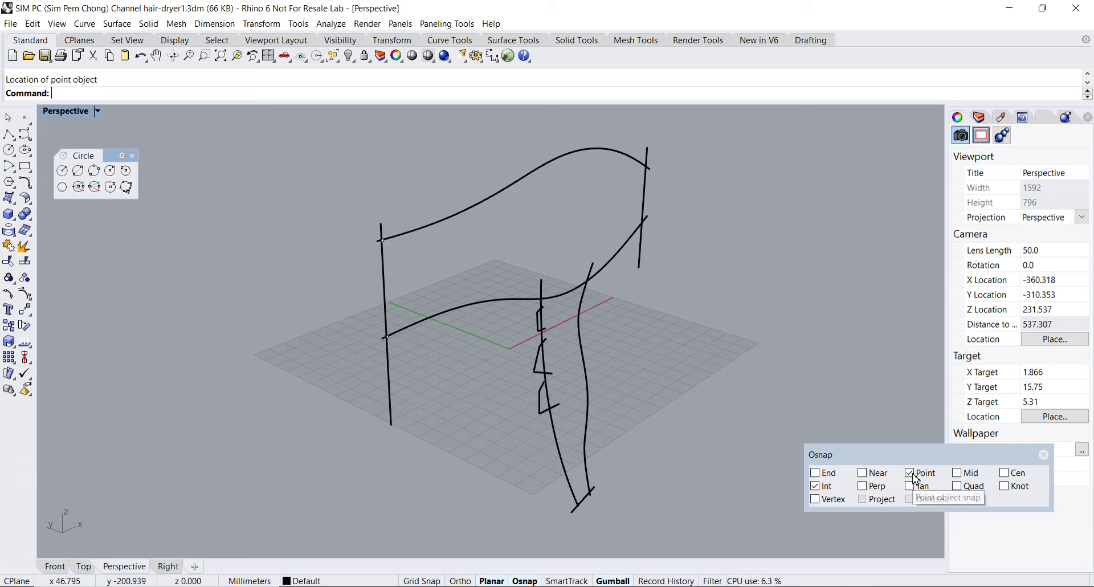
double_click(69, 112)
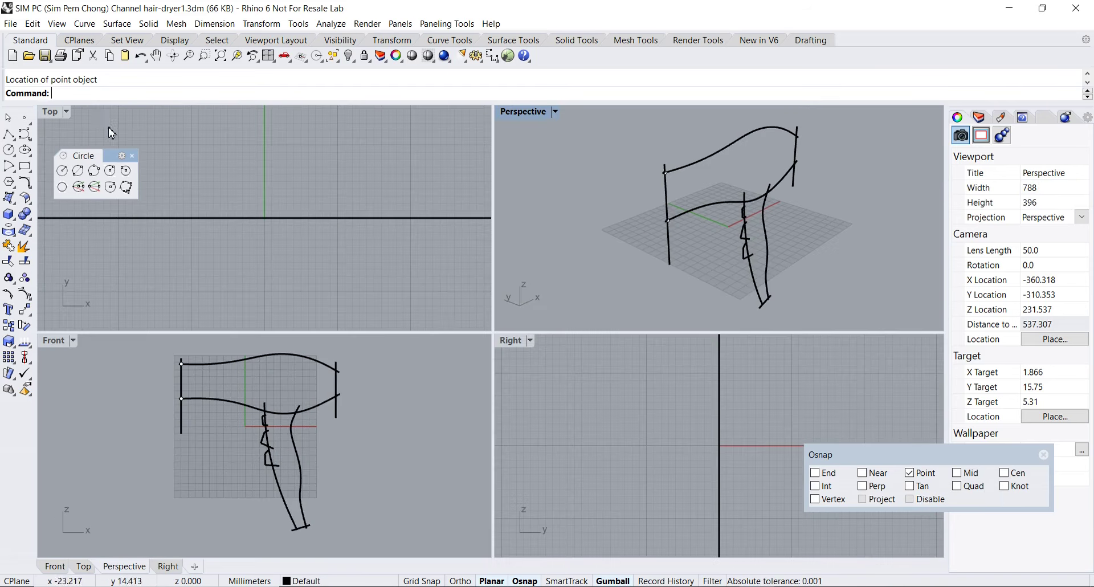
scroll(632, 414, "down", 8)
right_click_drag(631, 414, 641, 473)
scroll(645, 440, "down", 6)
right_click_drag(646, 436, 637, 491)
scroll(645, 451, "down", 2)
scroll(654, 436, "up", 6)
right_click_drag(655, 426, 659, 447)
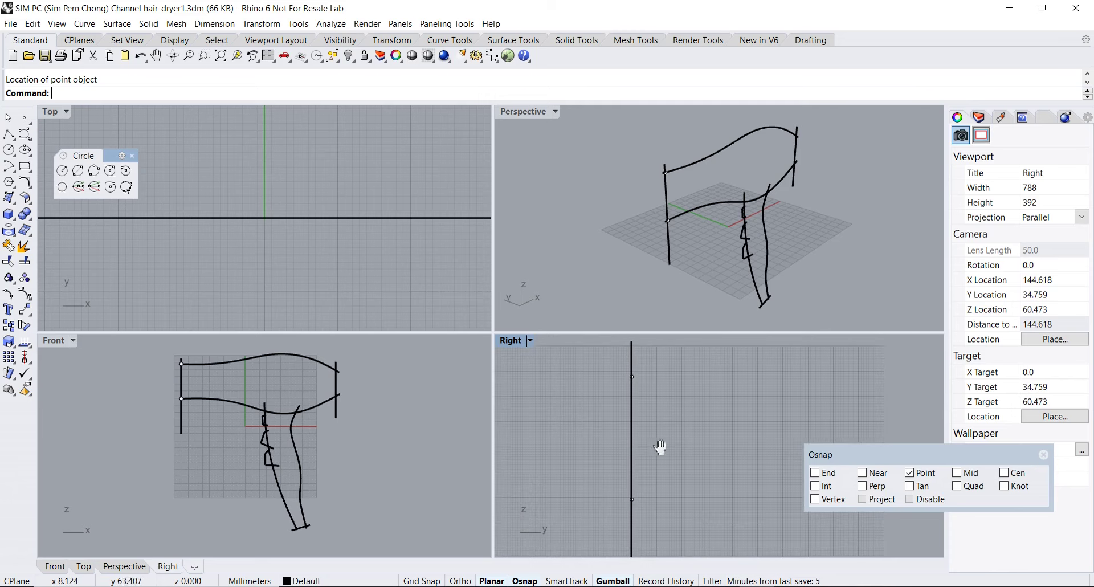
left_click_drag(844, 452, 794, 394)
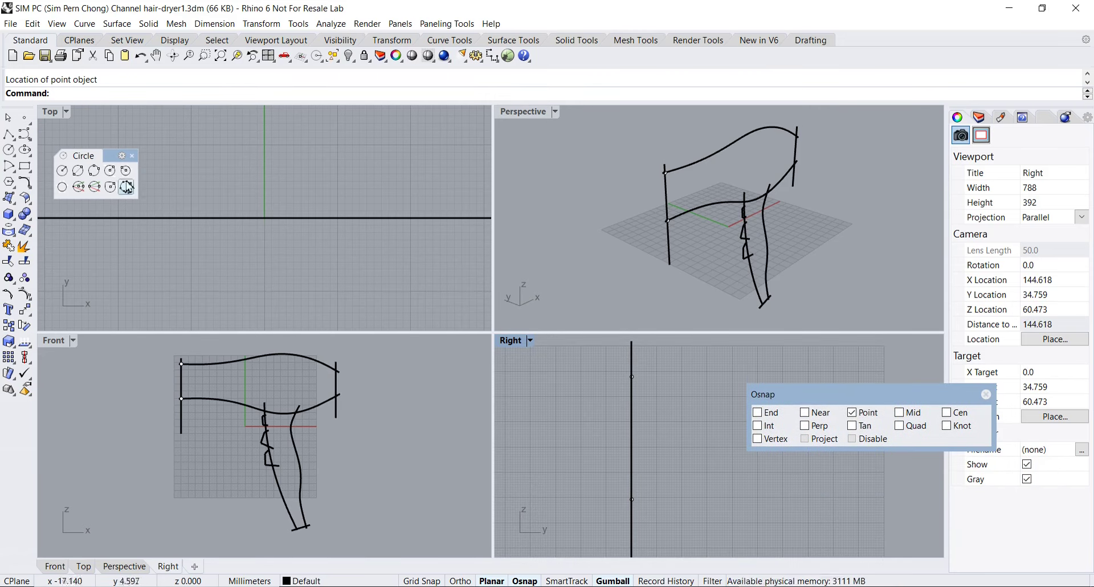
left_click(78, 171)
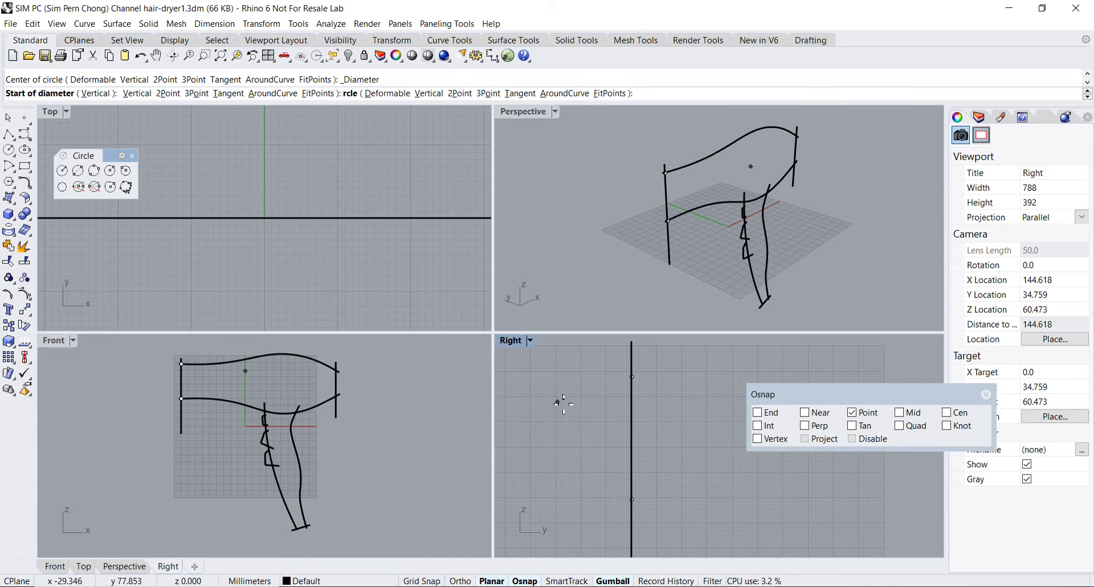
left_click(633, 378)
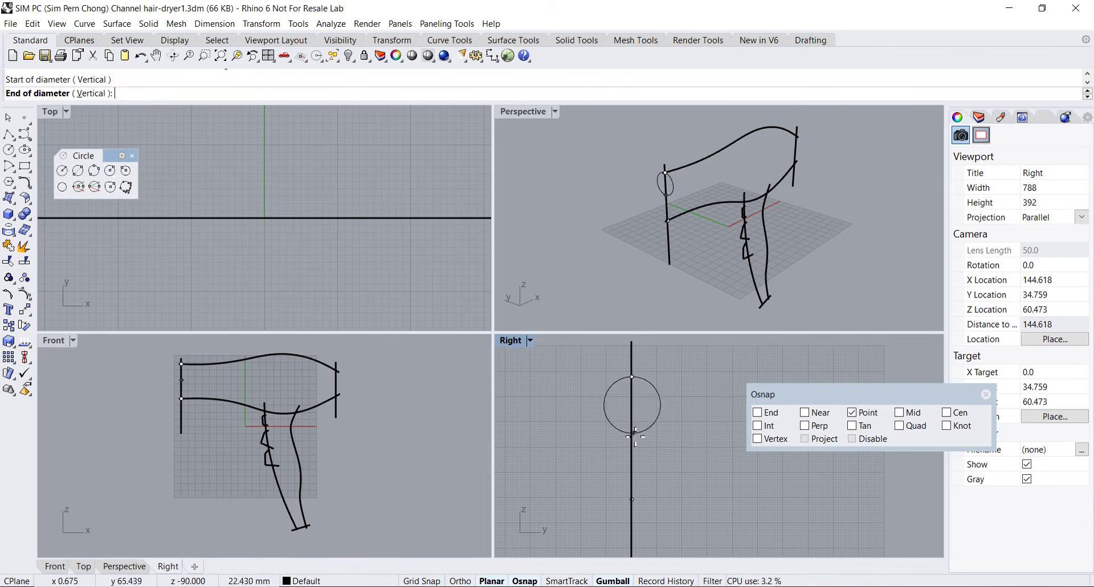
left_click(632, 499)
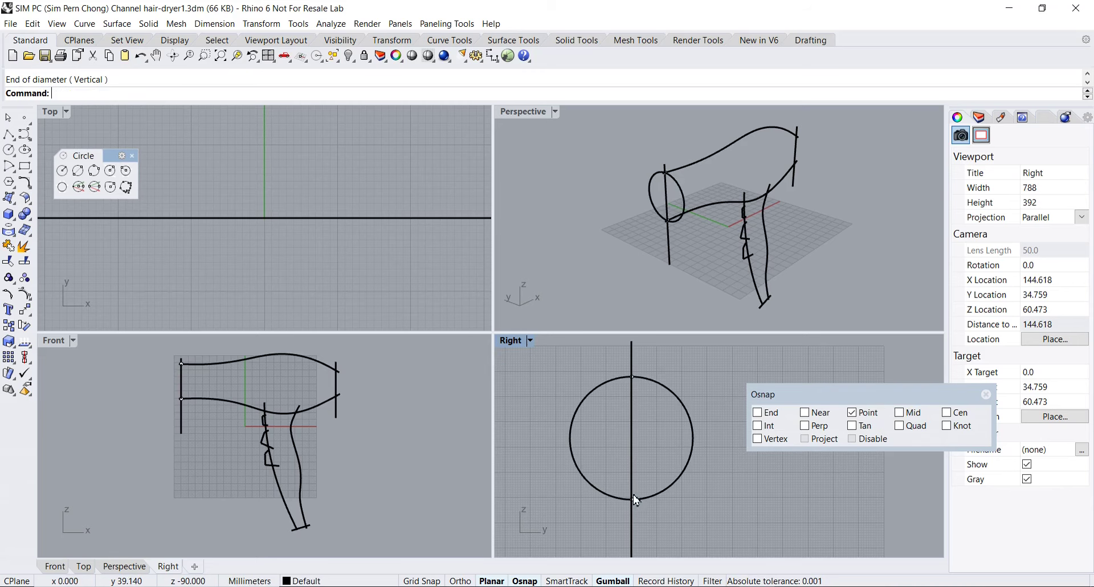
Delete the two point objects on the long vertical line, keeping the large circle
mouse_move(656, 251)
right_mouse_down()
mouse_move(695, 248)
mouse_move(658, 246)
right_mouse_up()
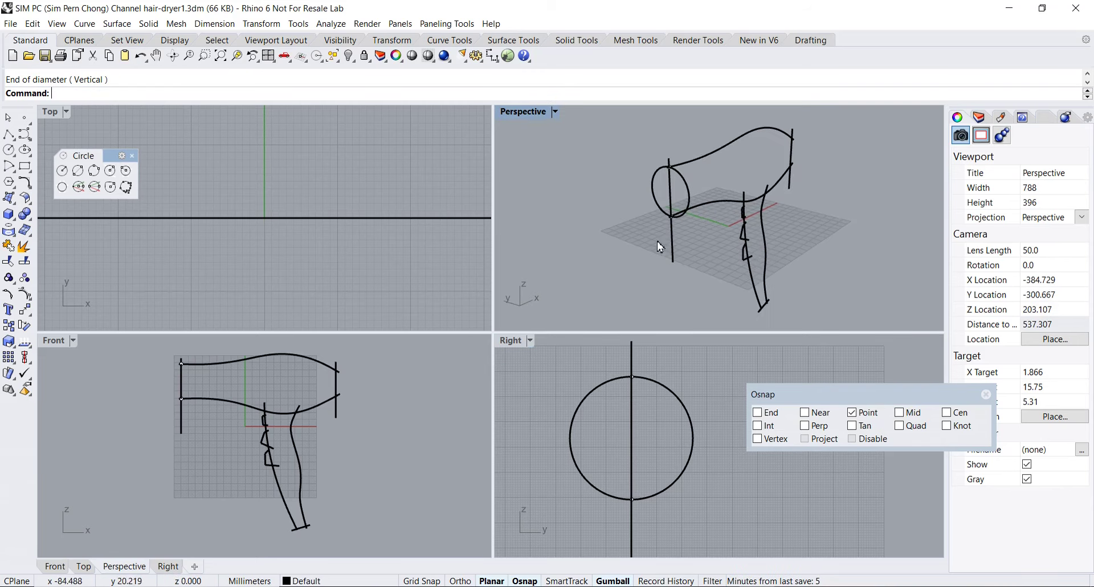
scroll(676, 183, "up", 5)
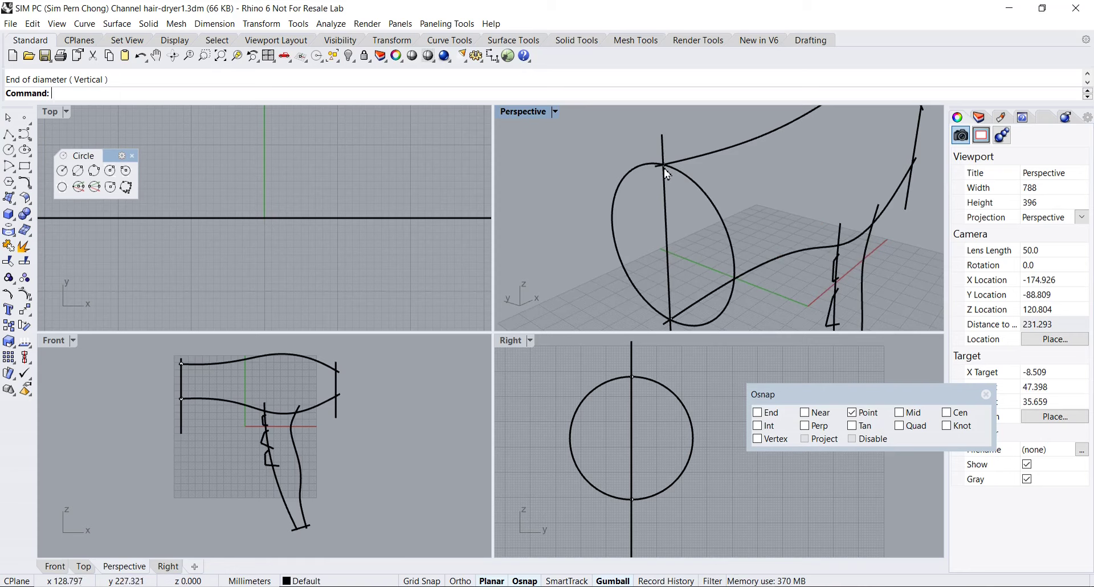
left_click(664, 165)
left_click(707, 204)
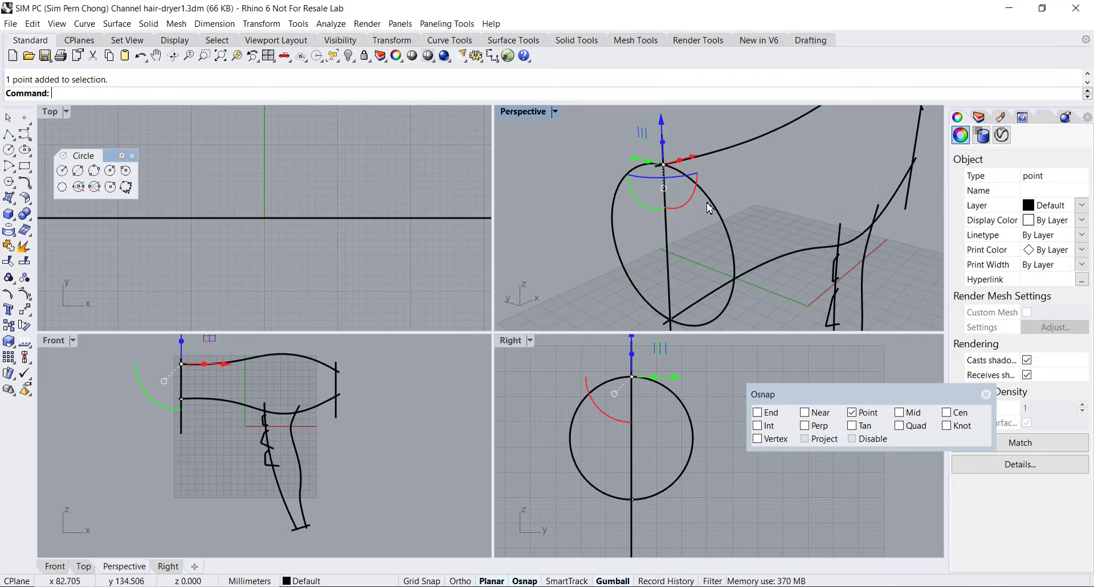
key("Delete")
left_click(672, 321)
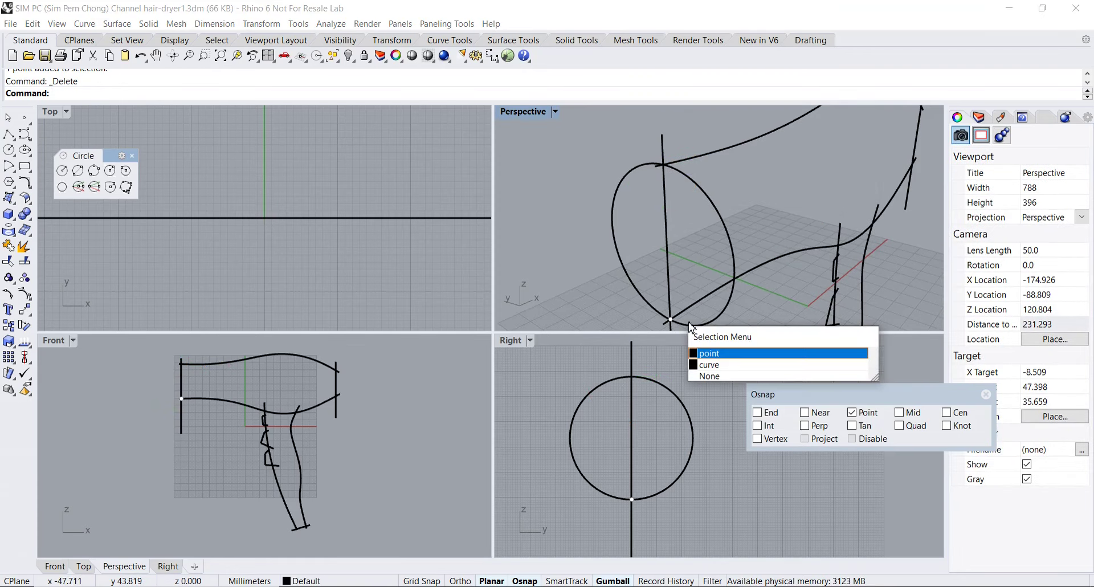
left_click(705, 355)
key("Delete")
Place point objects where the upper and lower body curves intersect the short vertical line, using intersection snapping
scroll(780, 242, "down", 4)
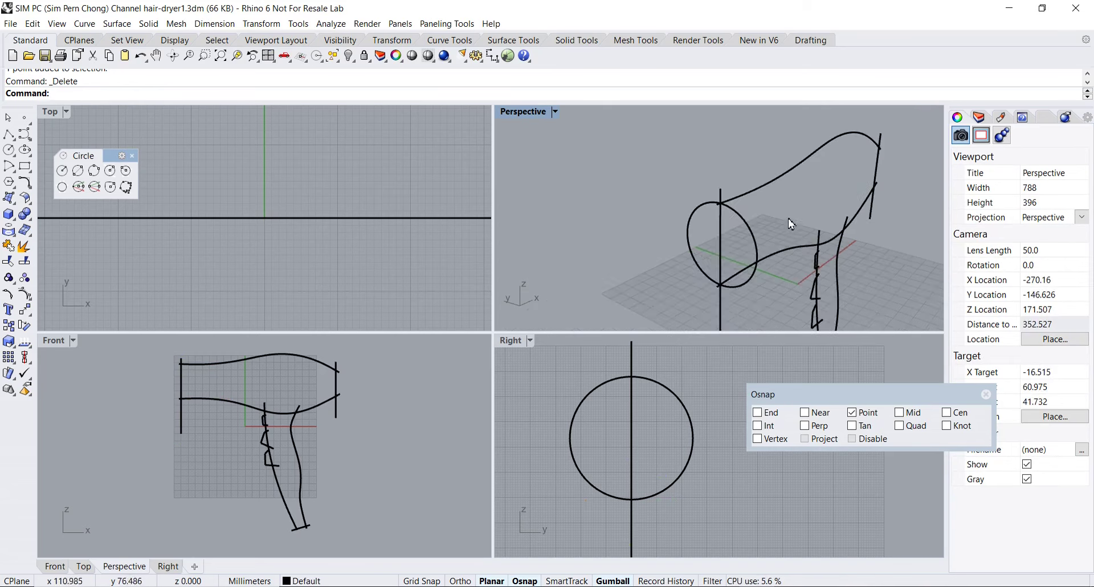
right_click_drag(787, 228, 682, 273, "shift")
scroll(682, 272, "up", 10)
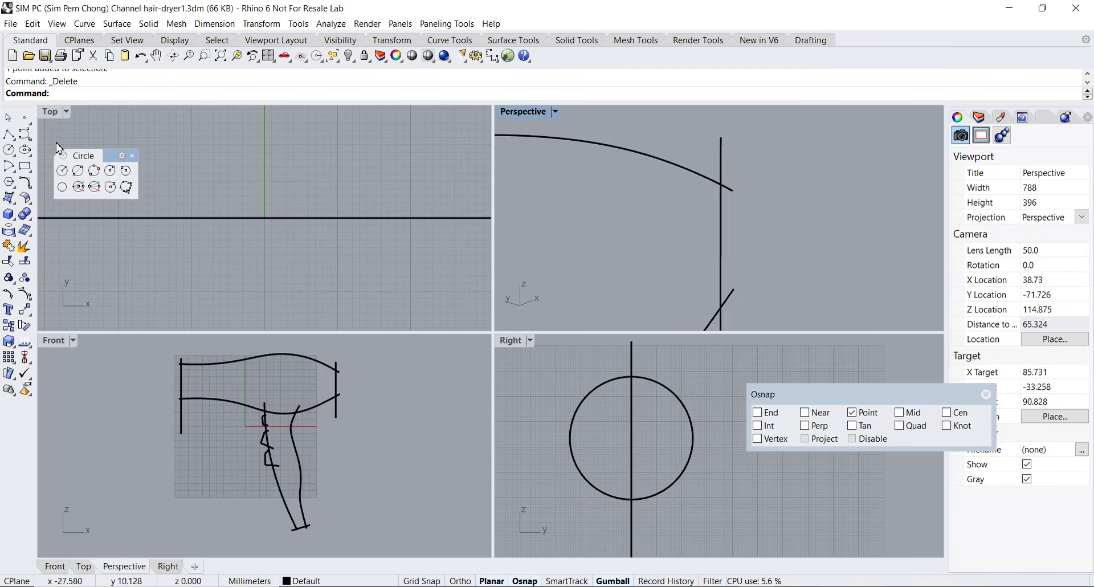
left_click(25, 118)
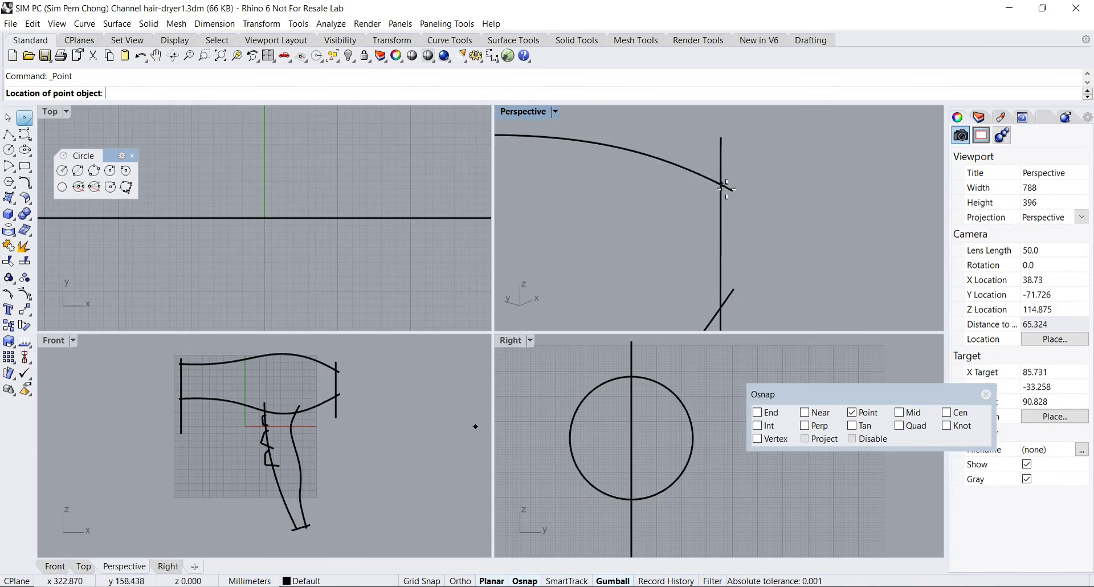
left_click(758, 425)
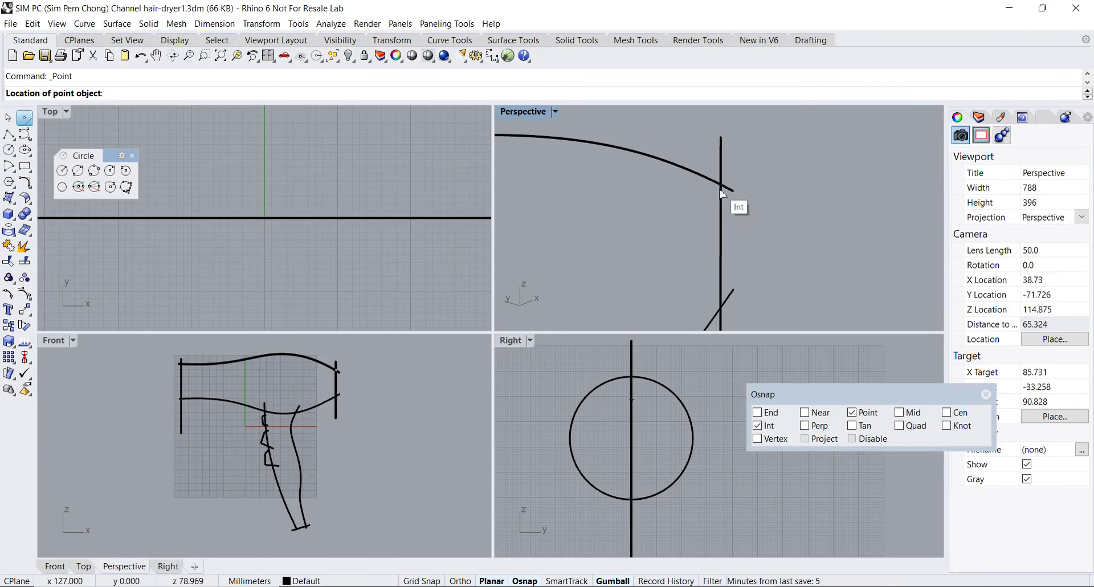
left_click(720, 185)
right_click(728, 249)
left_click(720, 308)
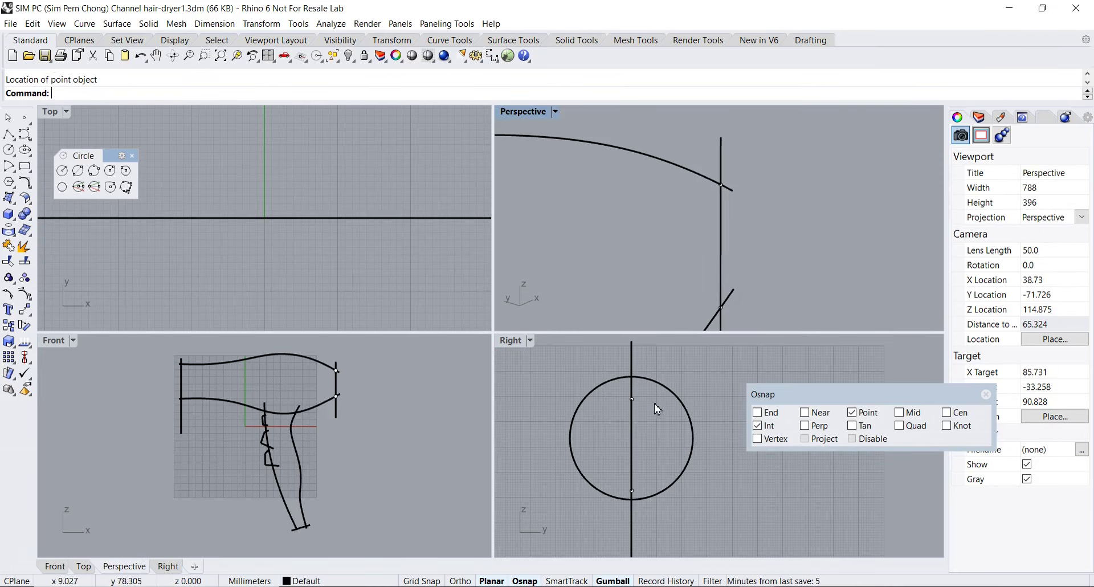
Draw a circle by diameter in the Right view between the two points on the short vertical line, snapping only to points
right_click(862, 415)
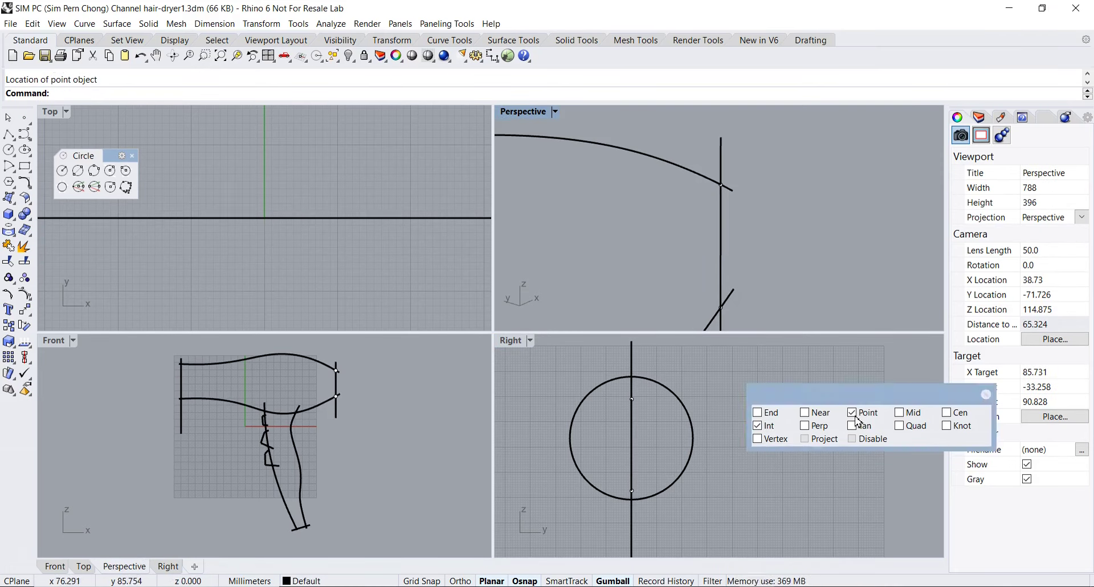
left_click(78, 170)
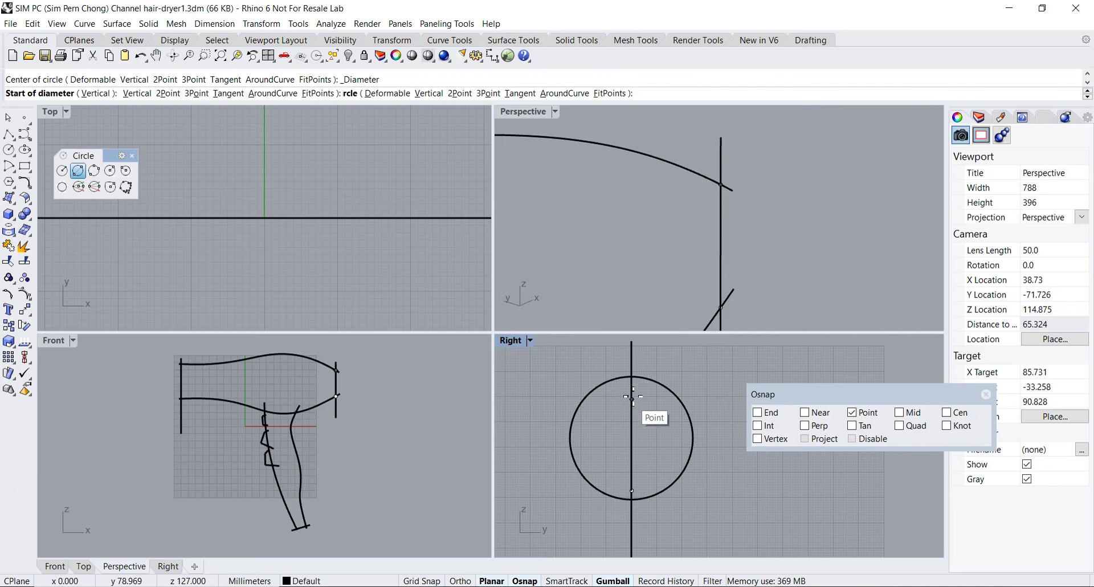
left_click(631, 398)
left_click(634, 493)
Rebuild the large circle with a point count of 8 and degree 5, deleting the input
right_click_drag(713, 261, 520, 146)
double_click(509, 114)
right_click_drag(491, 186, 564, 265)
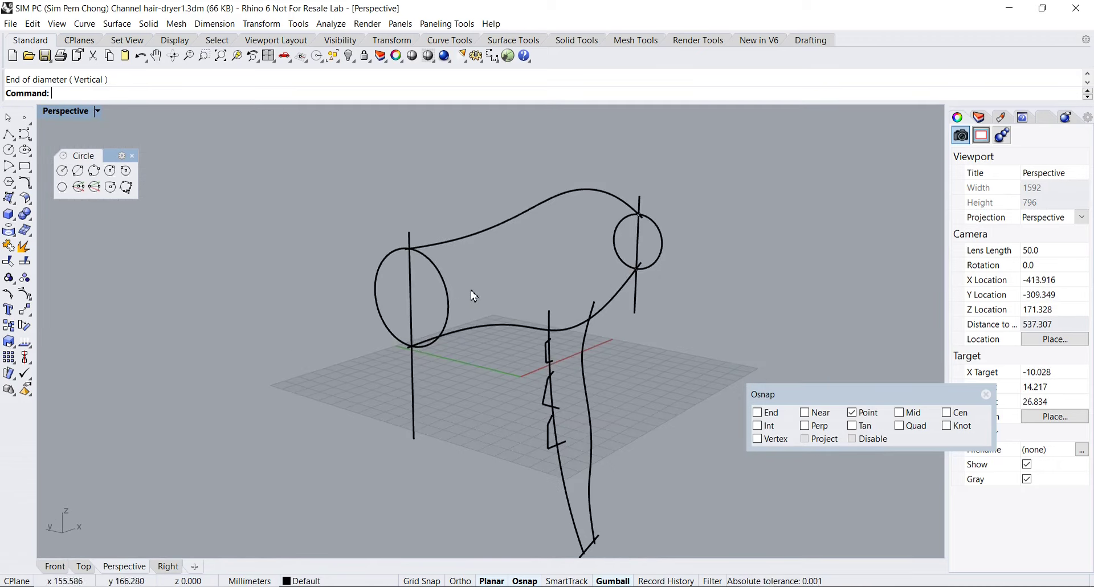
left_click(448, 303)
right_click_drag(507, 299, 484, 330)
type("rebuild")
key("Return")
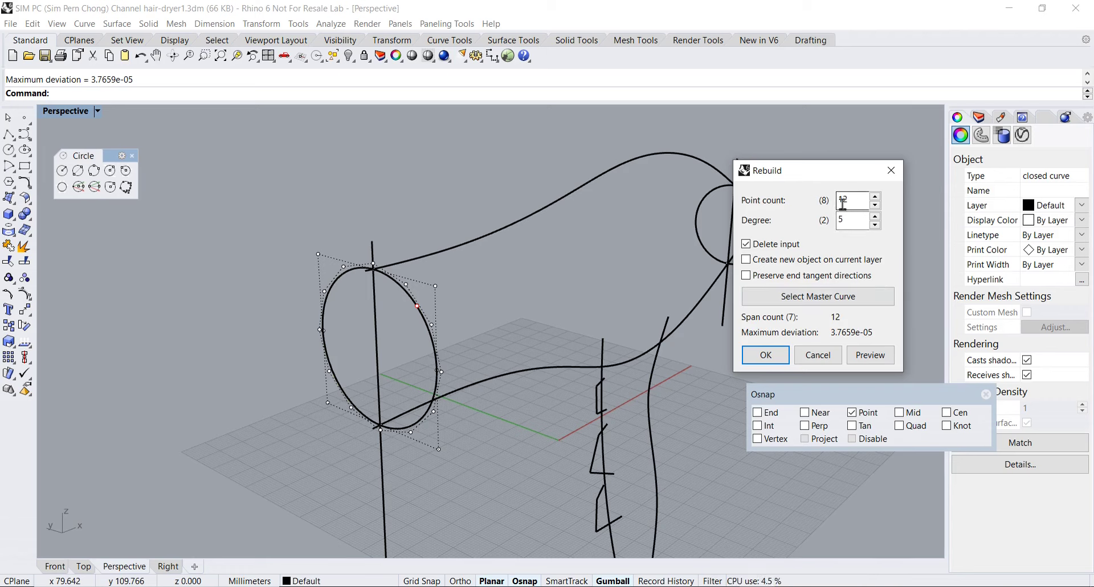
double_click(843, 204)
type("8")
left_click(872, 361)
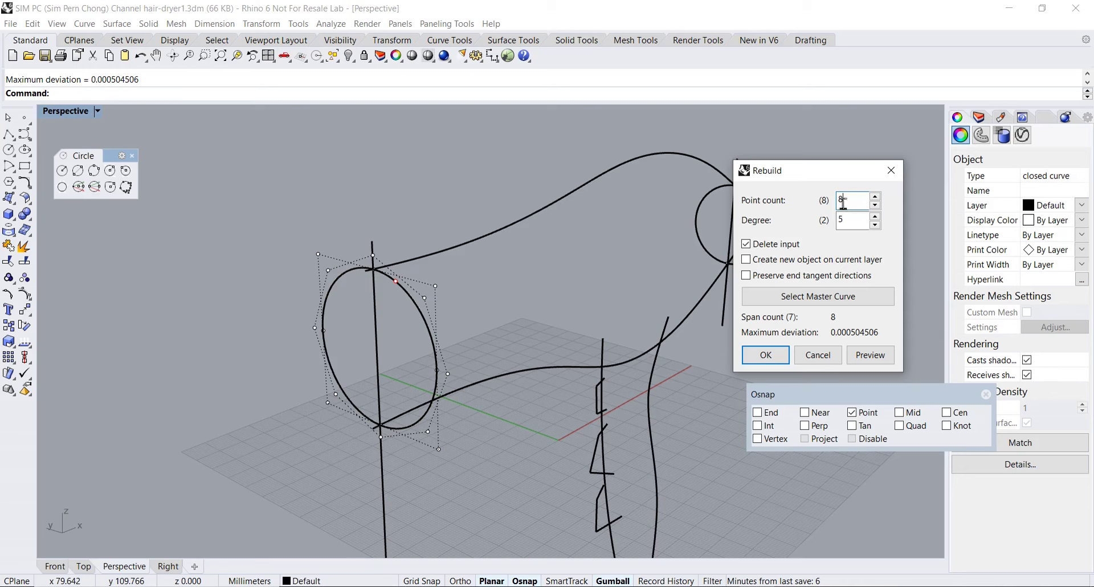
left_click(765, 355)
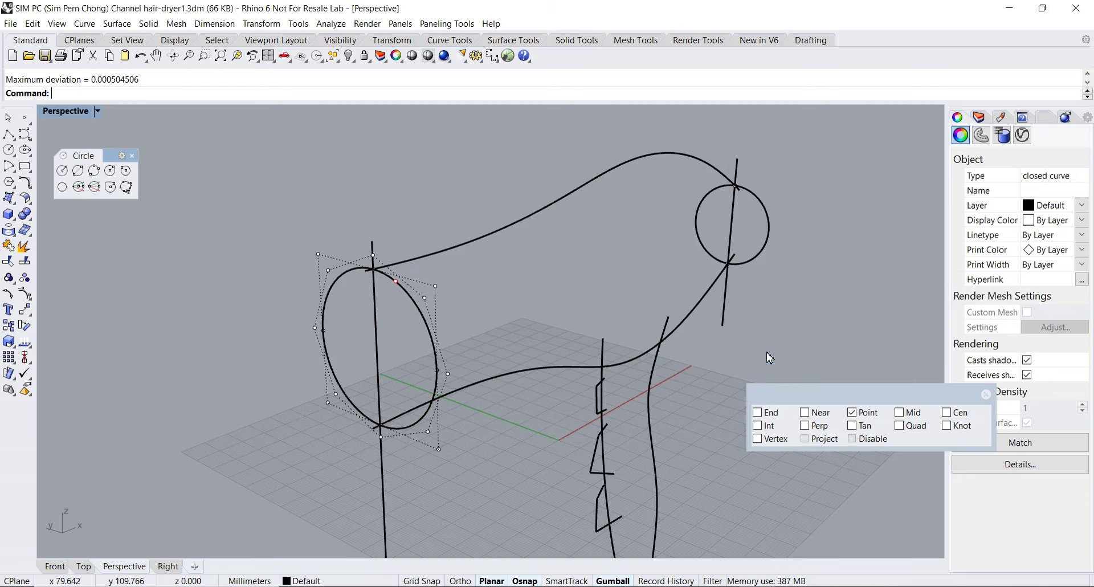
Rebuild the small circle with 8 points and degree 5, deleting the input, and clear the selection
left_click(764, 249)
key("Return")
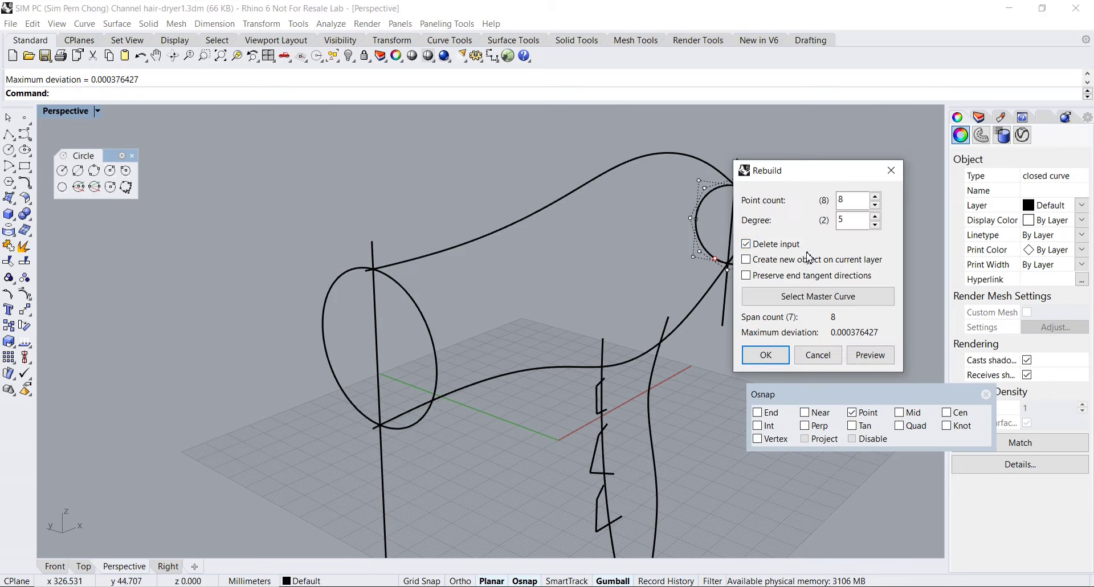
left_click(764, 355)
right_click_drag(794, 318, 464, 254)
key("Escape")
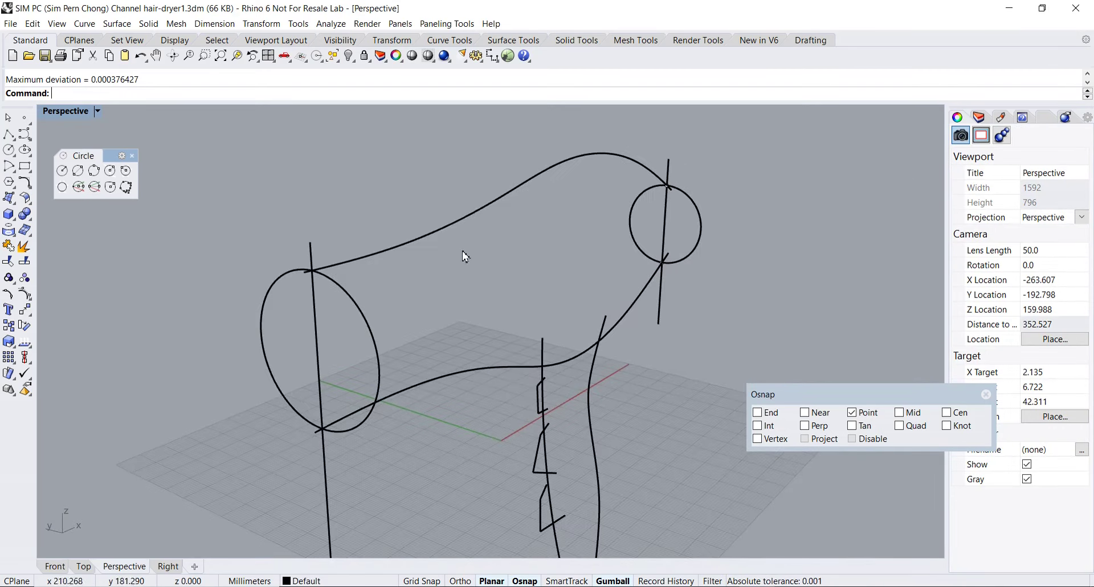
Start a two-rail sweep with the upper and lower body curves as rails and the large and small circles as cross sections
right_click_drag(499, 325, 533, 314, "shift")
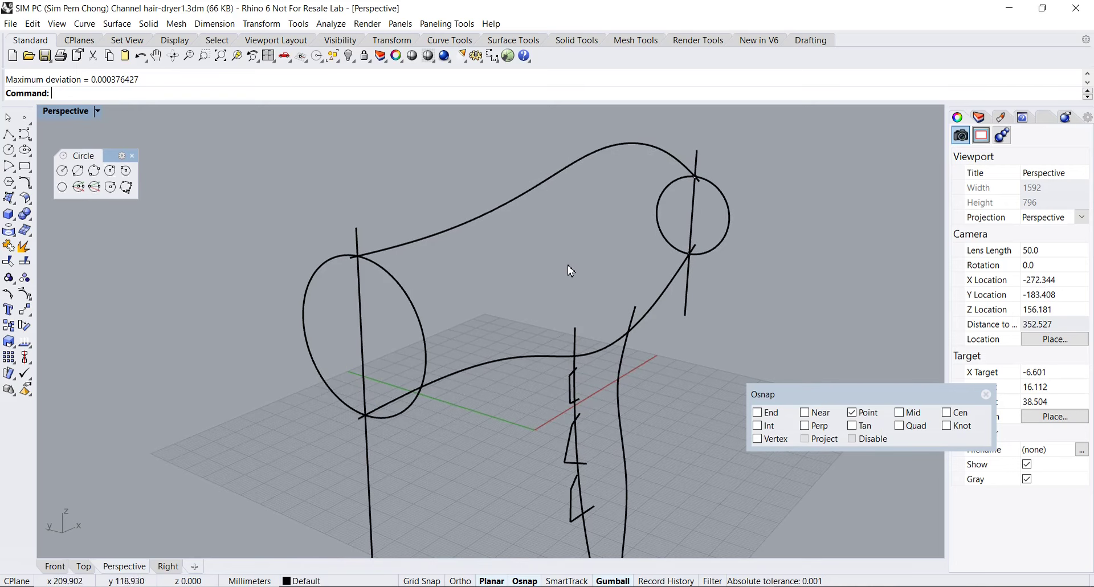
left_click(10, 198)
left_click_drag(42, 192, 87, 228)
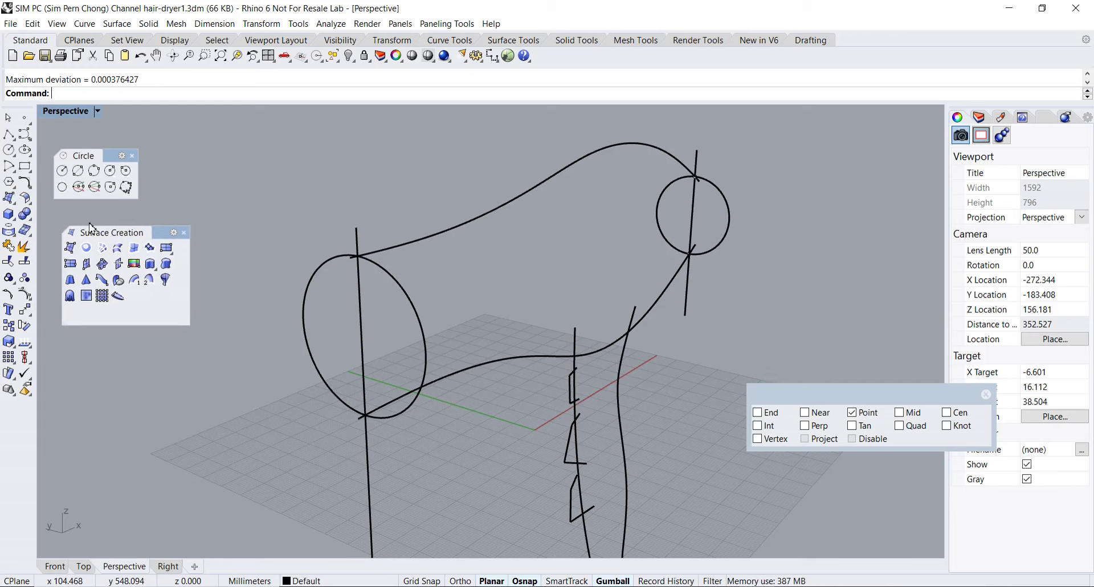
left_click(149, 280)
left_click(389, 249)
left_click(430, 389)
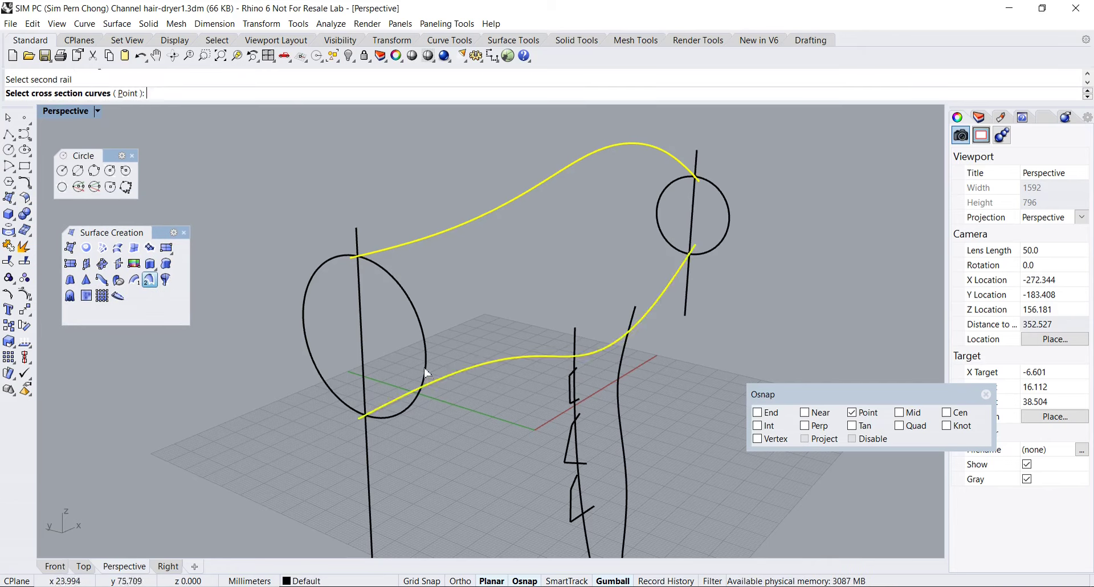
left_click(426, 371)
left_click(731, 245)
key("Return")
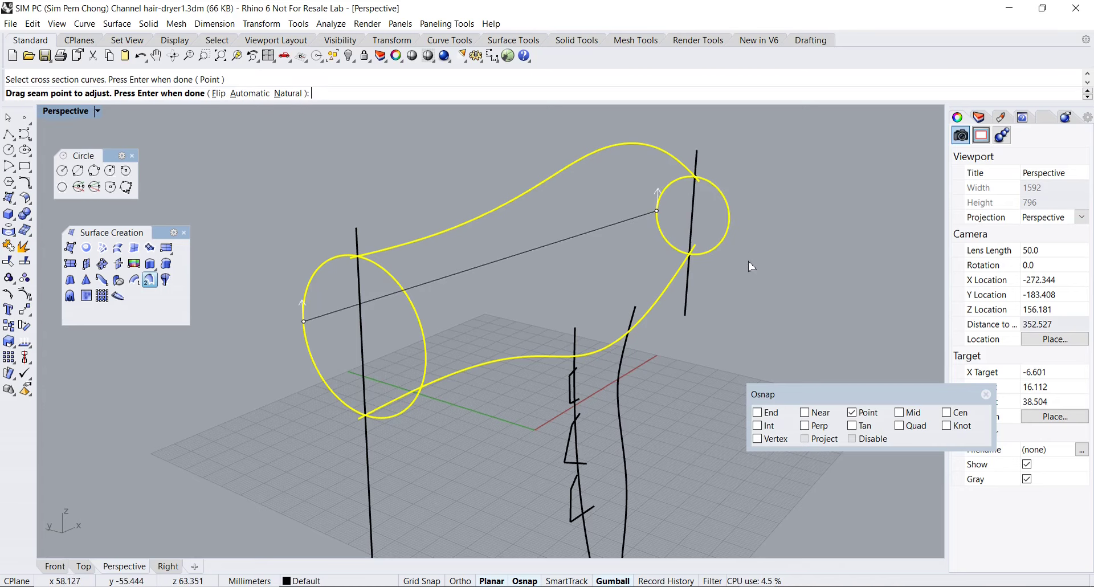
Move both circles' seam points to their intersections with the upper body curve and create the sweep with Do not change cross sections
left_click(757, 425)
left_click_drag(304, 321, 361, 261)
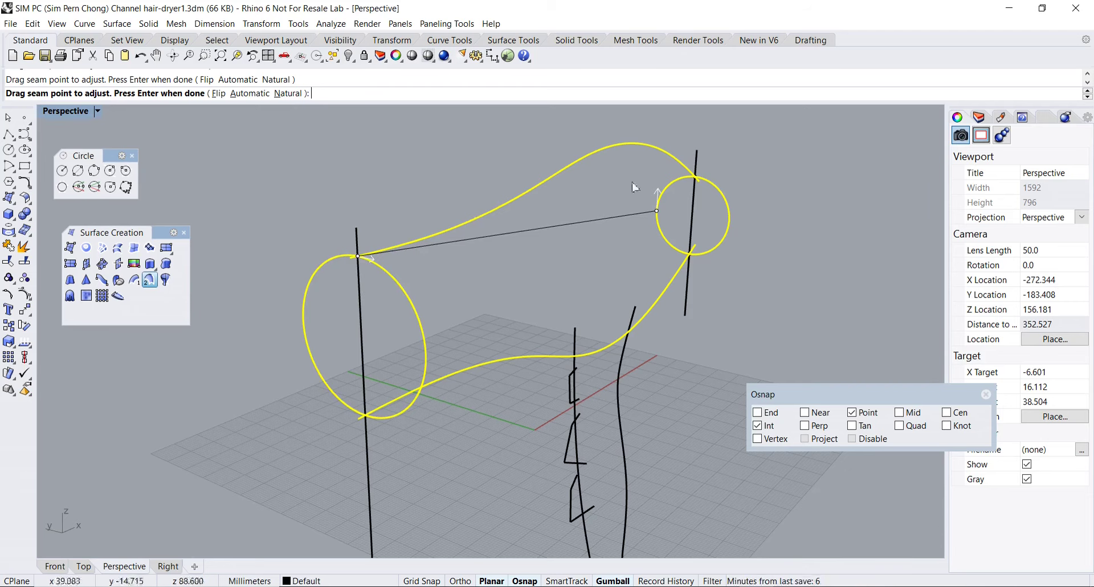
left_click_drag(657, 211, 698, 180)
right_click_drag(525, 267, 595, 363)
right_click(480, 286)
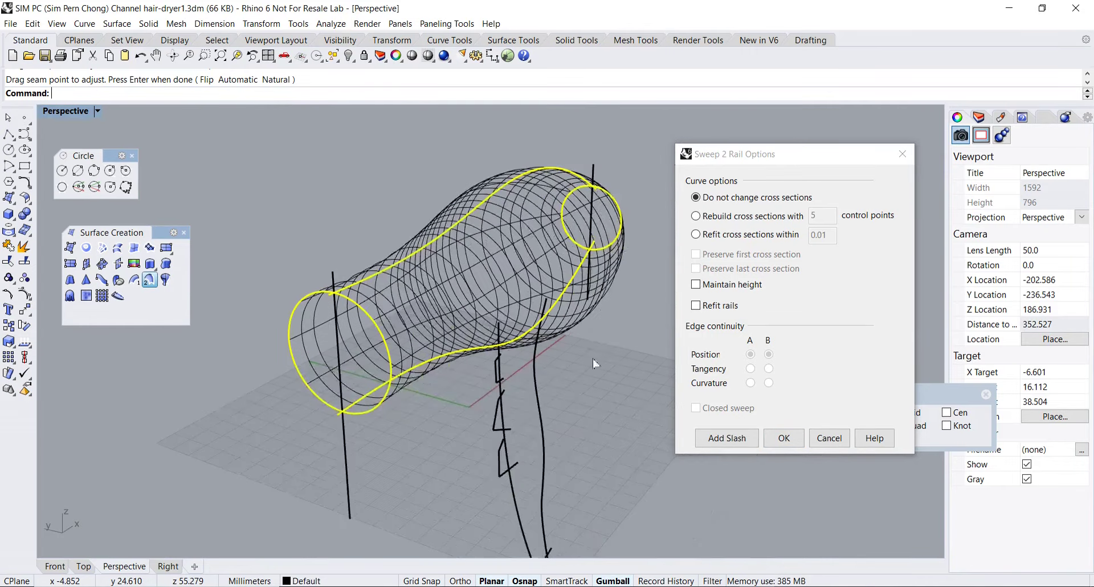
left_click(777, 438)
Switch the Perspective viewport to Shaded display and move the floating Osnap panel slightly out of the way
right_click(66, 114)
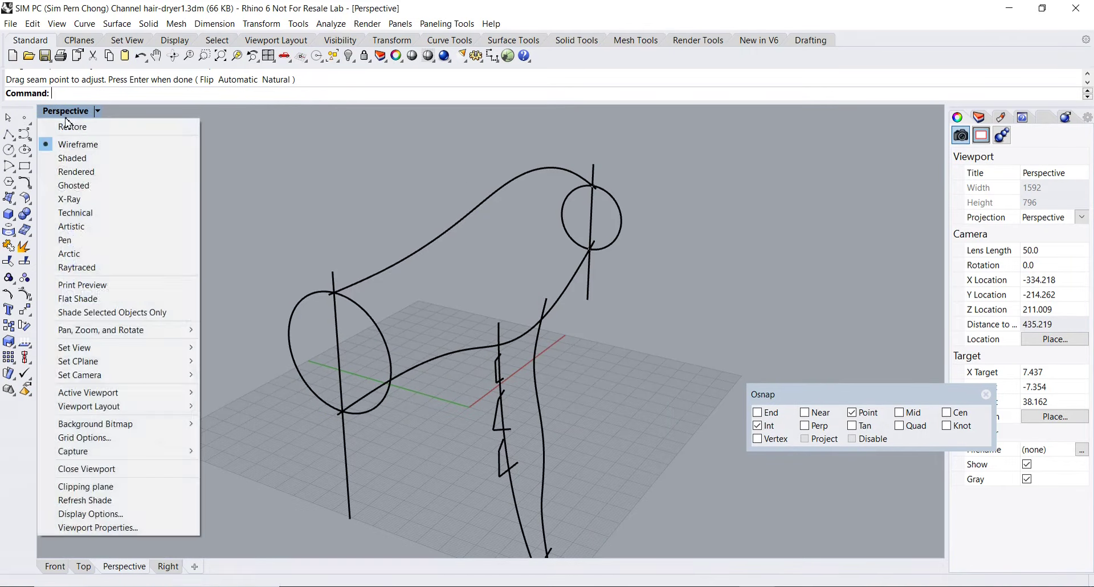
left_click(72, 155)
mouse_move(441, 261)
right_mouse_down()
mouse_move(245, 251)
mouse_move(276, 220)
mouse_move(433, 255)
right_mouse_up()
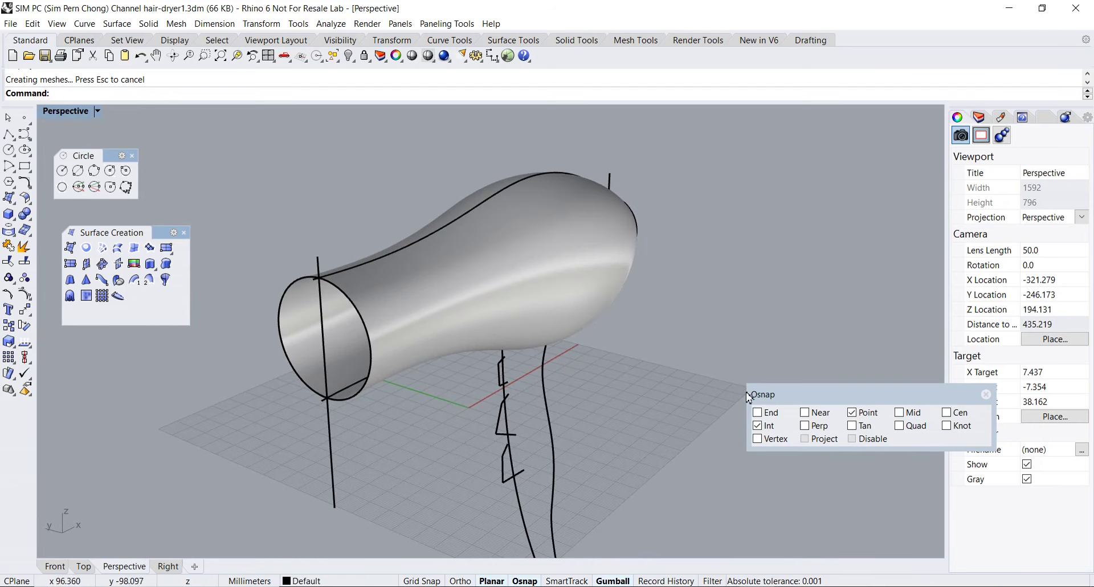
left_click_drag(798, 393, 806, 359)
Rebuild the front handle curve with a point count of 6 and degree 5, deleting the input
right_click_drag(648, 373, 616, 386)
right_click_drag(649, 456, 593, 363, "shift")
right_click_drag(632, 399, 508, 279)
scroll(489, 309, "up", 4)
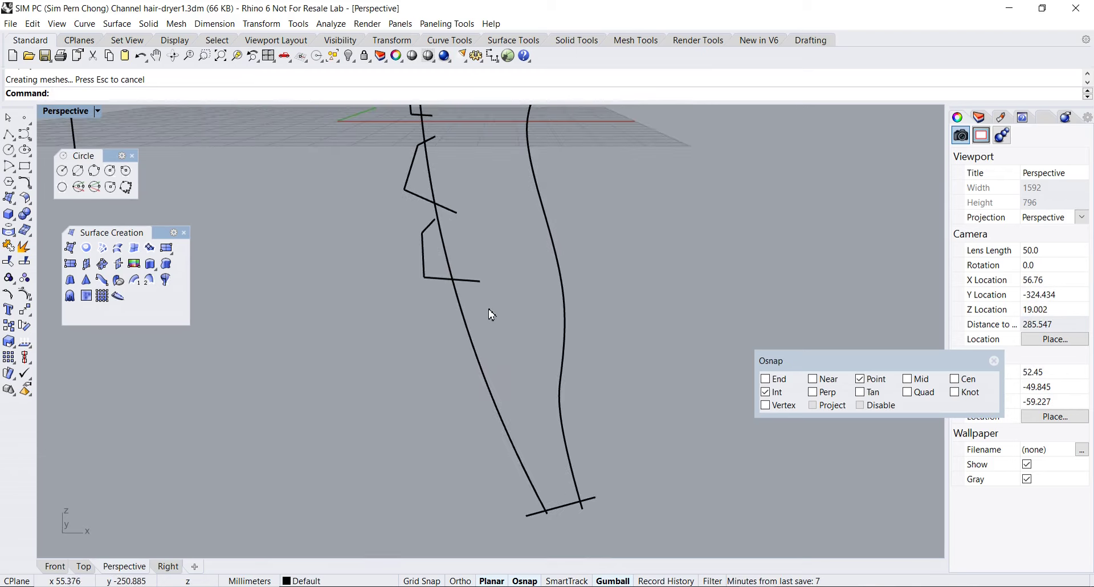
left_click(471, 334)
right_click_drag(470, 334, 515, 320)
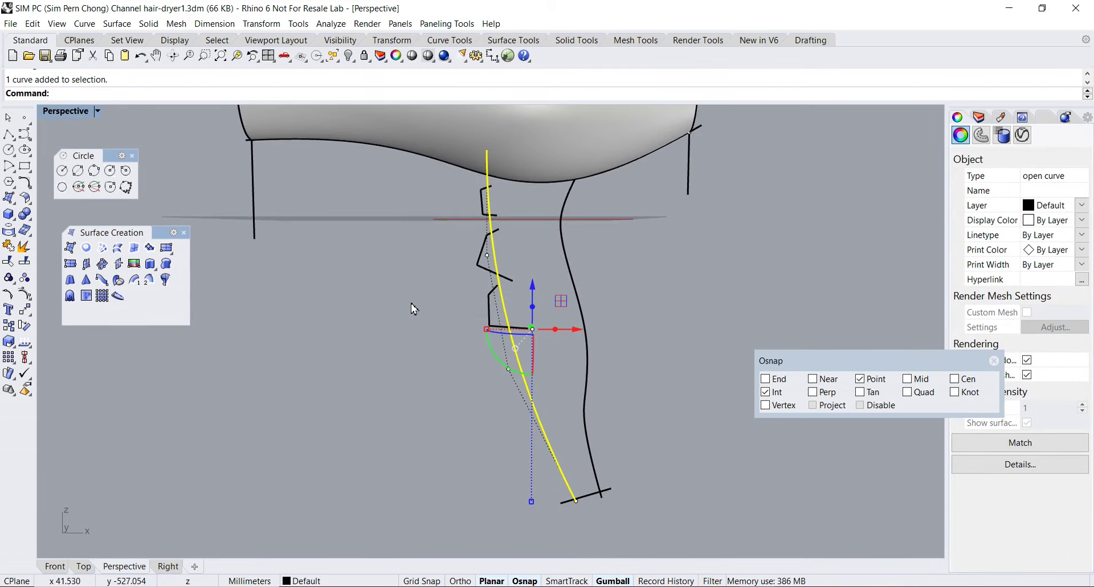
right_click_drag(273, 338, 354, 355)
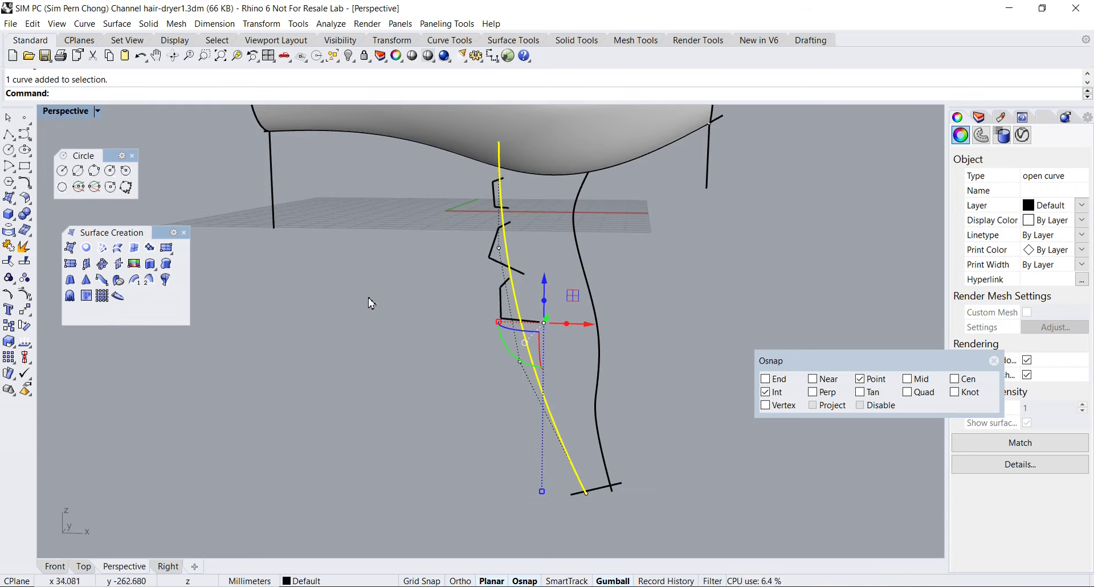
right_click_drag(373, 251, 411, 294)
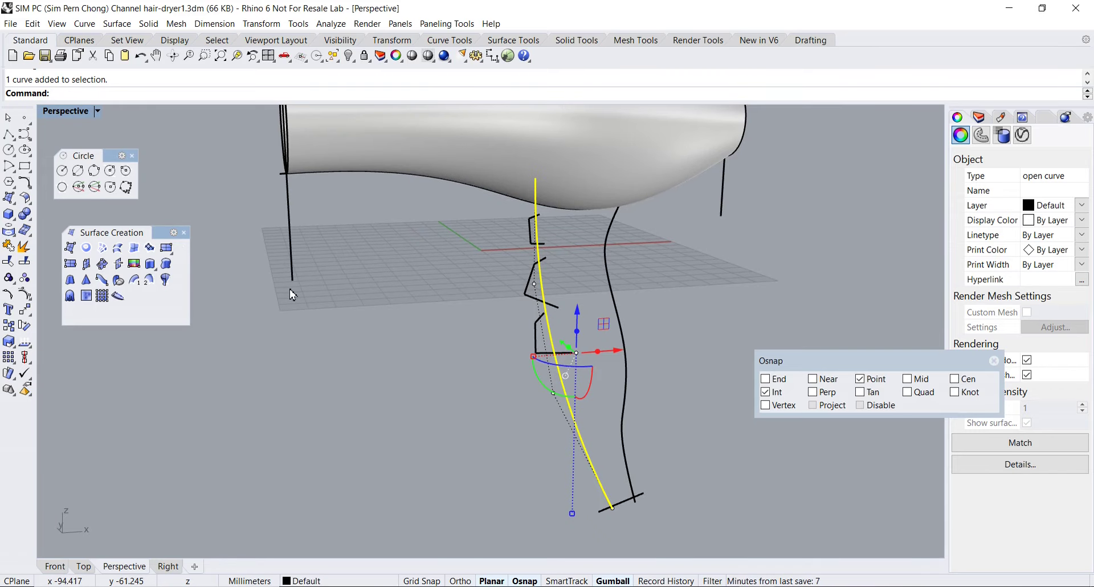
right_click_drag(522, 330, 452, 292)
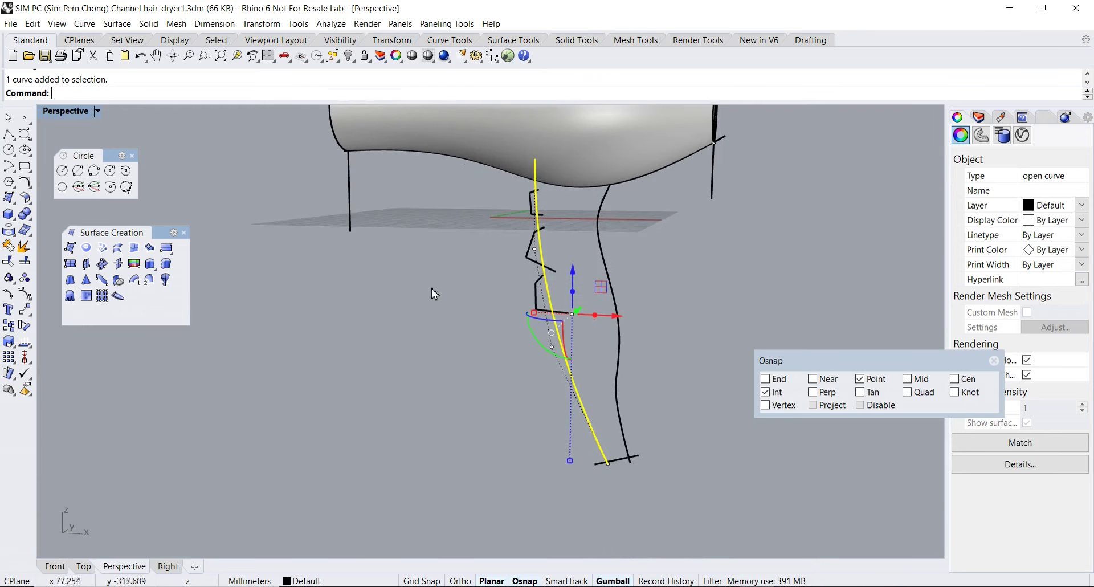
type("Rebuild")
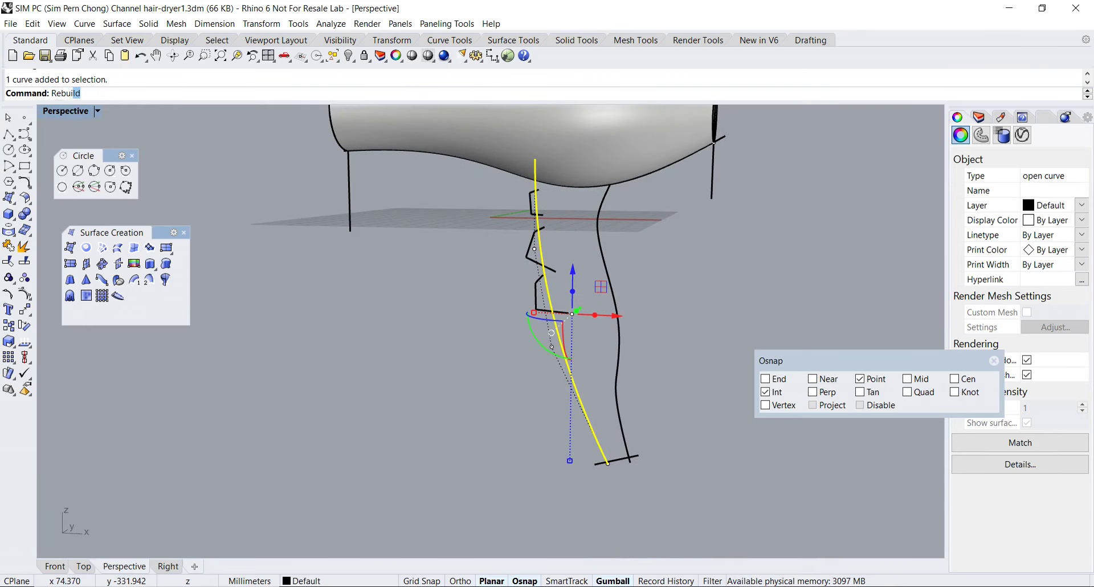
key("Return")
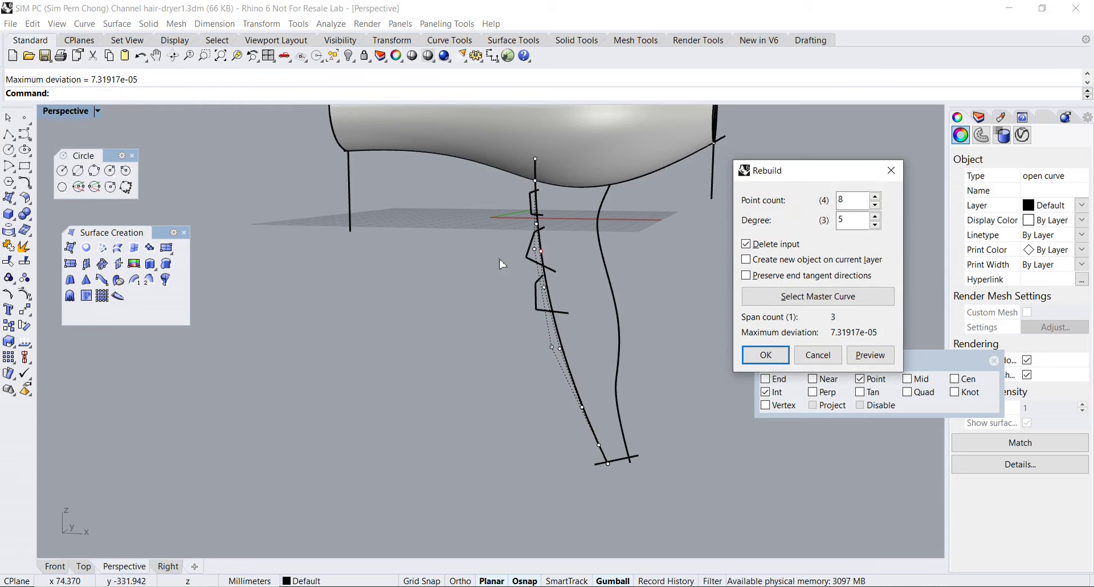
double_click(840, 203)
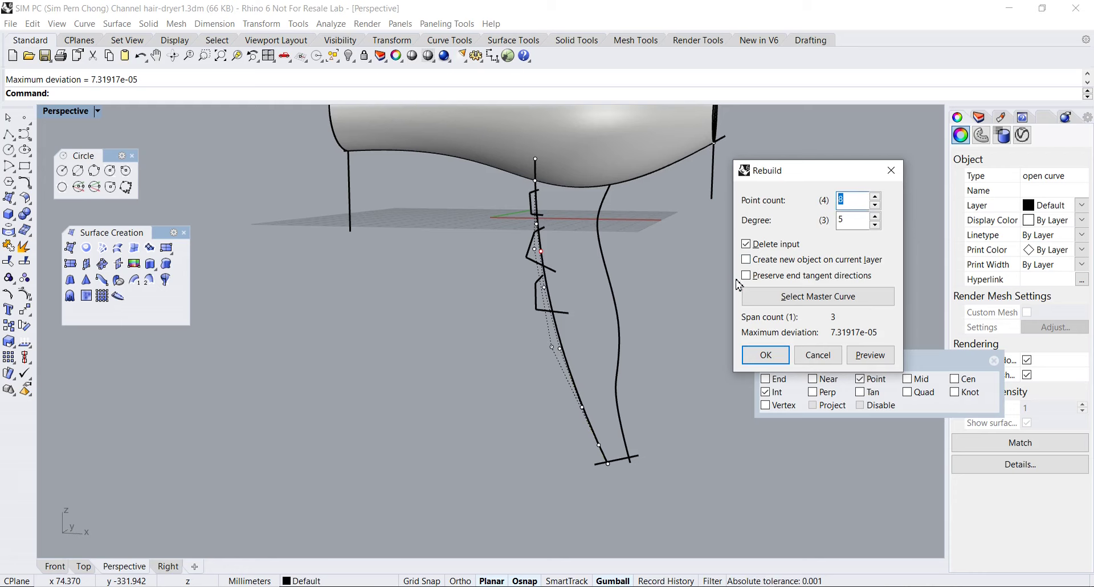
left_click(870, 355)
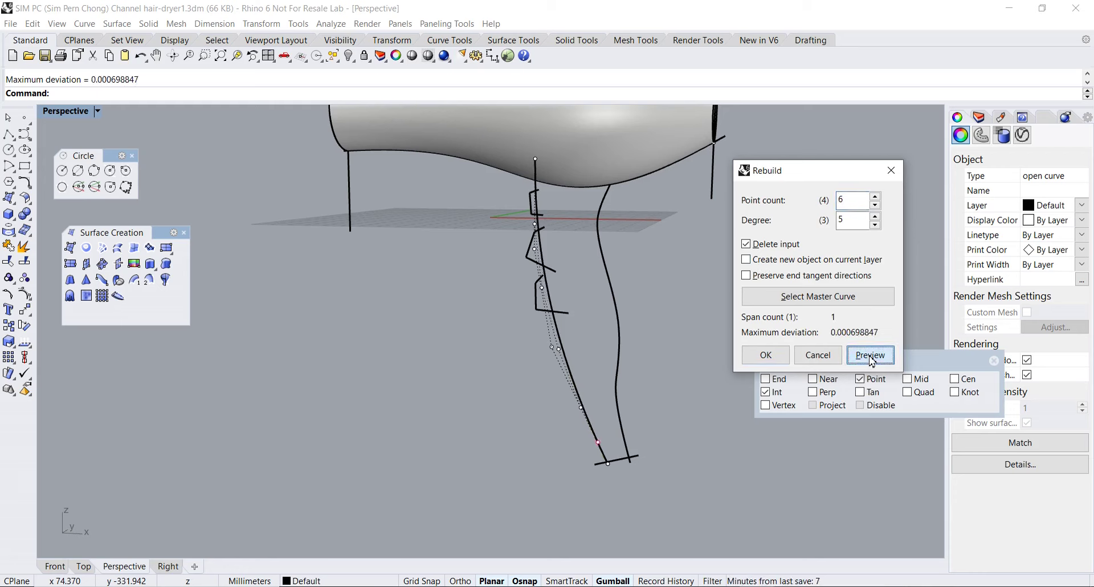
left_click(766, 354)
Rebuild the rear handle curve with a point count of 12 and degree 5, deleting the input, and clear the selection
left_click(620, 343)
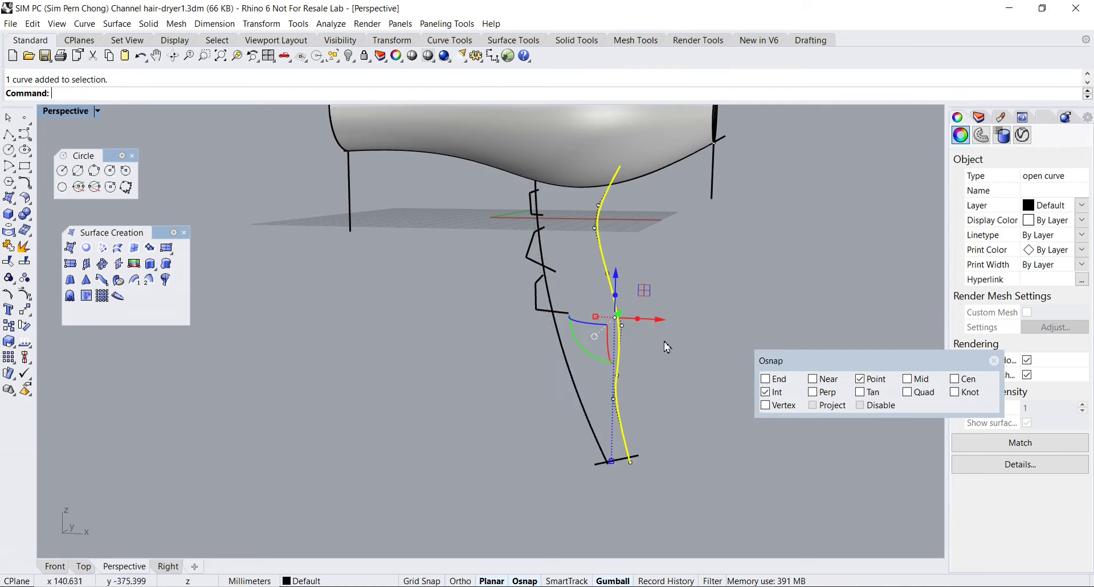
right_click(665, 341)
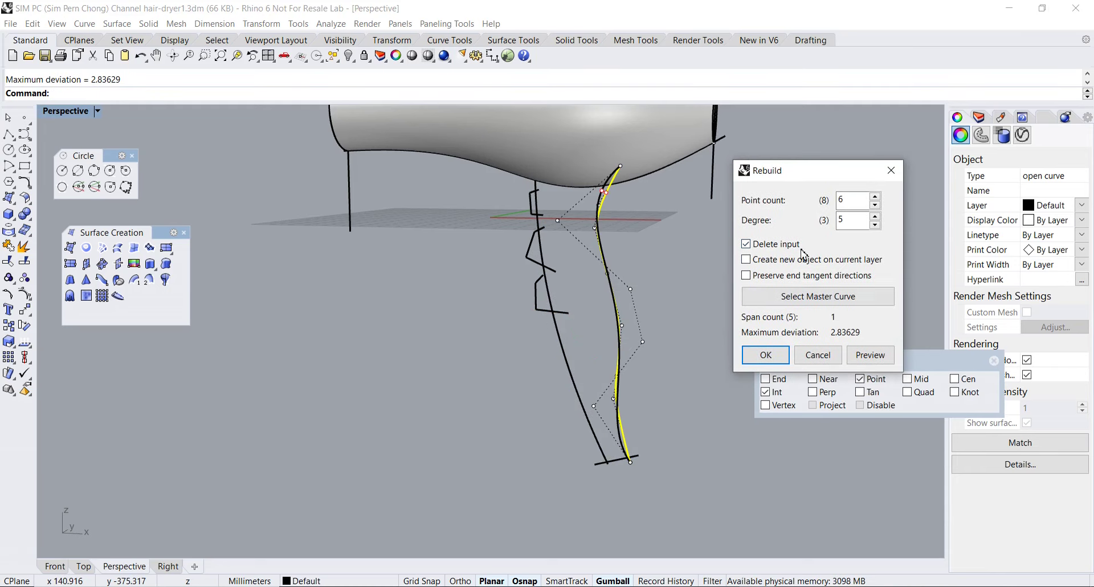
double_click(839, 200)
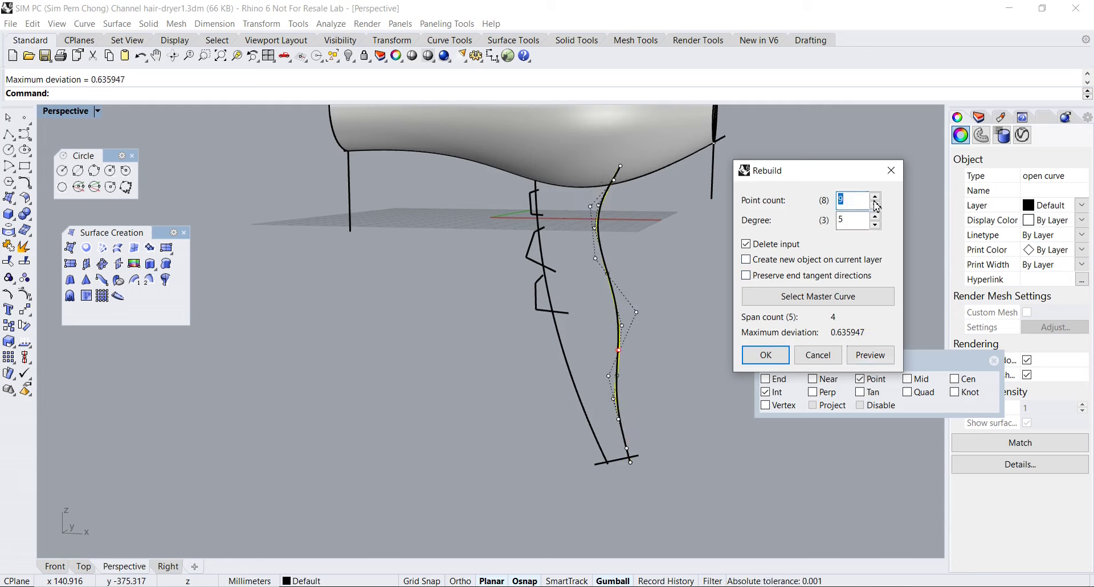
left_click(870, 357)
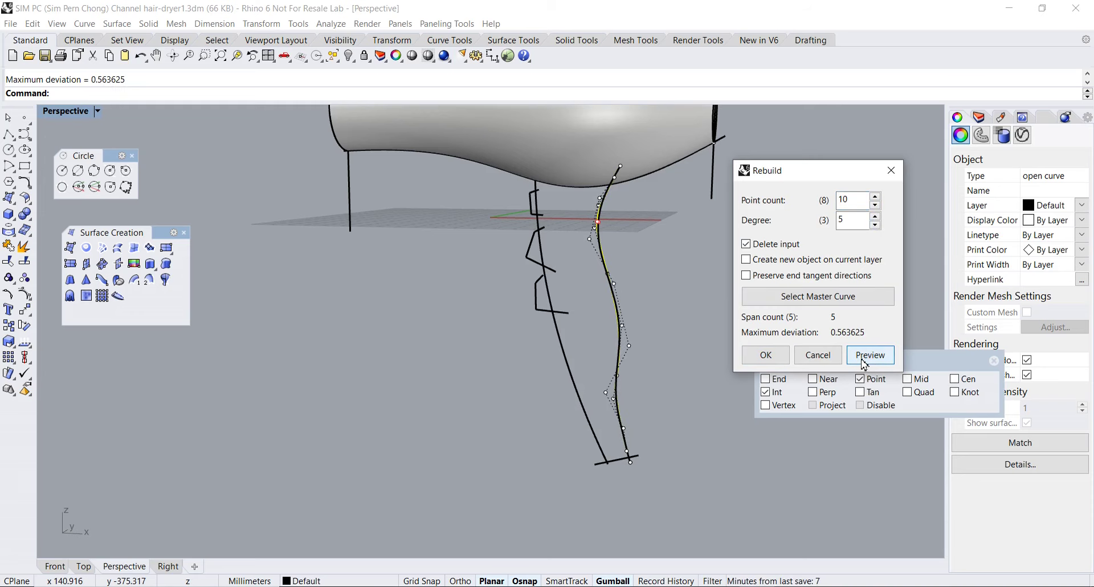
scroll(633, 311, "up", 4)
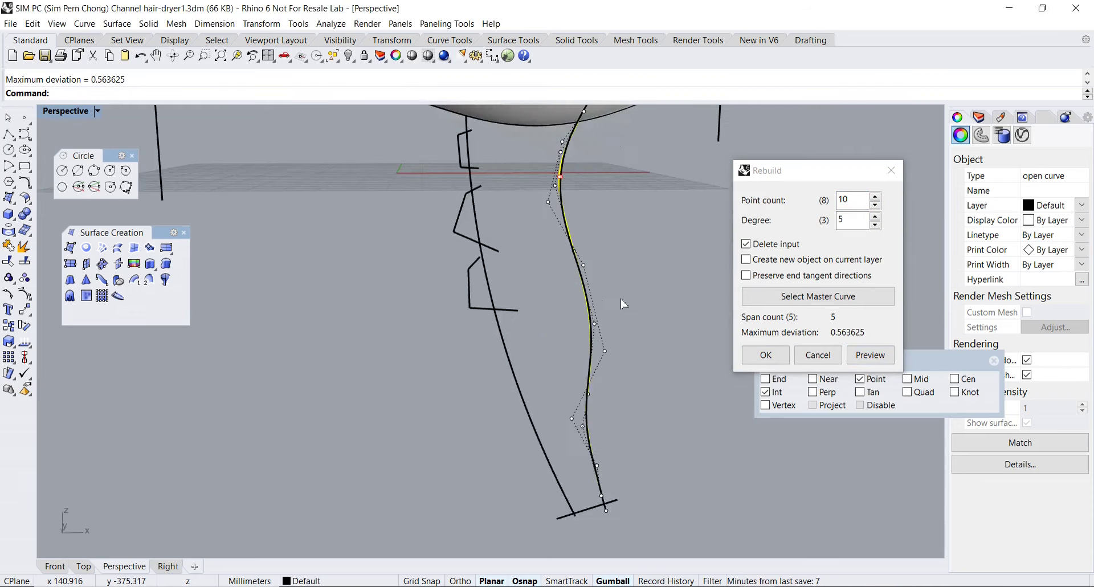
scroll(622, 304, "down", 1)
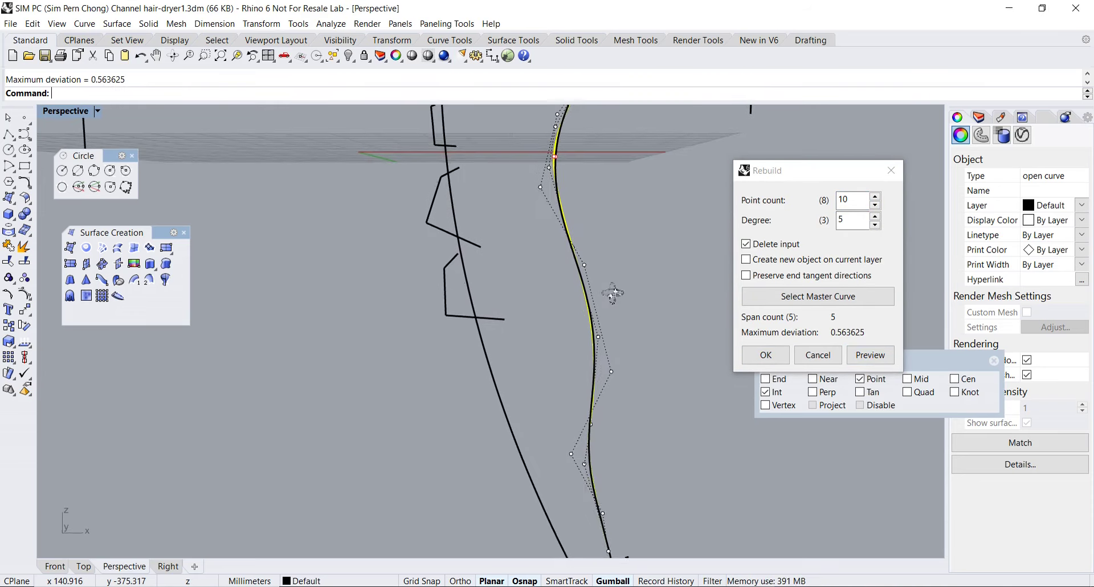
left_click(876, 197)
left_click(871, 358)
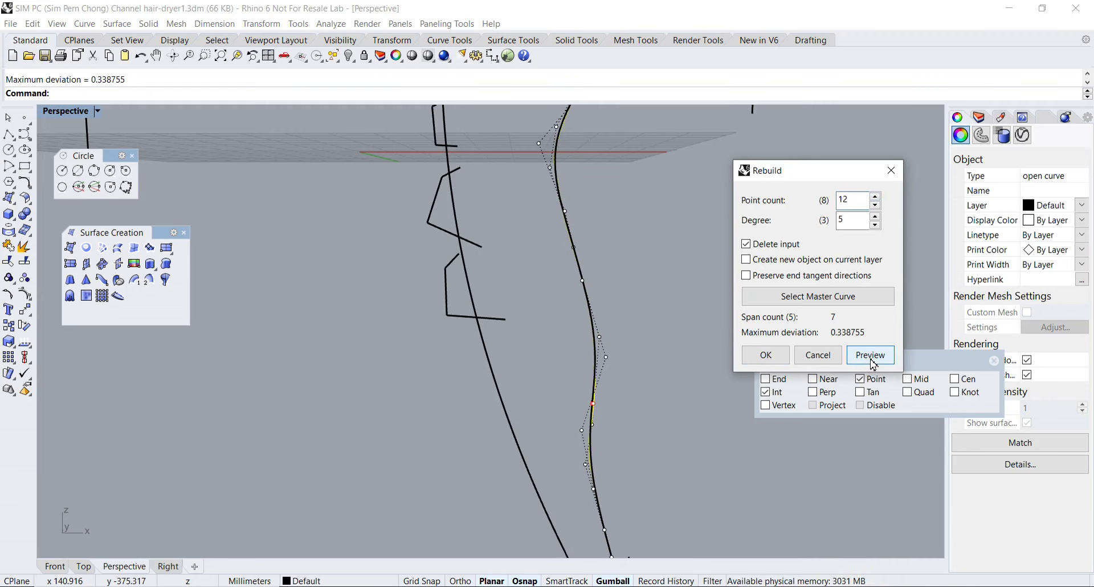
scroll(655, 344, "down", 4)
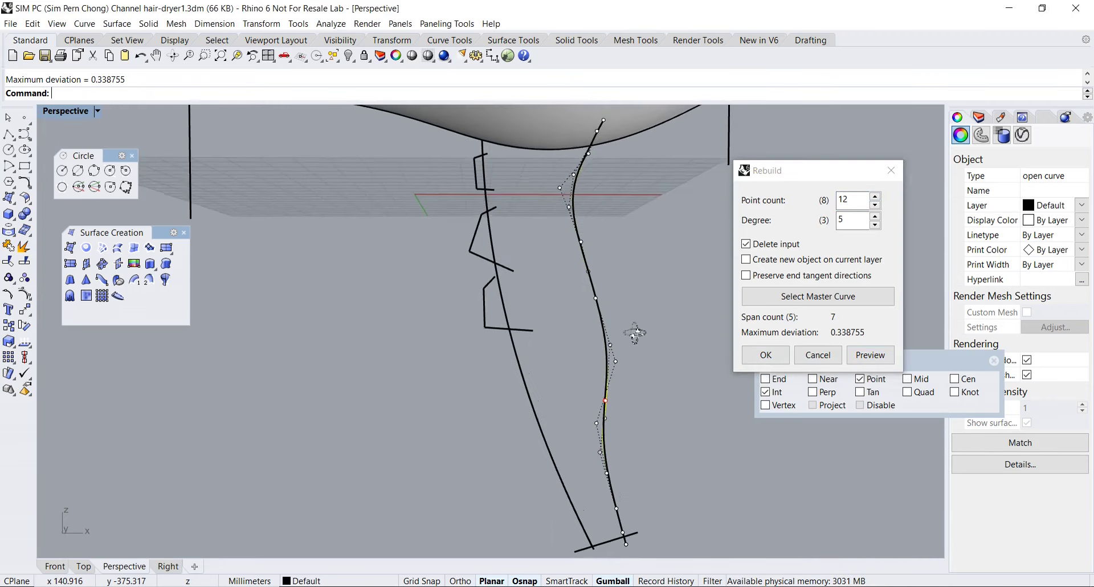
left_click(765, 355)
left_click(663, 366)
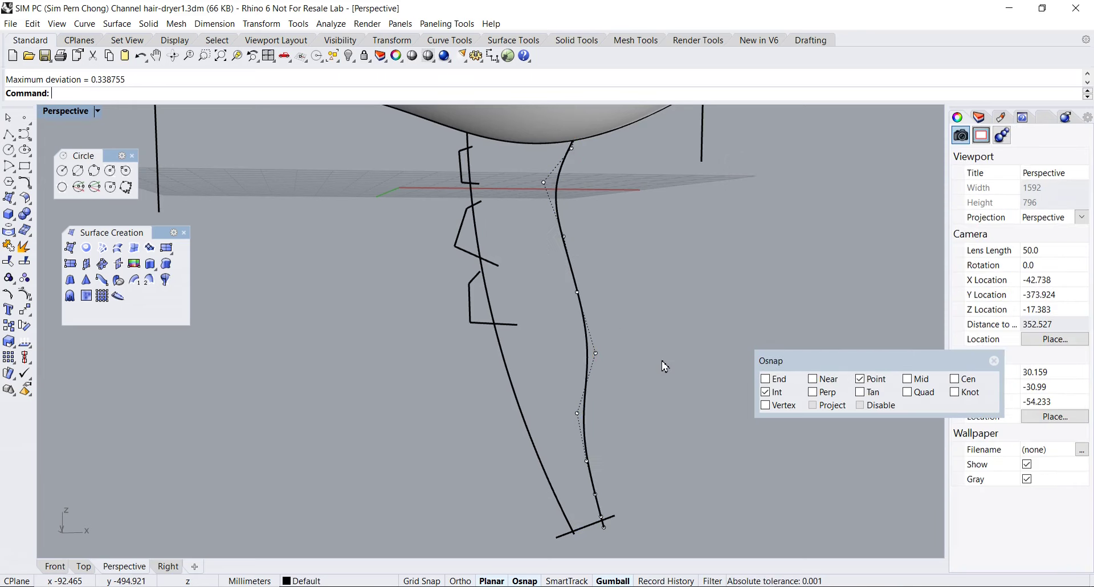
Replace the maximized Perspective view with a maximized Front view focused on the lower end of the handle
right_click_drag(659, 364, 494, 287)
scroll(644, 361, "up", 6)
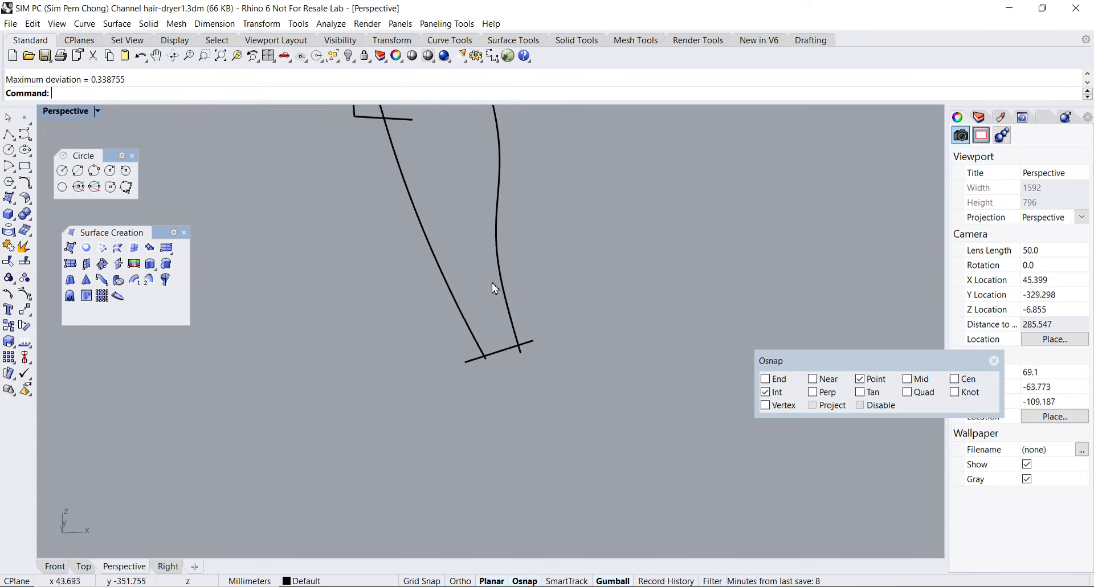
double_click(56, 114)
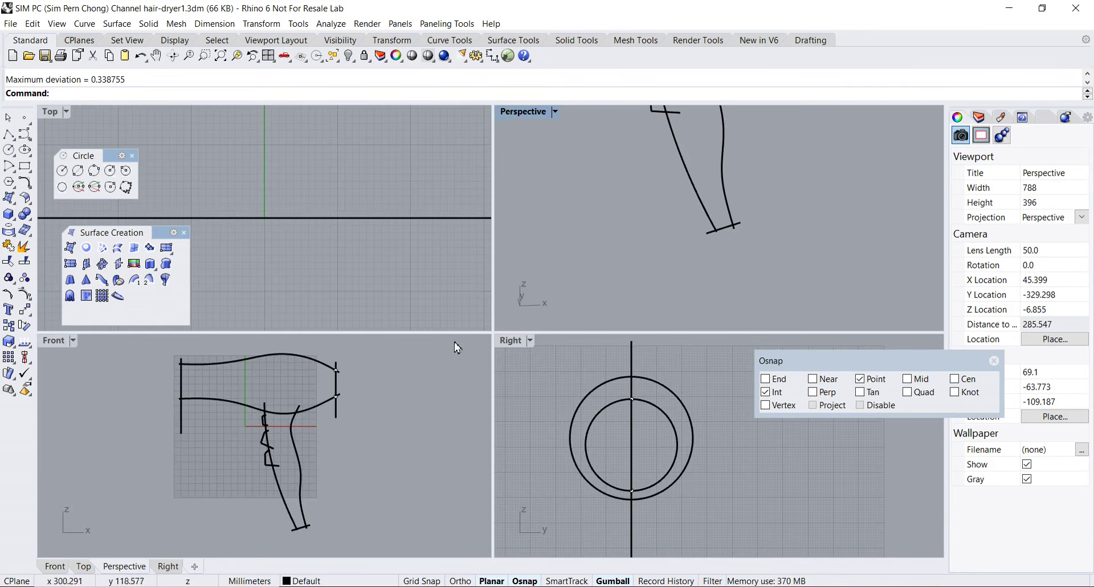
double_click(55, 341)
scroll(365, 373, "up", 8)
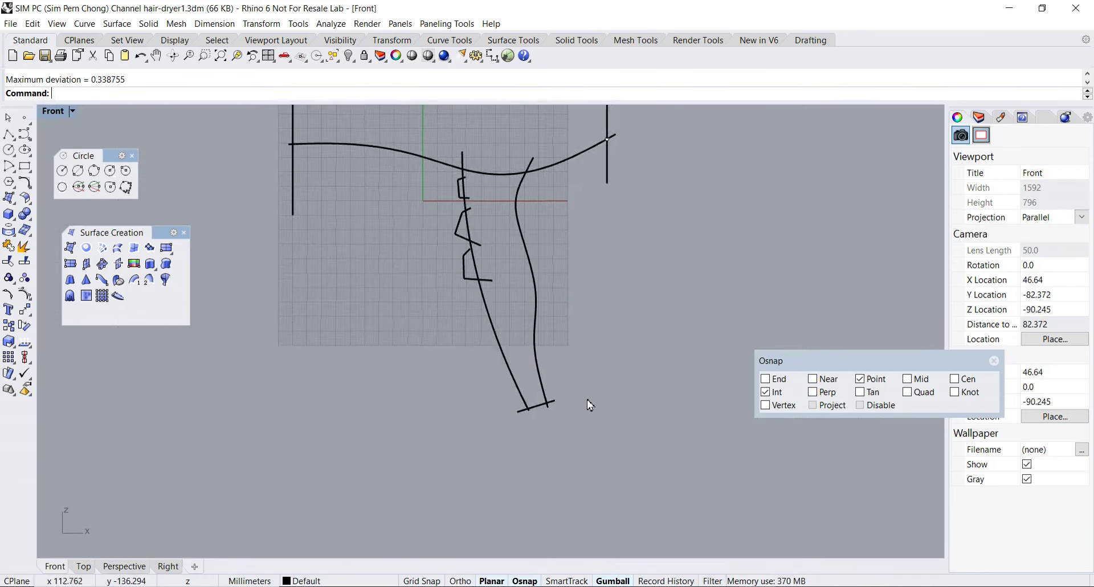
right_click_drag(374, 401, 494, 333)
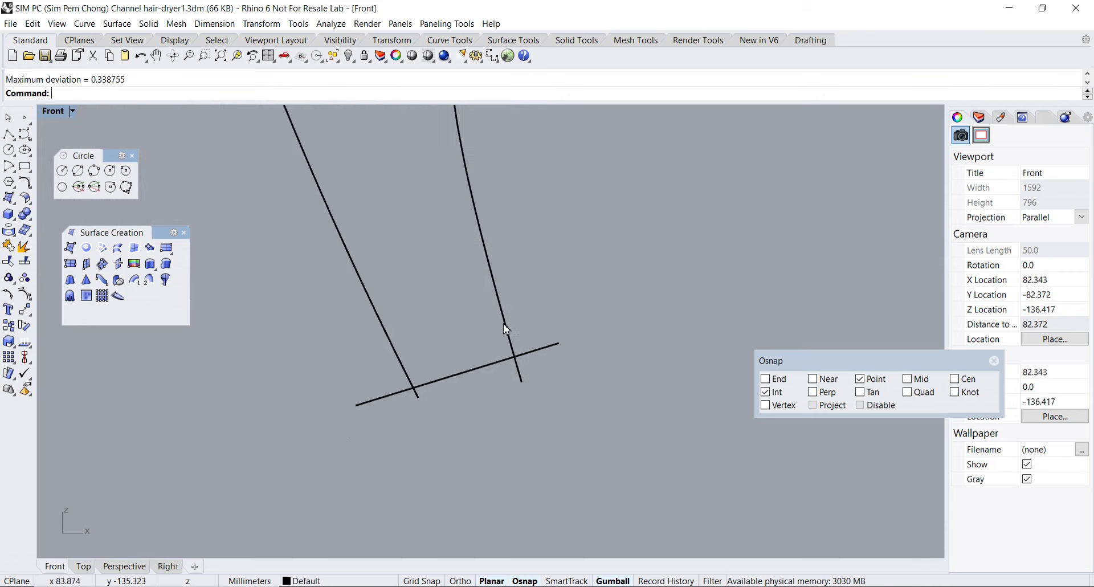
Examine the slanted line at the handle's base and where it crosses the front and rear handle curves
left_click(429, 390)
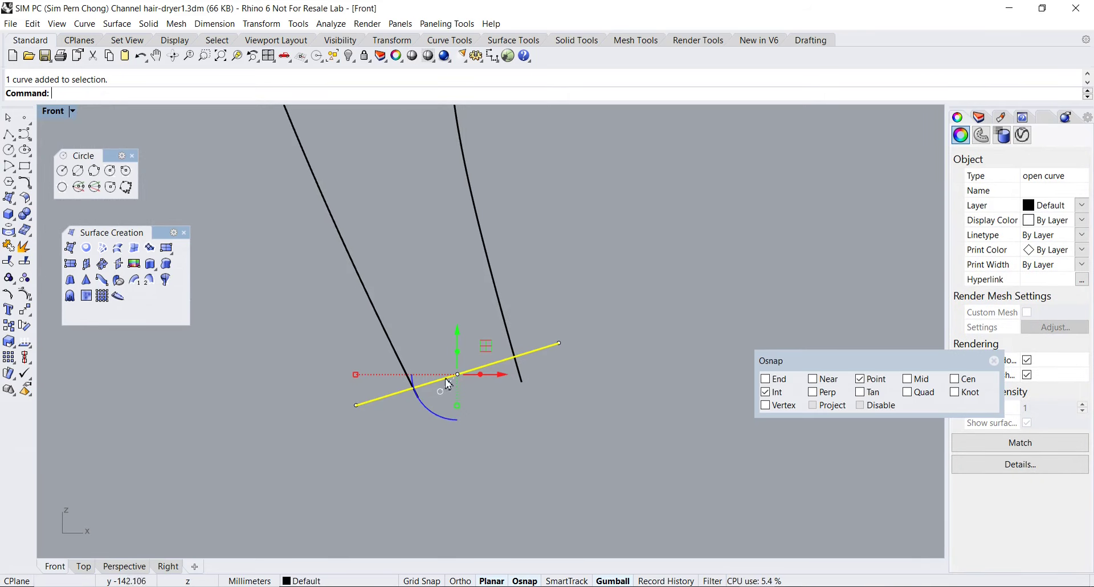
scroll(450, 385, "up", 3)
scroll(445, 263, "down", 1)
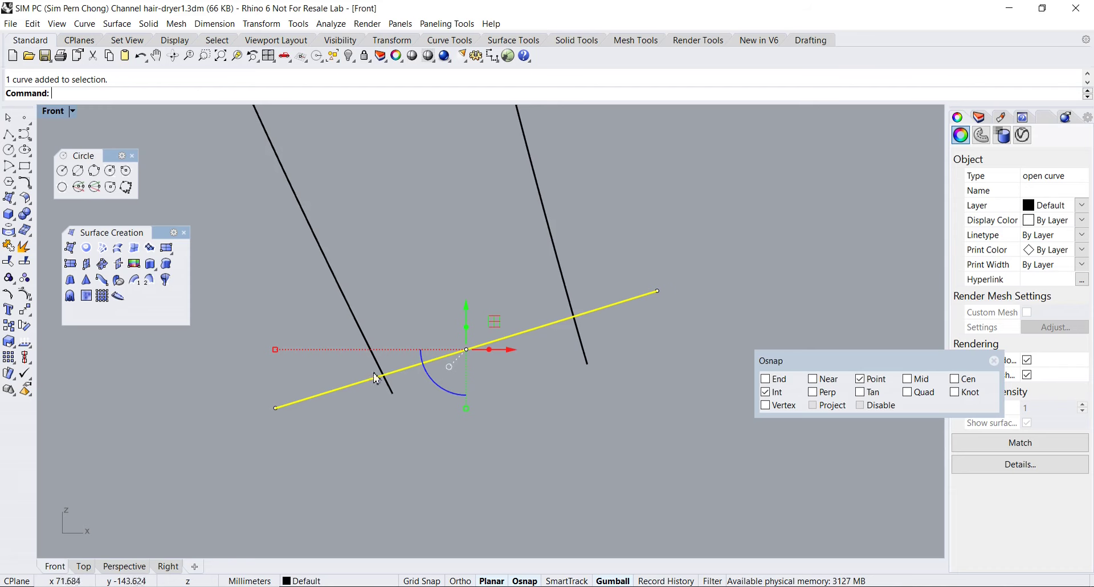
scroll(537, 276, "down", 10)
key("Escape")
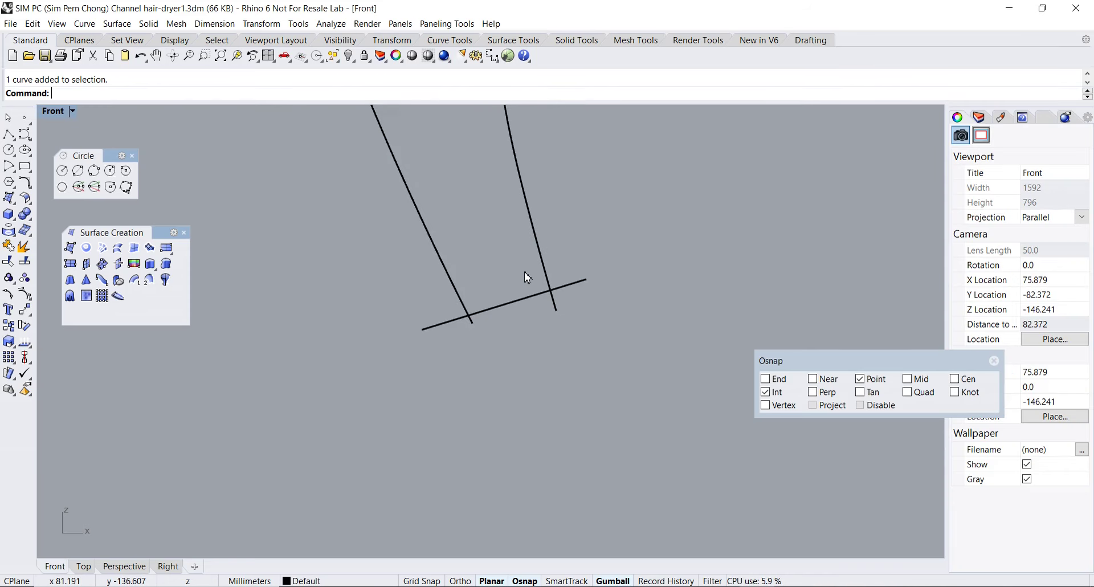
right_click_drag(512, 257, 514, 376)
scroll(485, 325, "down", 4)
right_click_drag(483, 323, 488, 368)
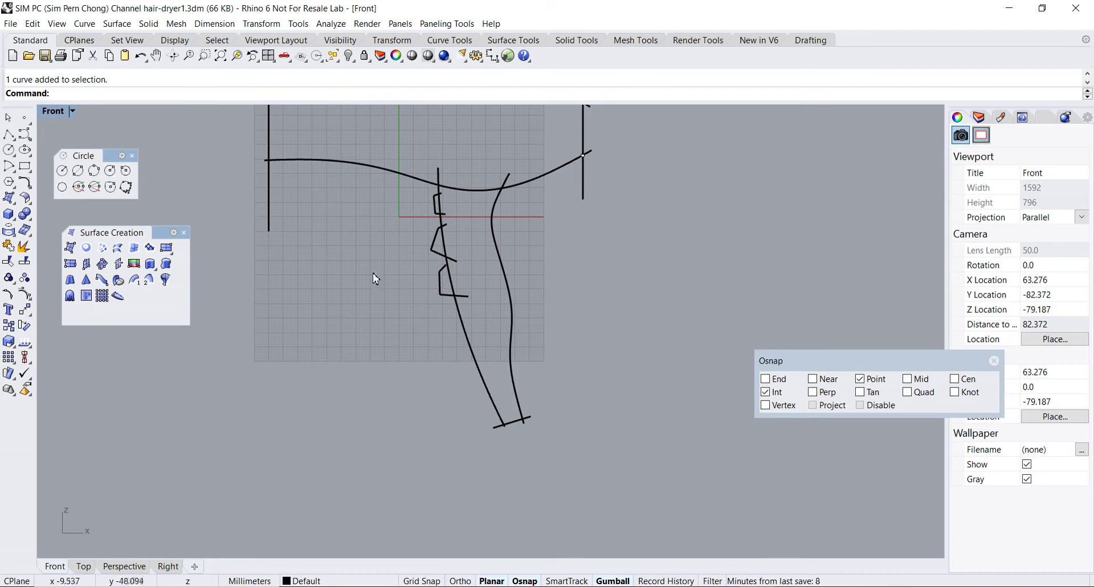
Create one in-between curve from the front and rear handle curves with TweenCurves, using Number 1 and the Refit match method
type("Tw")
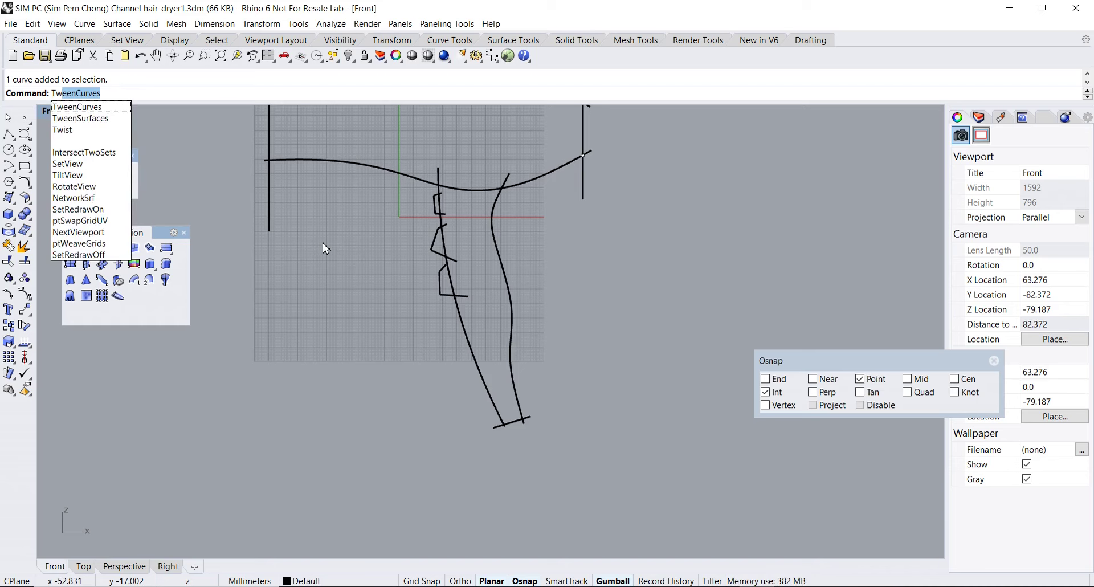
key("Return")
scroll(493, 373, "up", 1)
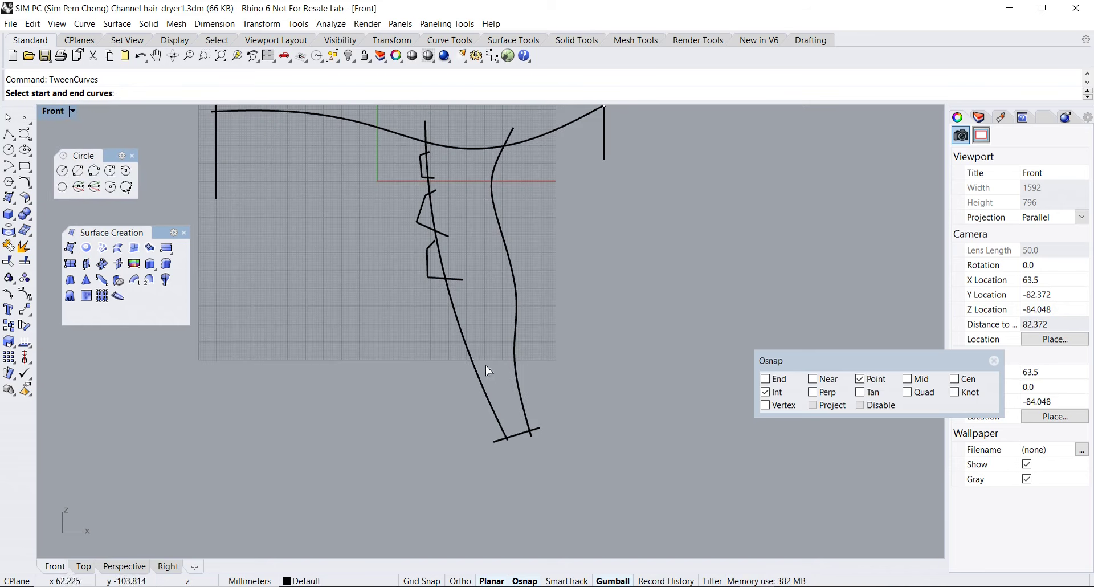
left_click(474, 365)
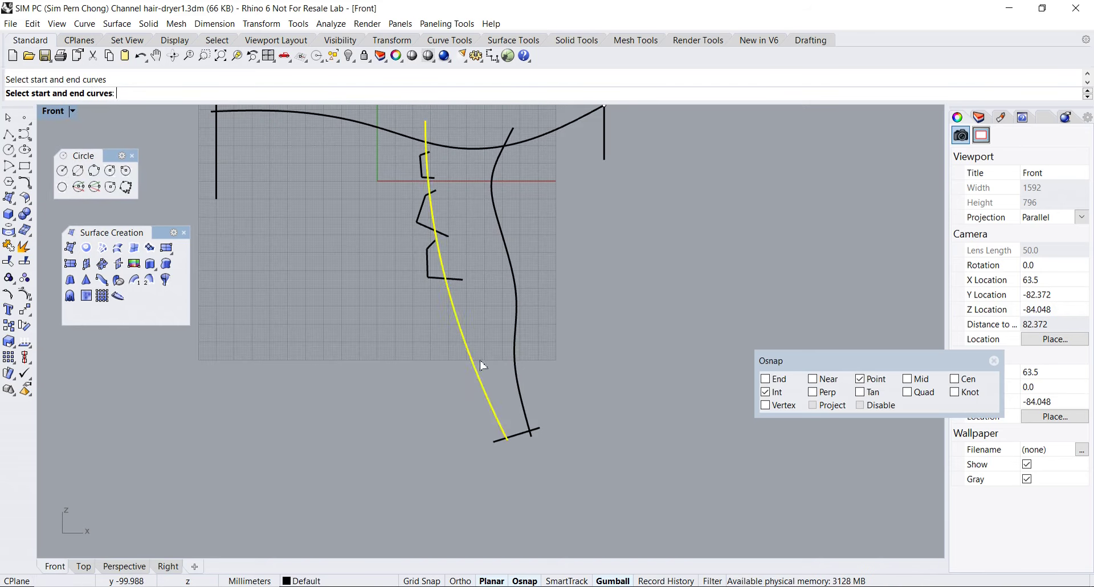
left_click(515, 360)
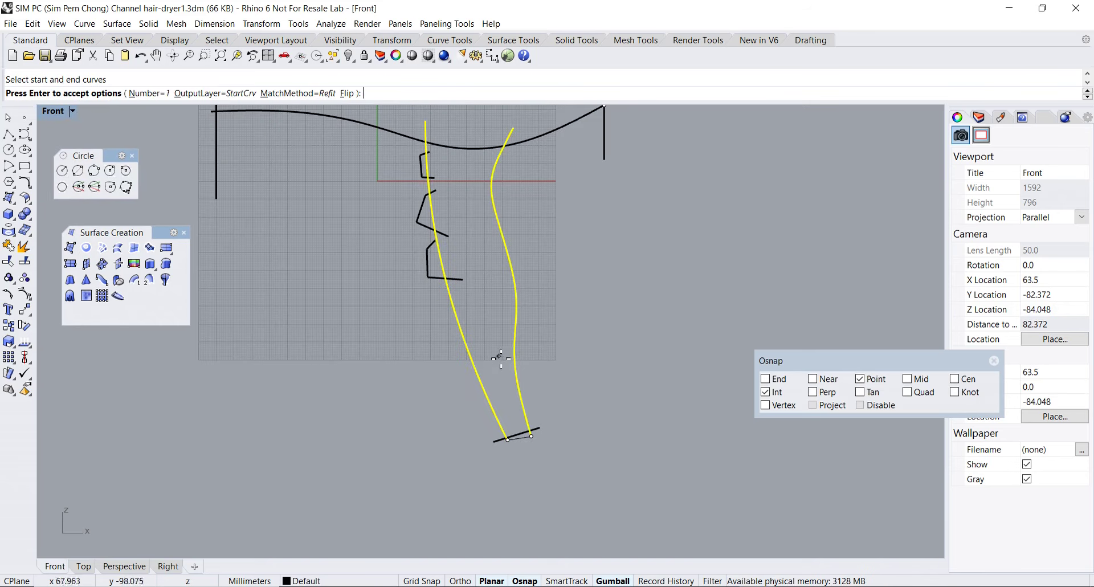
left_click(150, 94)
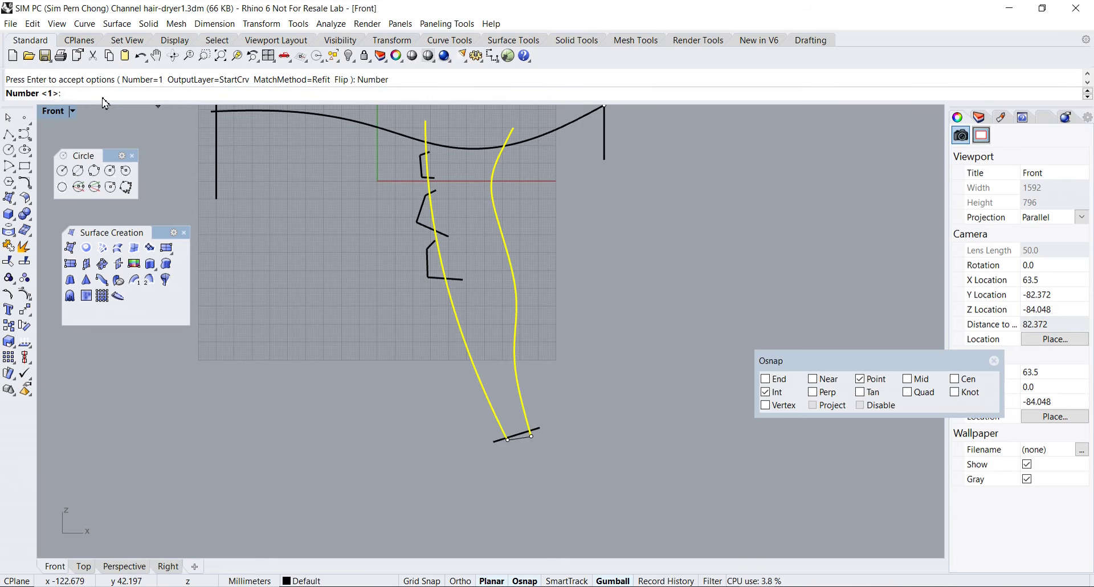
key("Return")
scroll(530, 349, "up", 3)
scroll(449, 273, "down", 2)
right_click(557, 336)
Draw a line perpendicular to the middle in-between curve, from its intersection with the slanted base line to beyond the rear handle curve
right_click_drag(541, 392, 612, 360)
scroll(535, 364, "up", 8)
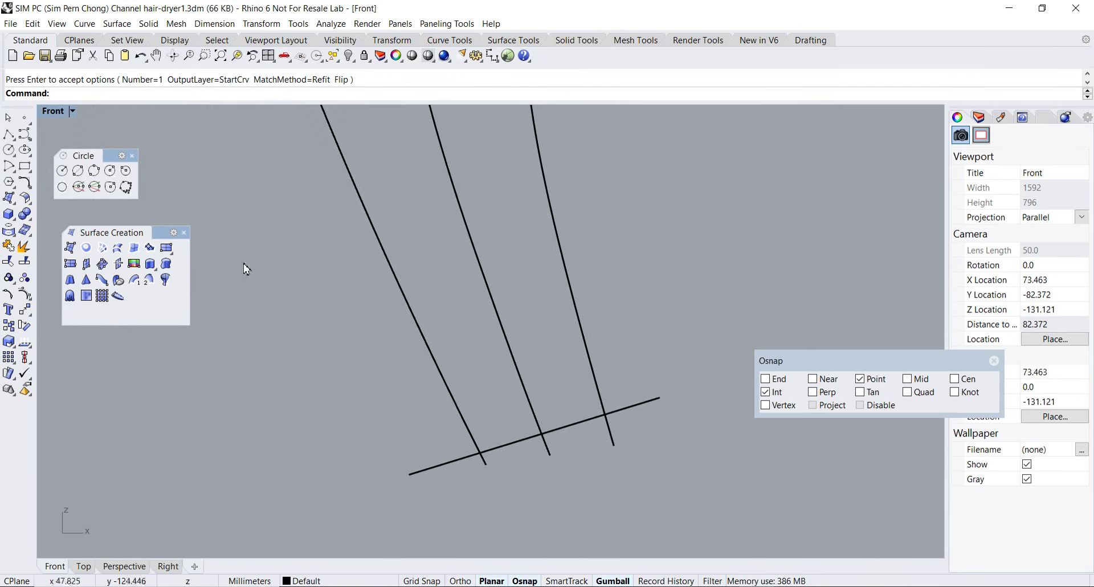
left_click(133, 156)
left_click(9, 135)
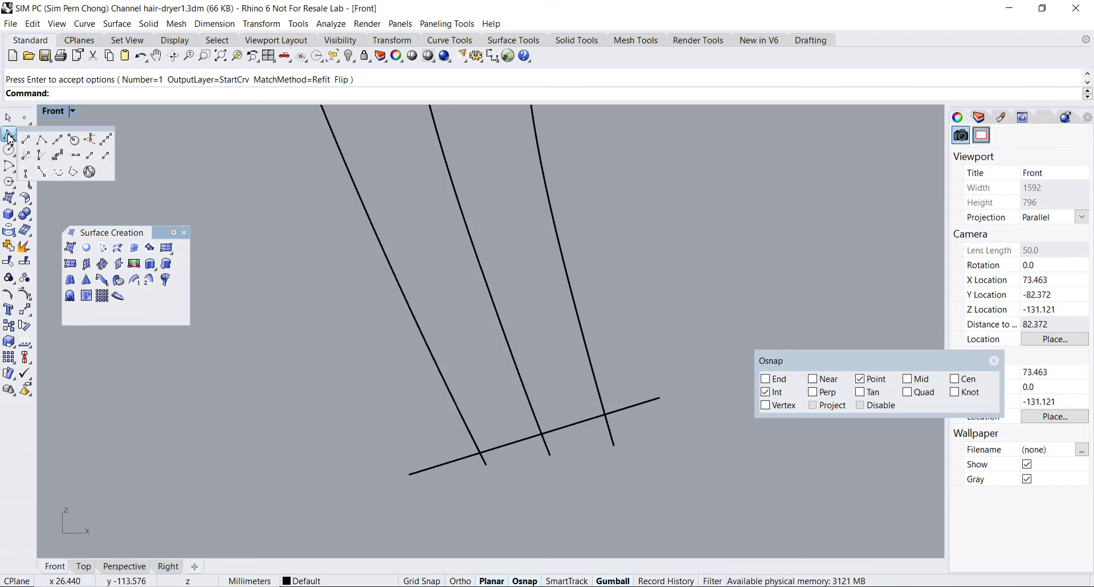
left_click_drag(50, 130, 257, 216)
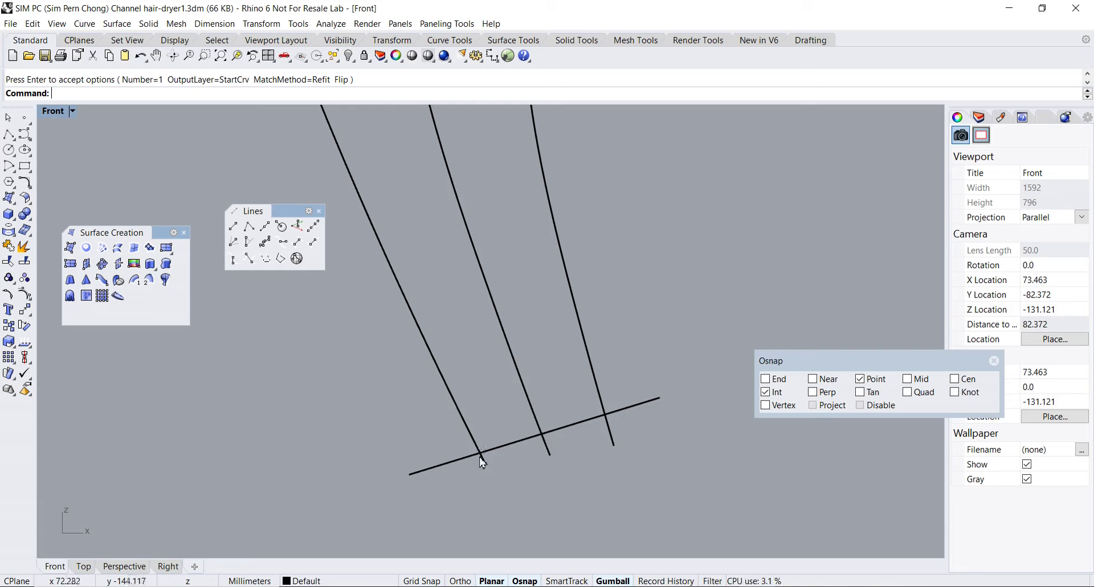
left_click(284, 246)
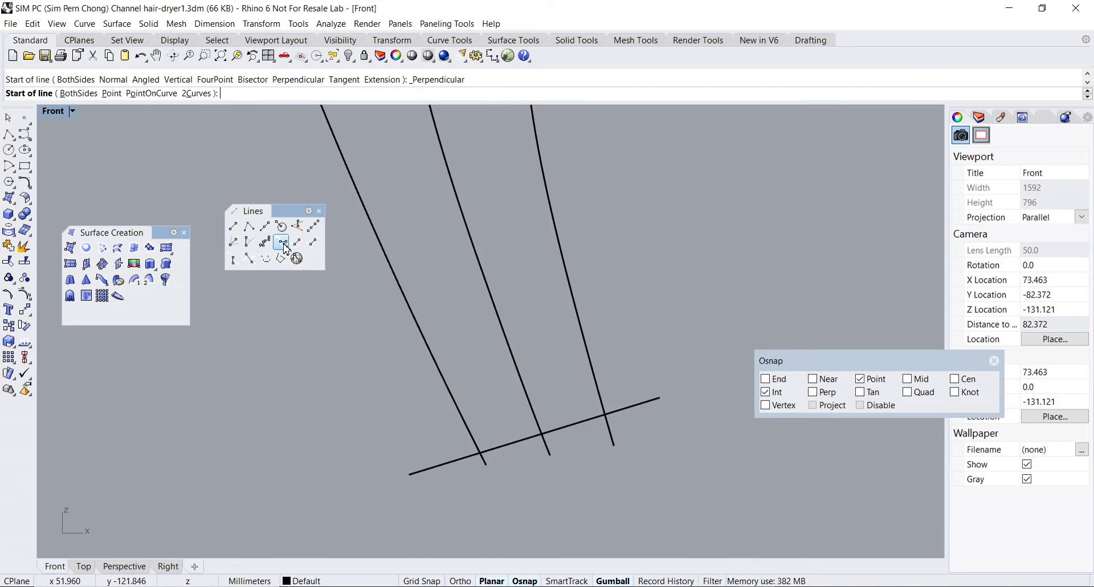
left_click(150, 94)
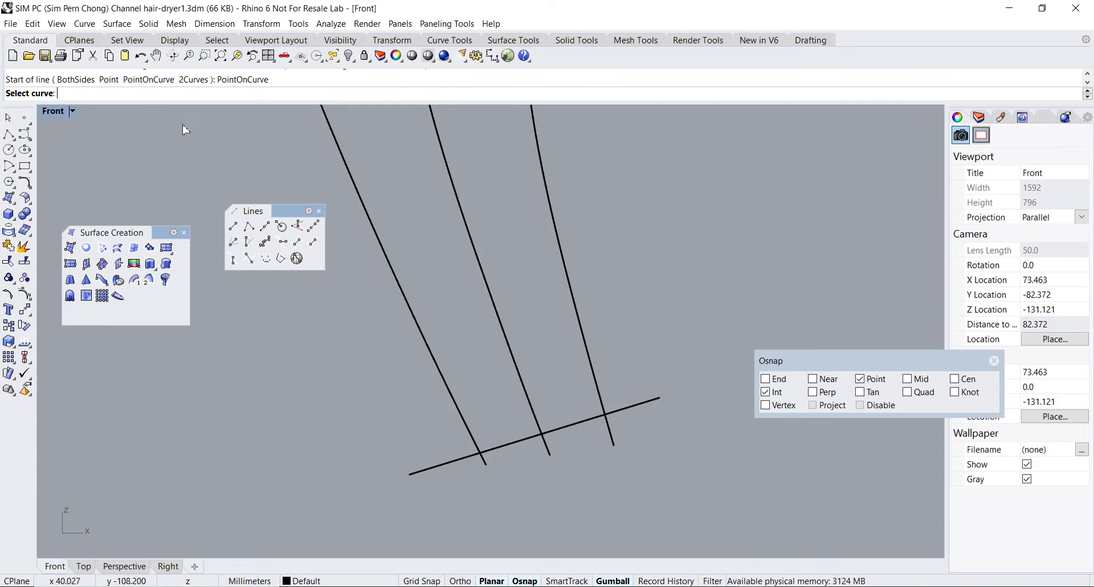
left_click(547, 444)
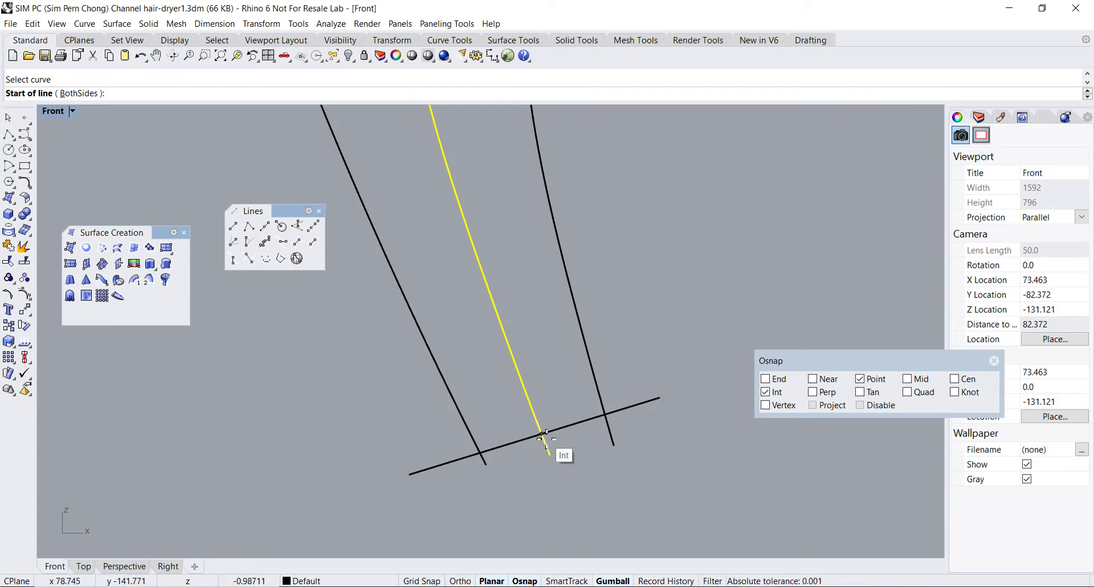
left_click(542, 434)
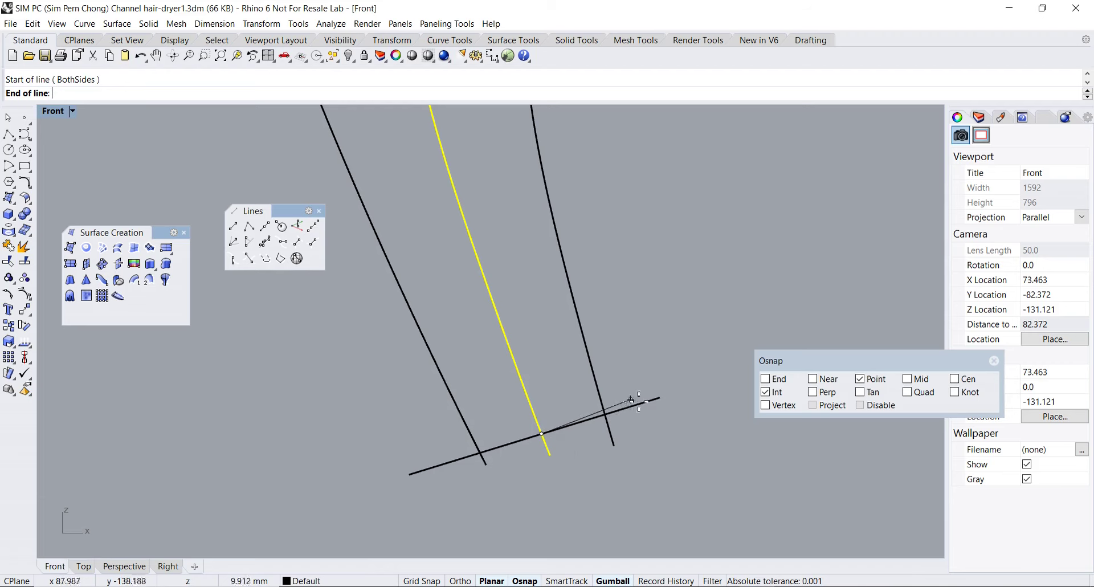
left_click(729, 361)
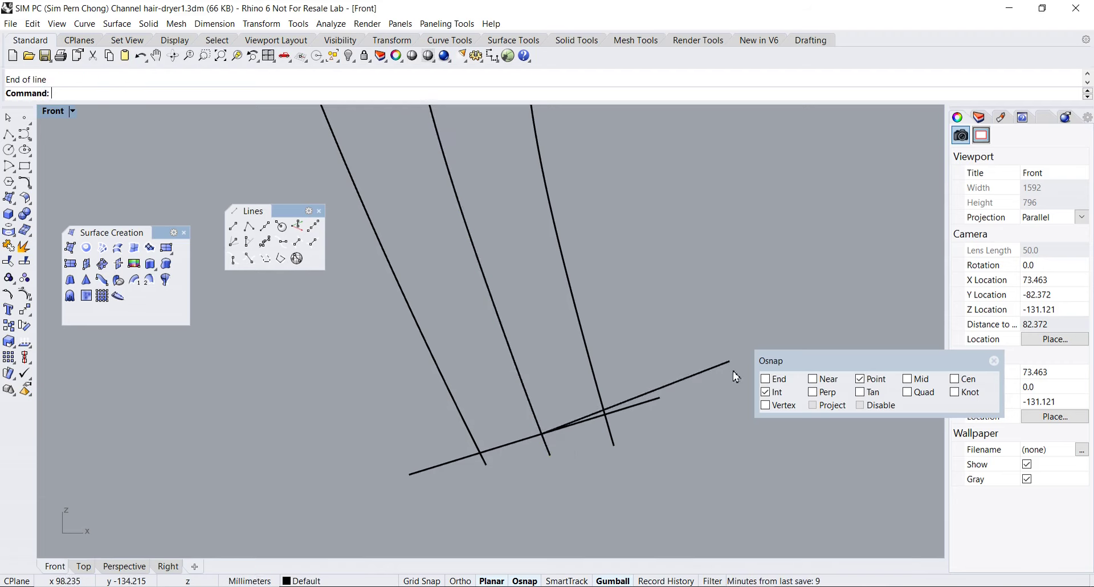
Align the gumball to the object and slide the new perpendicular line along its own direction so it spans all three handle curves
left_click(715, 372)
right_click(621, 581)
left_click(681, 482)
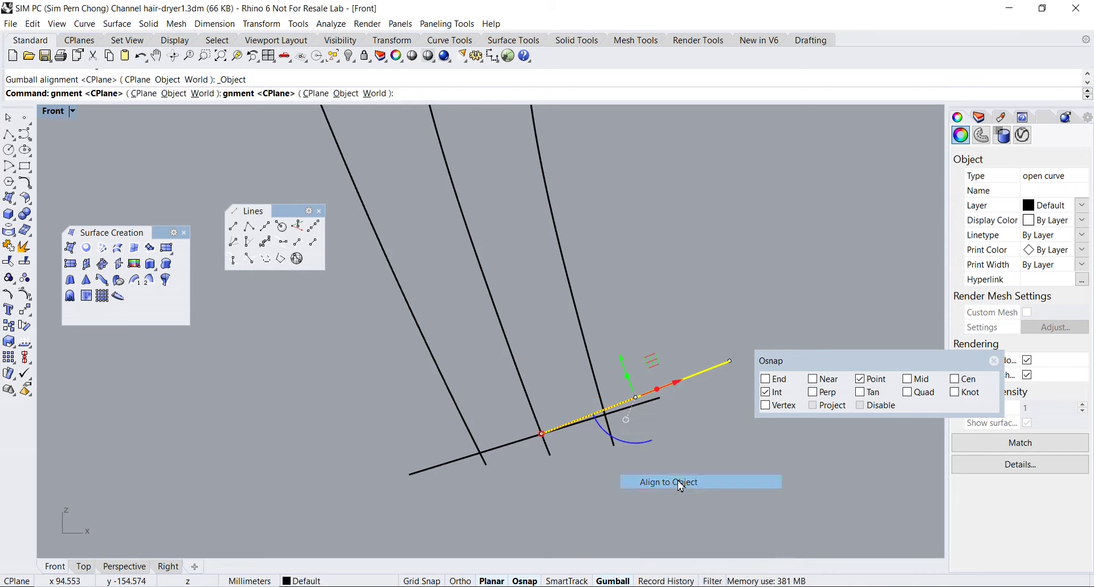
left_click_drag(674, 383, 576, 416)
left_click(587, 471)
scroll(586, 471, "up", 3)
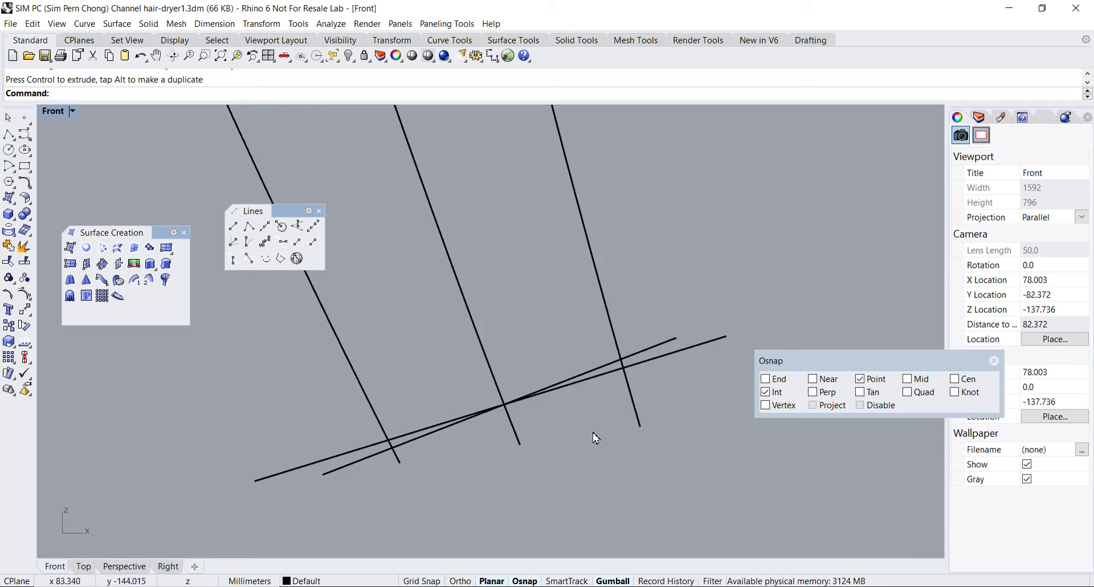
Compare the perpendicular line with the original slanted base line, and delete the original one
left_click(613, 366)
scroll(495, 422, "up", 4)
scroll(495, 423, "down", 4)
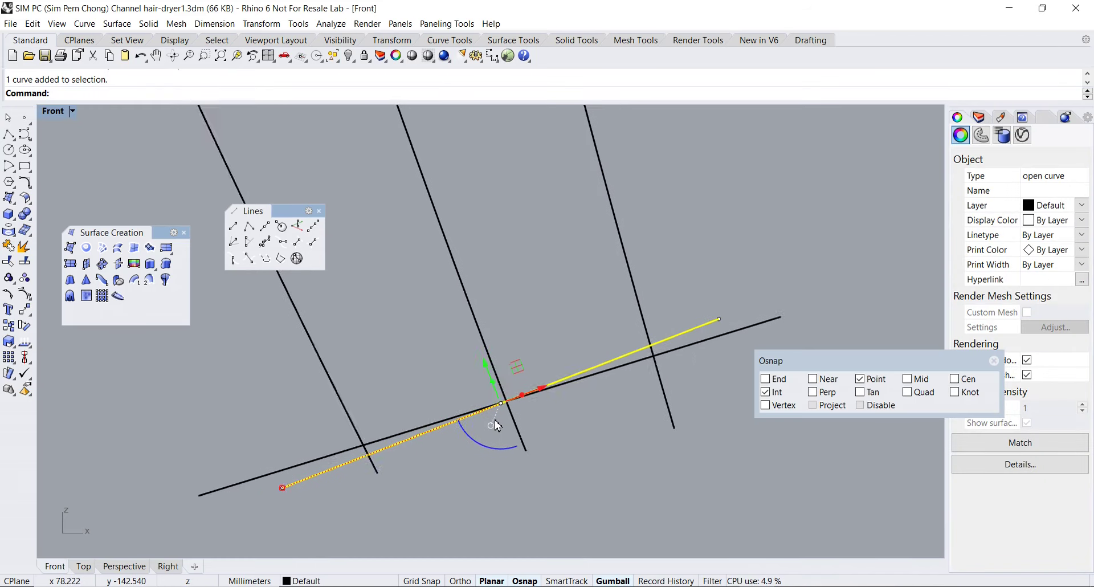
right_click_drag(574, 433, 611, 342)
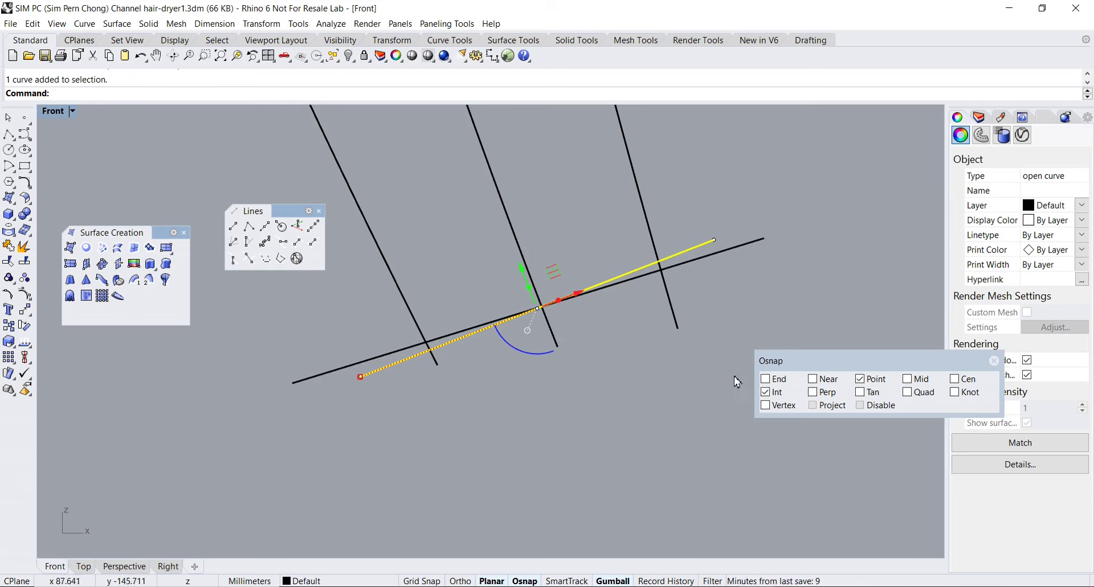
left_click(746, 312)
left_click(705, 262)
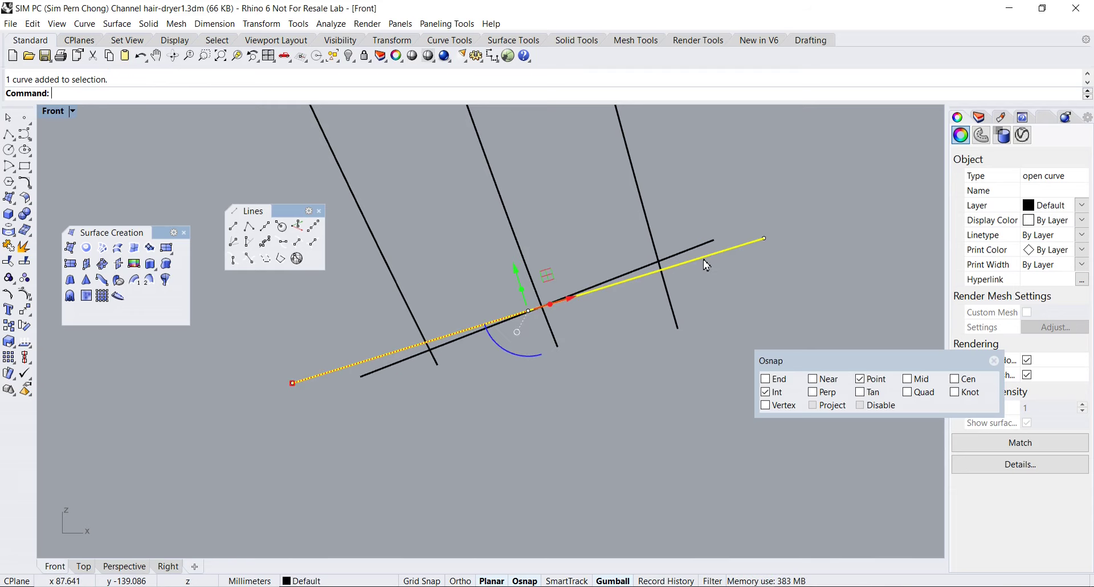
key("Delete")
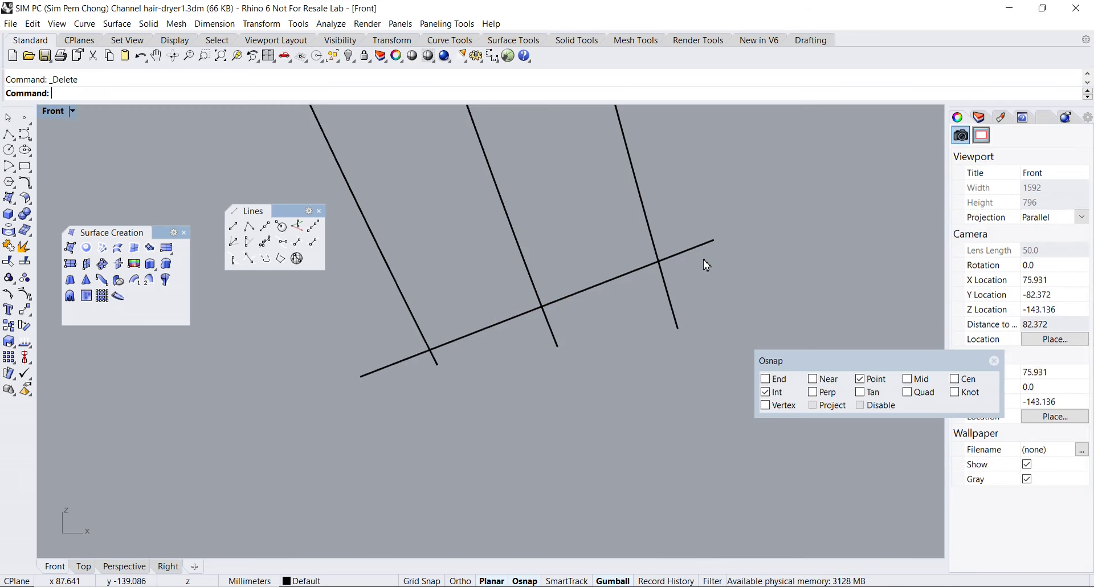
Replace the maximized Front view with a maximized Perspective view focused on the lower end of the handle
scroll(579, 273, "down", 8)
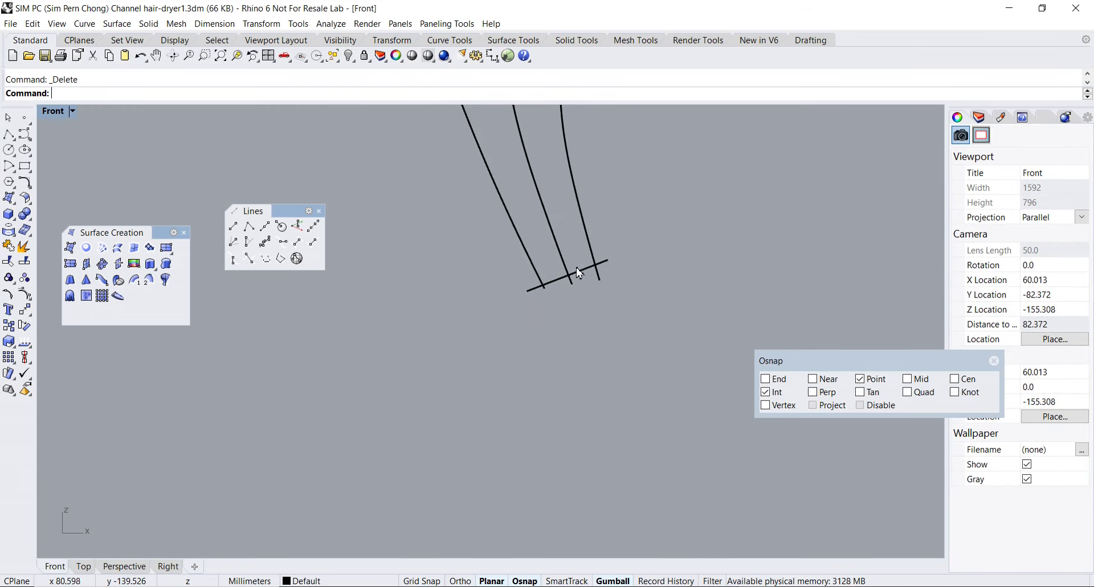
double_click(51, 113)
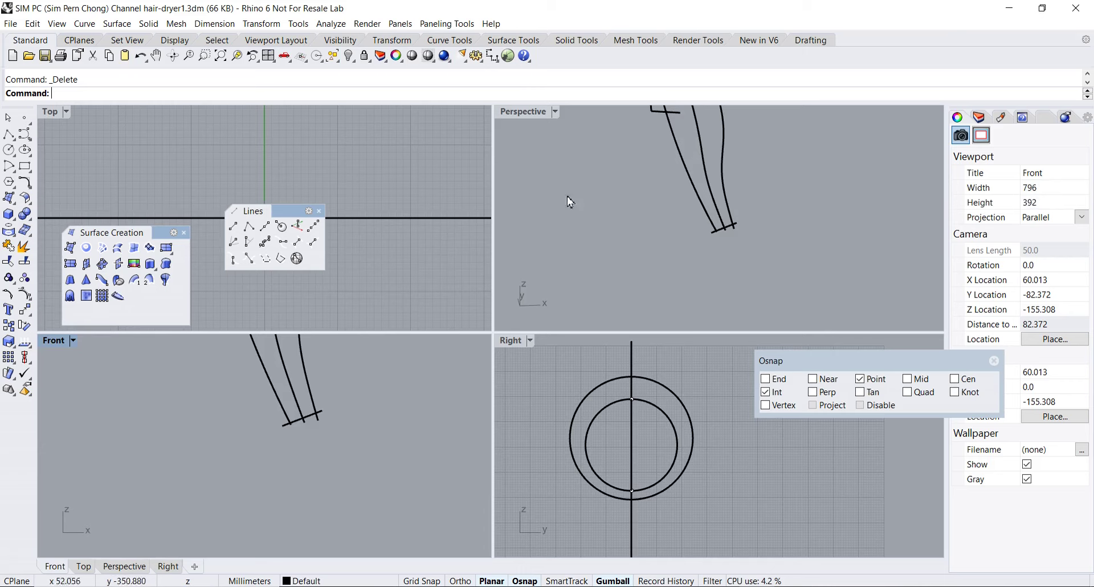
double_click(523, 112)
right_click_drag(525, 152, 652, 398)
scroll(636, 390, "up", 4)
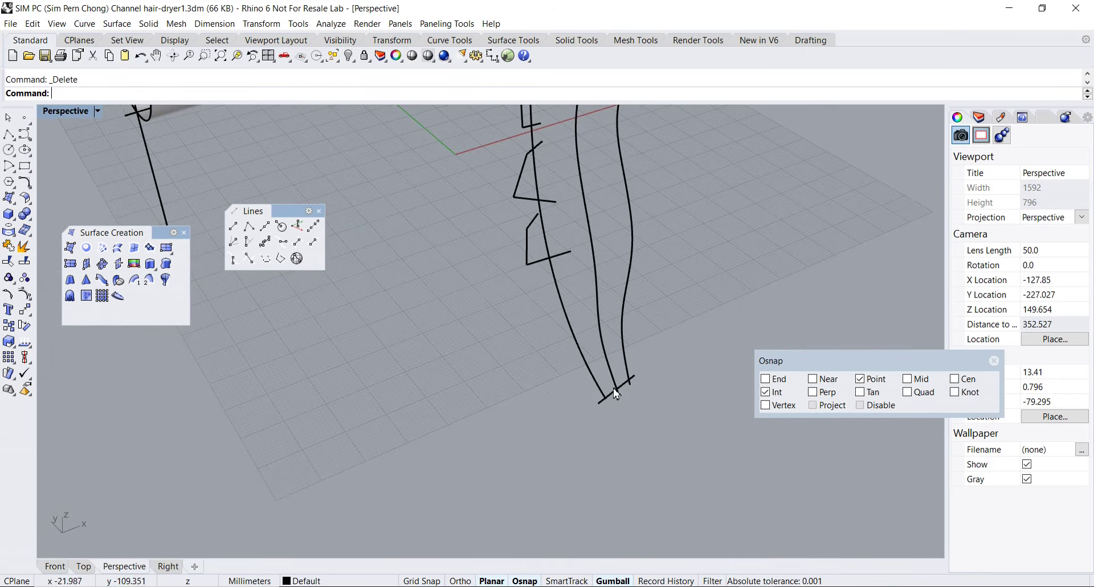
scroll(616, 393, "up", 10)
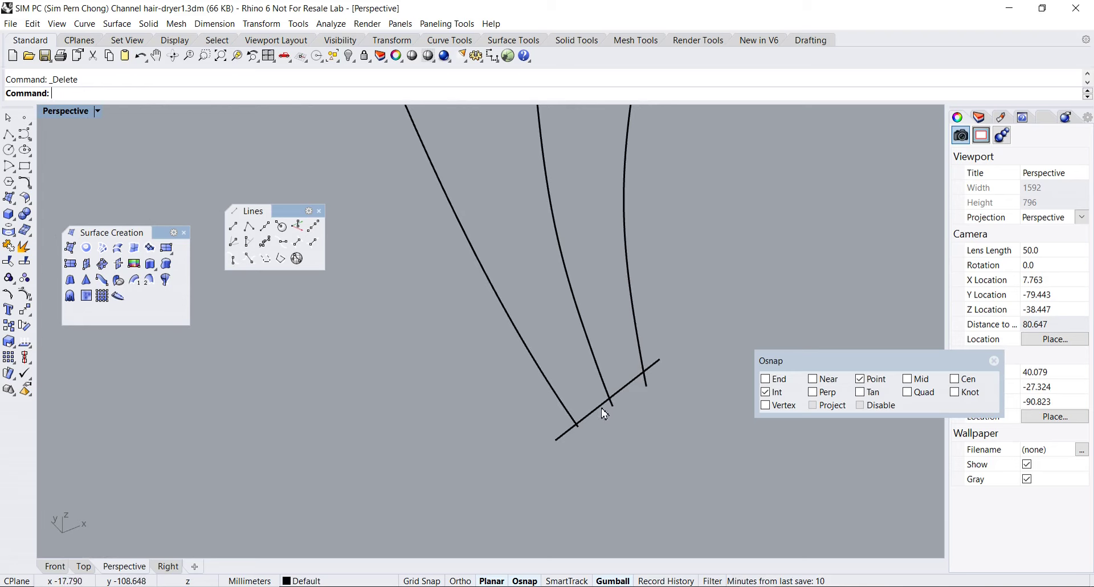
Draw a circle by diameter between the points where the base line crosses the front and rear handle curves
left_click(13, 153)
left_click_drag(25, 144, 112, 144)
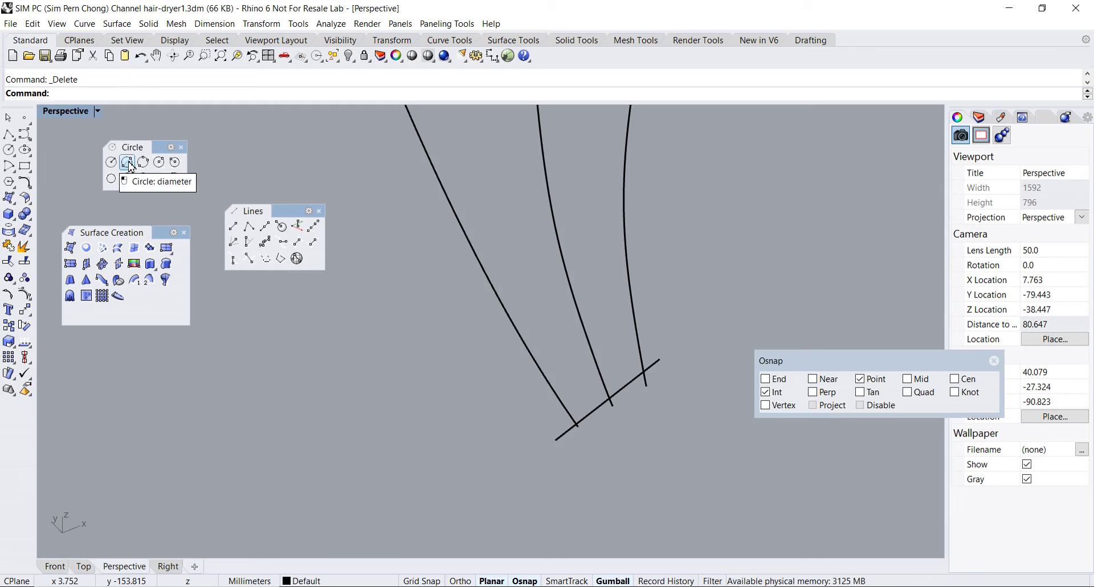
left_click(127, 162)
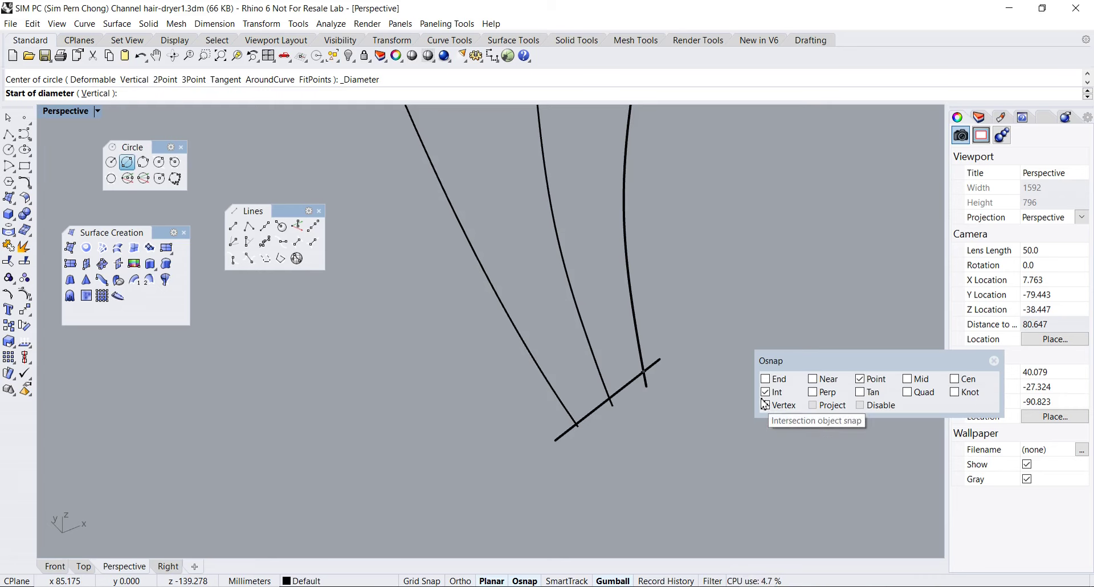
left_click(579, 422)
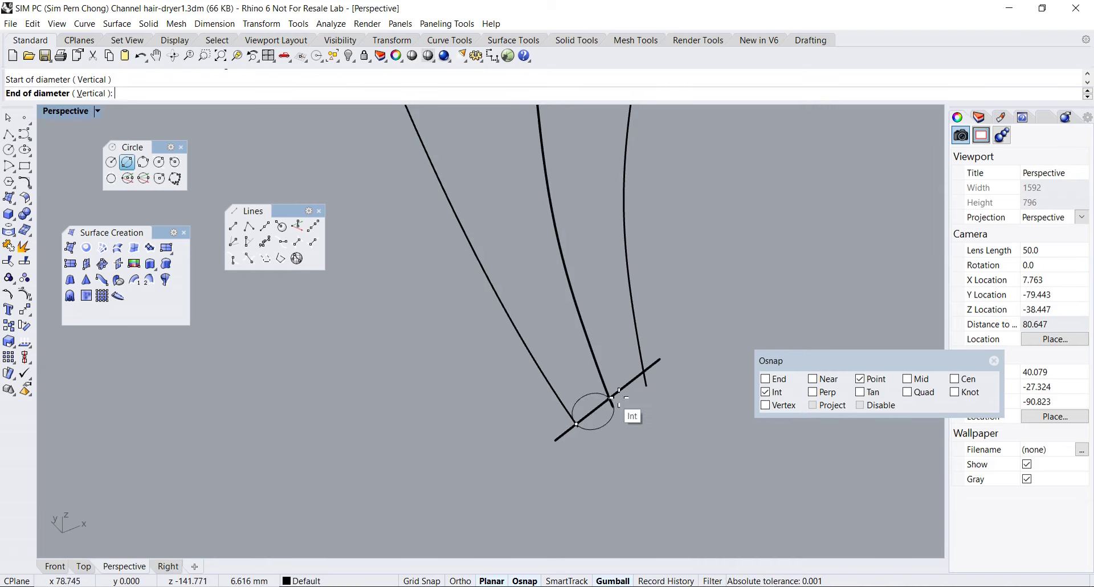
left_click(644, 371)
Rebuild the circle at the handle's base with a point count of 8 and degree 5, deleting the input, and clear the selection
right_click_drag(700, 442, 648, 443)
scroll(667, 456, "down", 12)
right_click_drag(733, 488, 609, 416)
scroll(633, 464, "down", 12)
mouse_move(623, 419)
right_mouse_down()
mouse_move(523, 406)
mouse_move(617, 395)
mouse_move(638, 411)
mouse_move(616, 430)
right_mouse_up()
scroll(644, 413, "up", 6)
right_click_drag(617, 430, 629, 427)
scroll(627, 430, "up", 6)
left_click(593, 455)
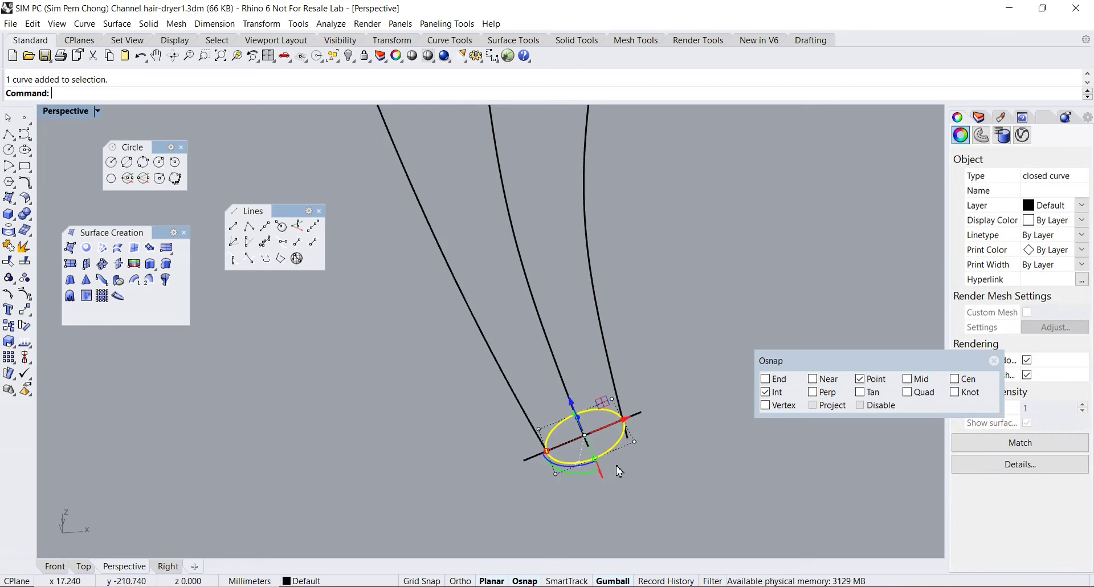
type("Reb")
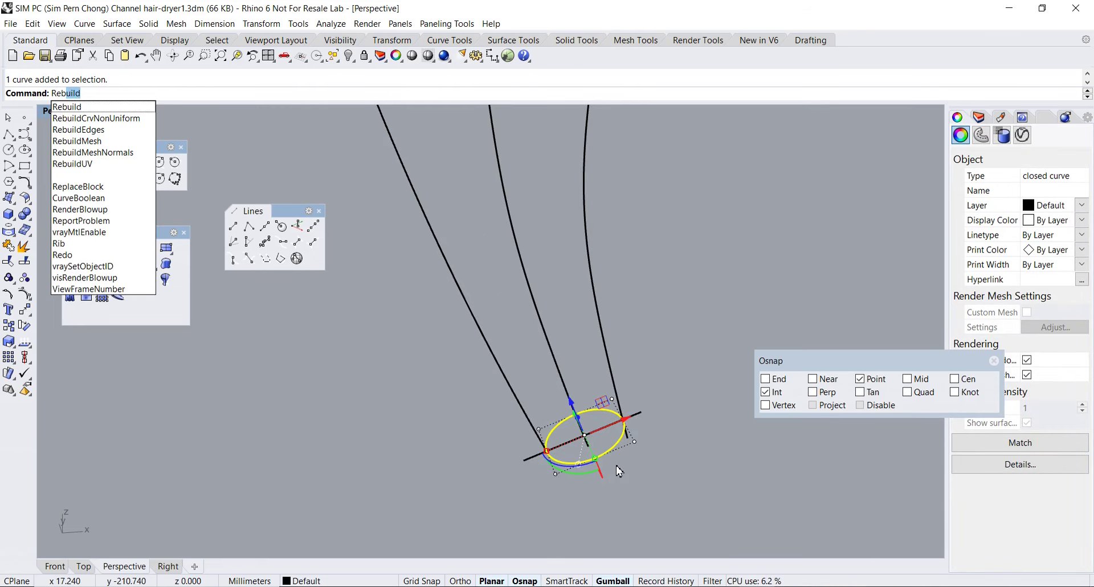
key("Return")
left_click(848, 221)
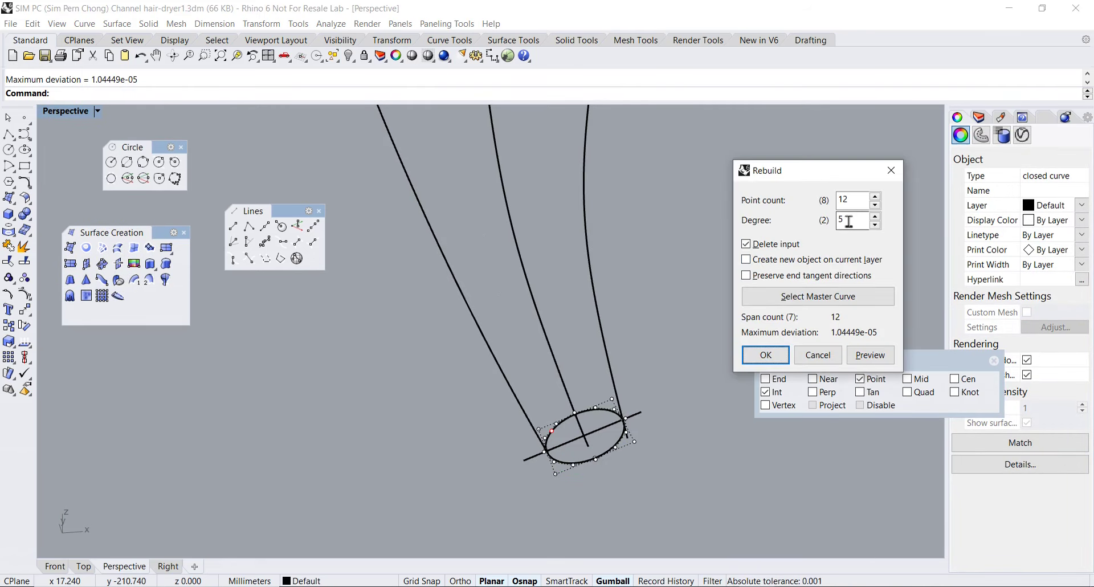
left_click_drag(851, 204, 834, 201)
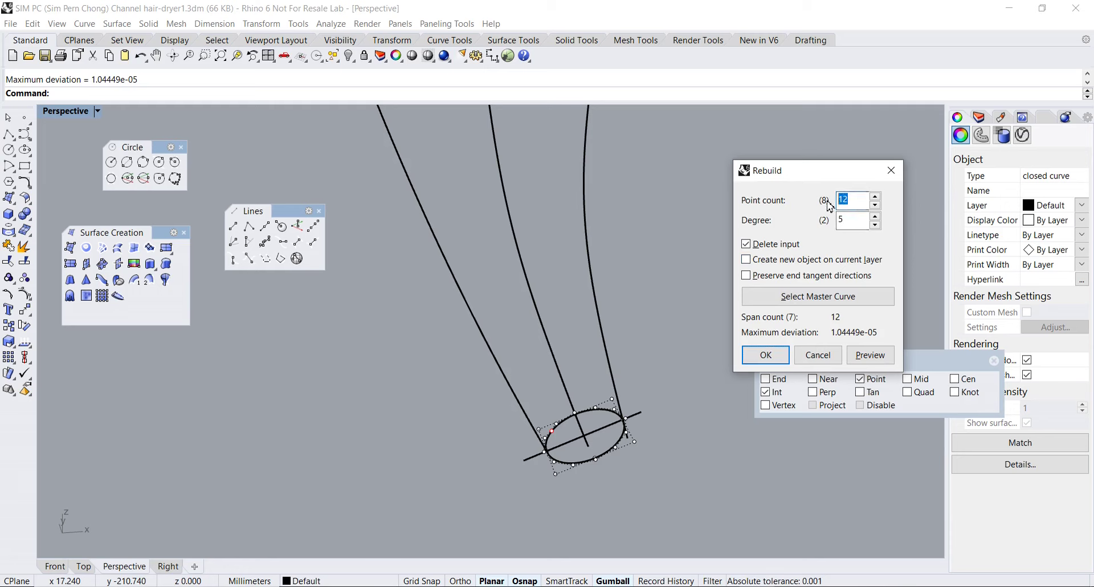
type("8")
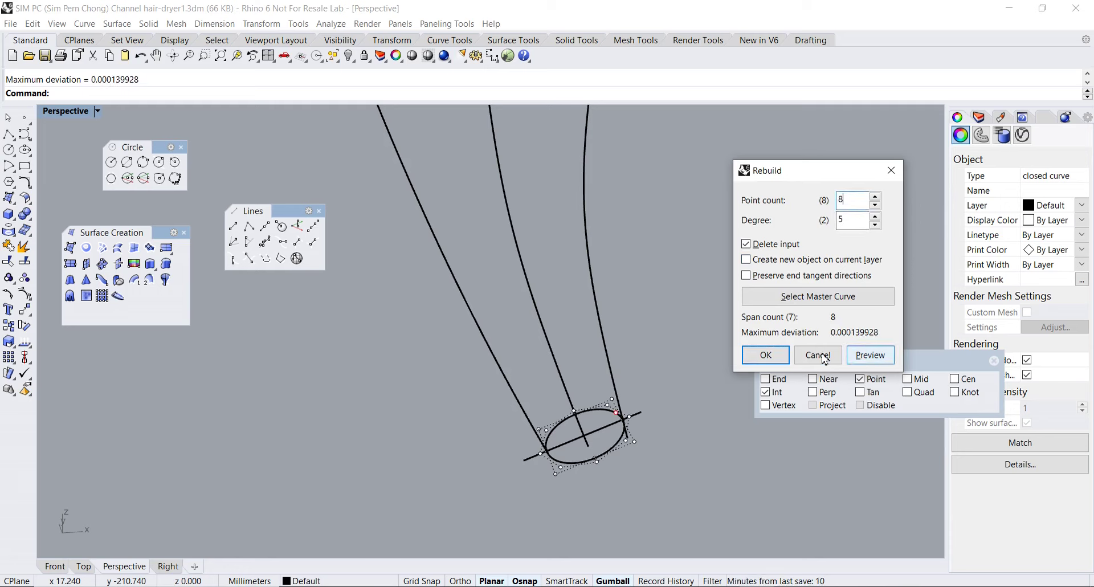
left_click(762, 355)
scroll(686, 343, "down", 2)
left_click(686, 343)
Create the handle surface with Sweep2, using the front and rear handle curves as rails and the base circle as cross section
right_click_drag(686, 343, 622, 391)
scroll(653, 331, "down", 7)
scroll(641, 378, "down", 7)
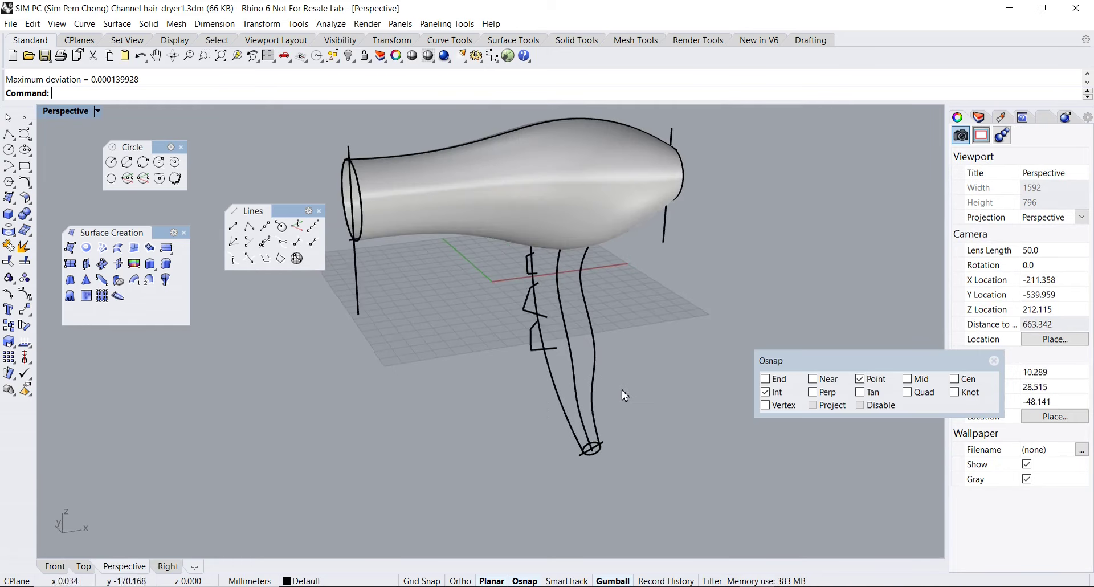
left_click(149, 281)
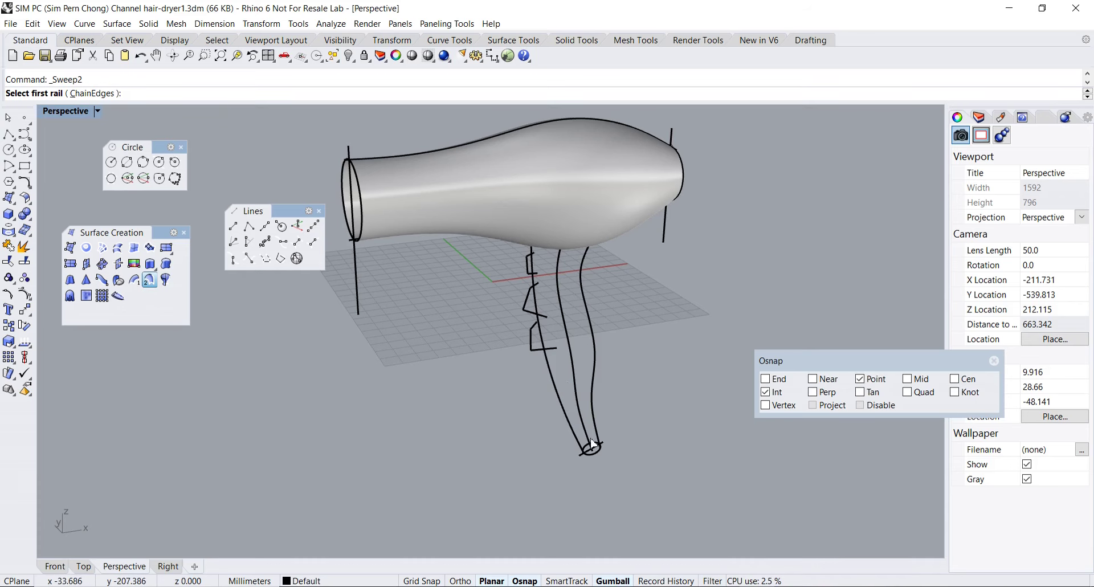
scroll(593, 444, "up", 4)
left_click(560, 428)
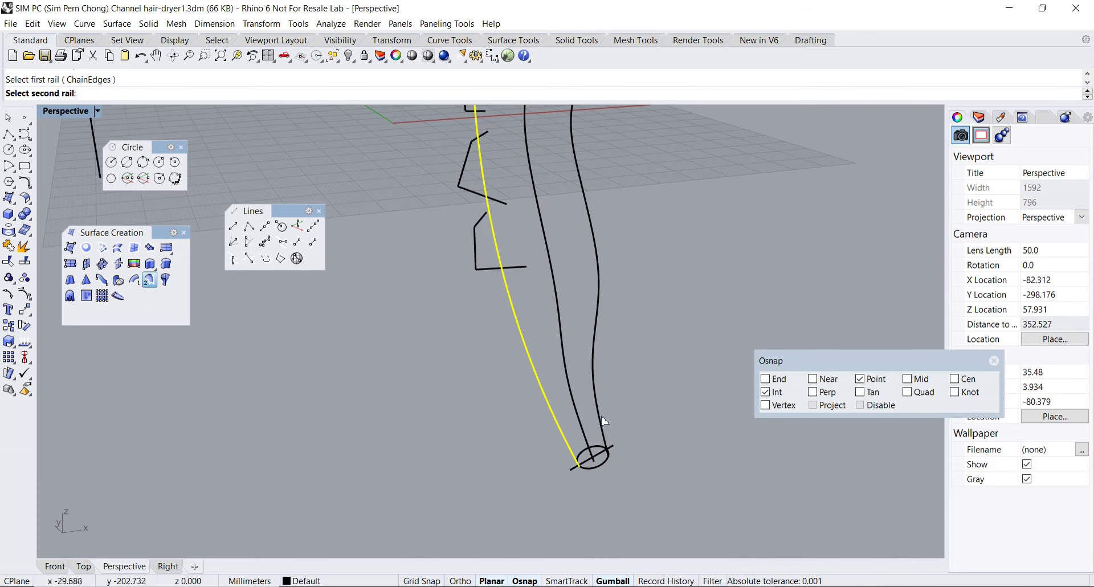
left_click(602, 419)
scroll(595, 464, "up", 4)
left_click(593, 459)
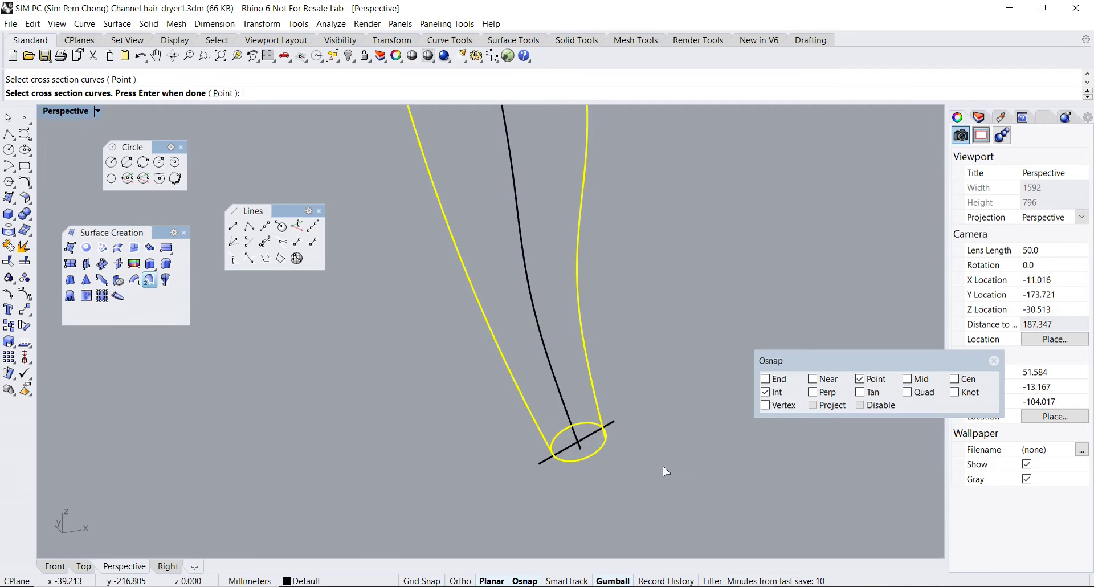
key("Return")
key("Return")
scroll(471, 327, "down", 5)
right_click_drag(470, 327, 447, 304)
left_click(784, 438)
Examine the junction between the swept handle surface and the dryer body from the side and underneath, and close the surface creation toolset
right_click_drag(557, 384, 579, 244)
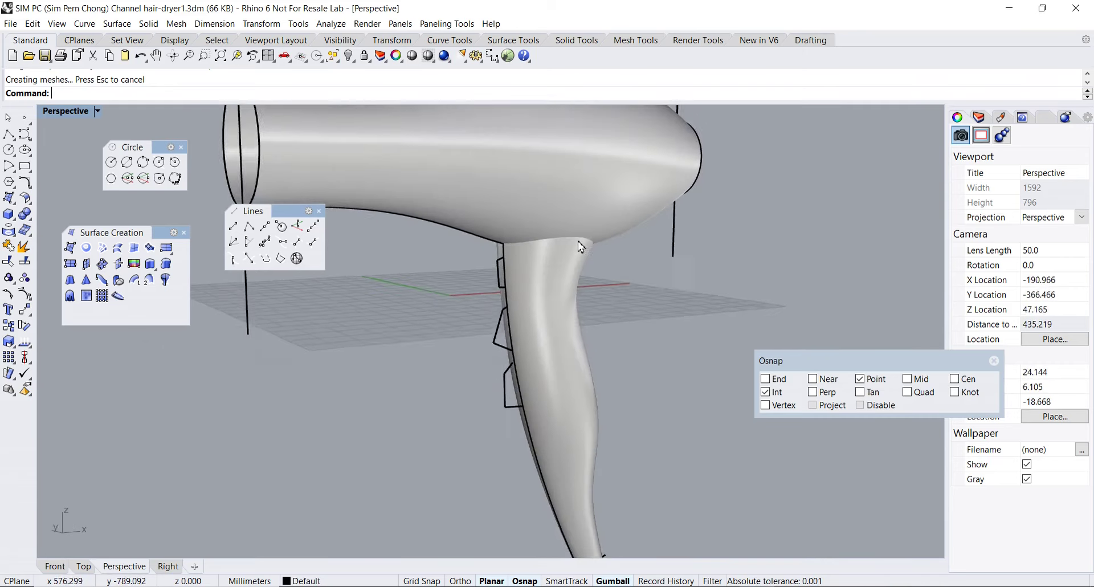
scroll(535, 249, "up", 10)
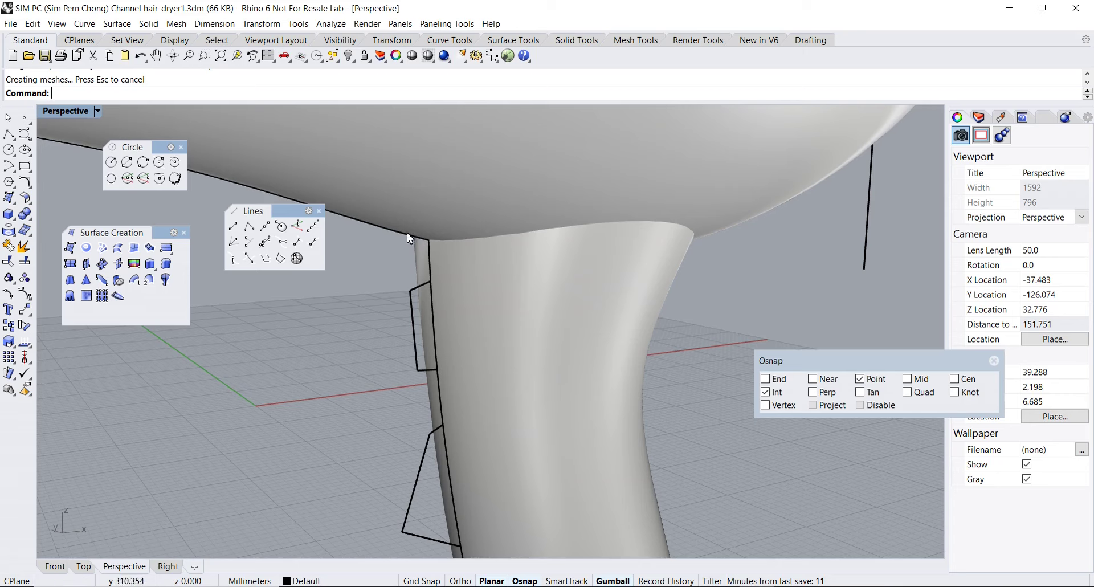
right_click_drag(632, 303, 590, 298)
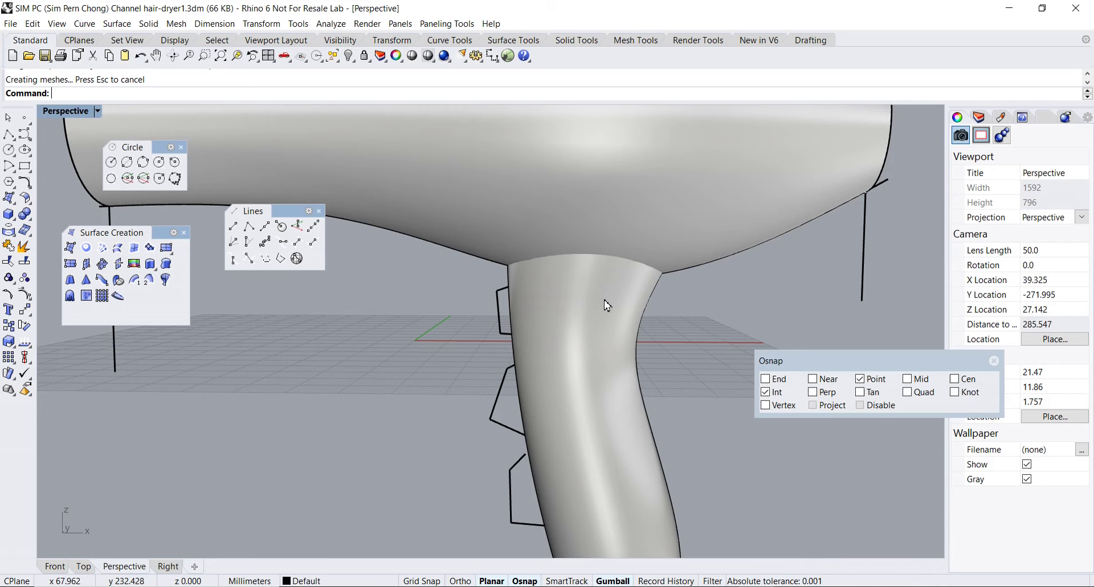
right_click_drag(517, 293, 581, 188)
right_click_drag(593, 353, 441, 271)
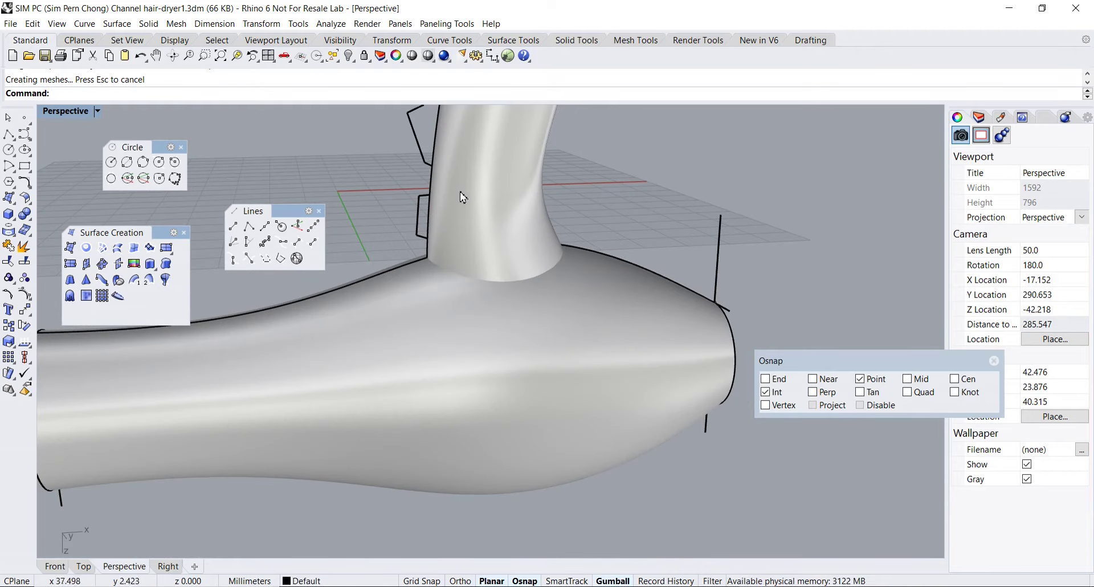
left_click(184, 233)
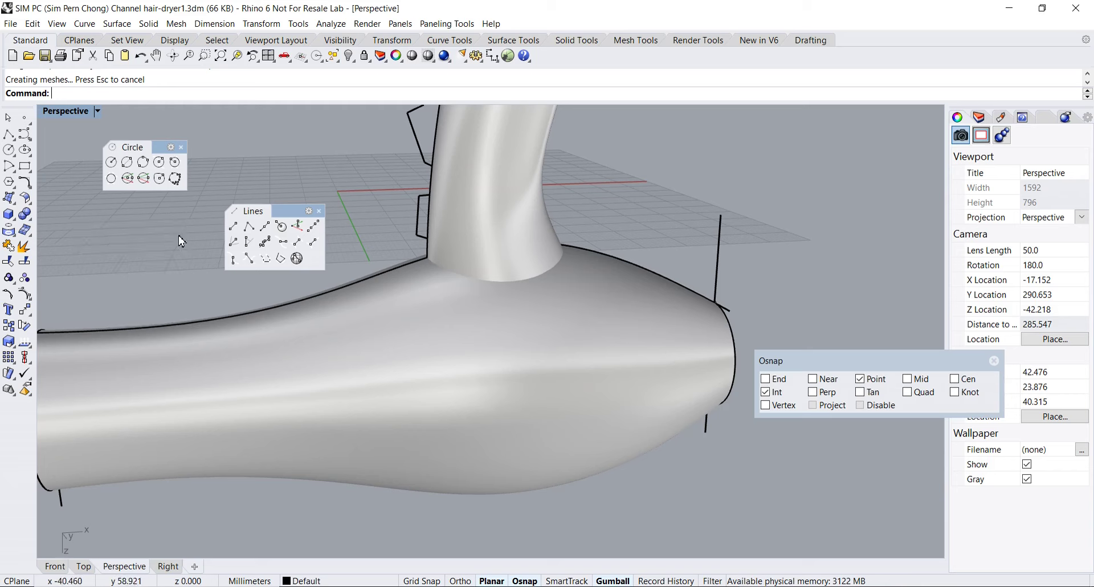
Create the intersection curve between the swept handle surface and the dryer body surface
left_click(12, 235)
left_click_drag(52, 231, 58, 231)
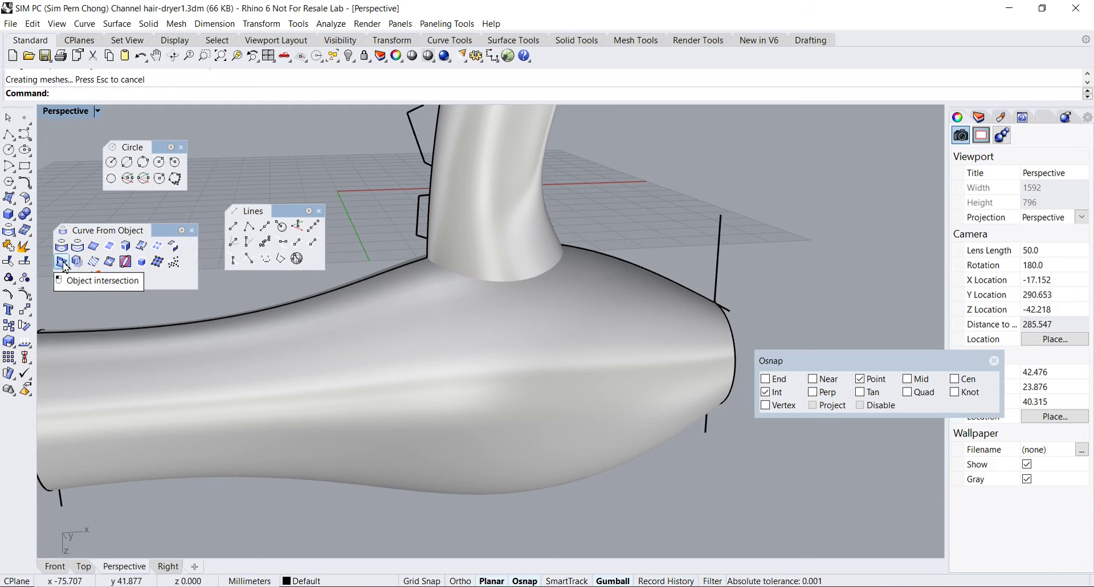
left_click(62, 262)
left_click(467, 241)
left_click(409, 345)
key("Return")
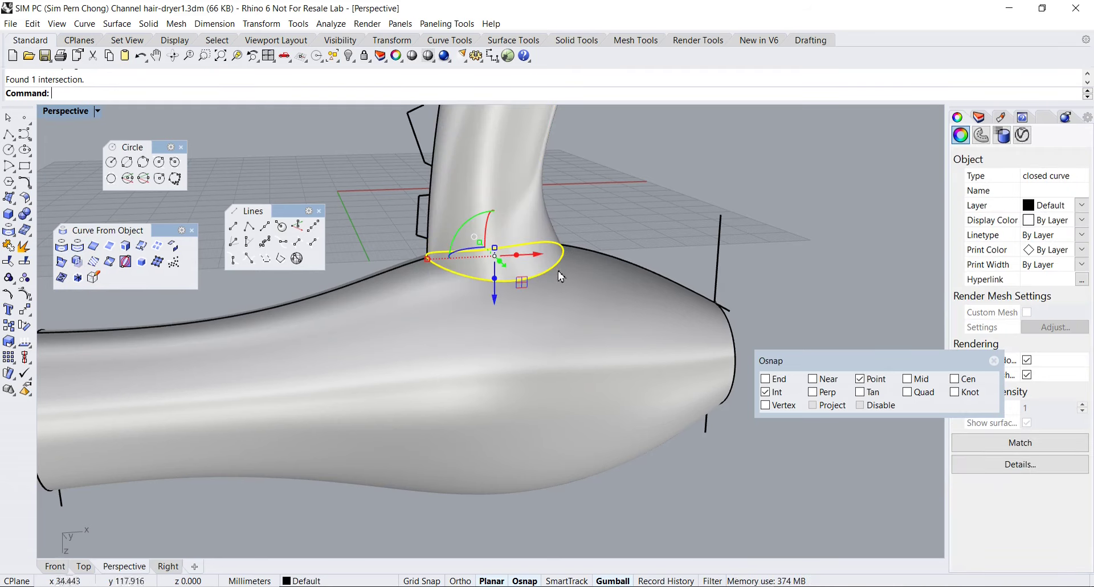
Show the intersection curve's control points and rebuild it non-uniformly with a maximum point count of 12, deleting the input
left_click(28, 295)
right_click_drag(344, 294, 288, 334)
scroll(388, 291, "up", 6)
right_click_drag(386, 292, 419, 383)
scroll(484, 376, "up", 2)
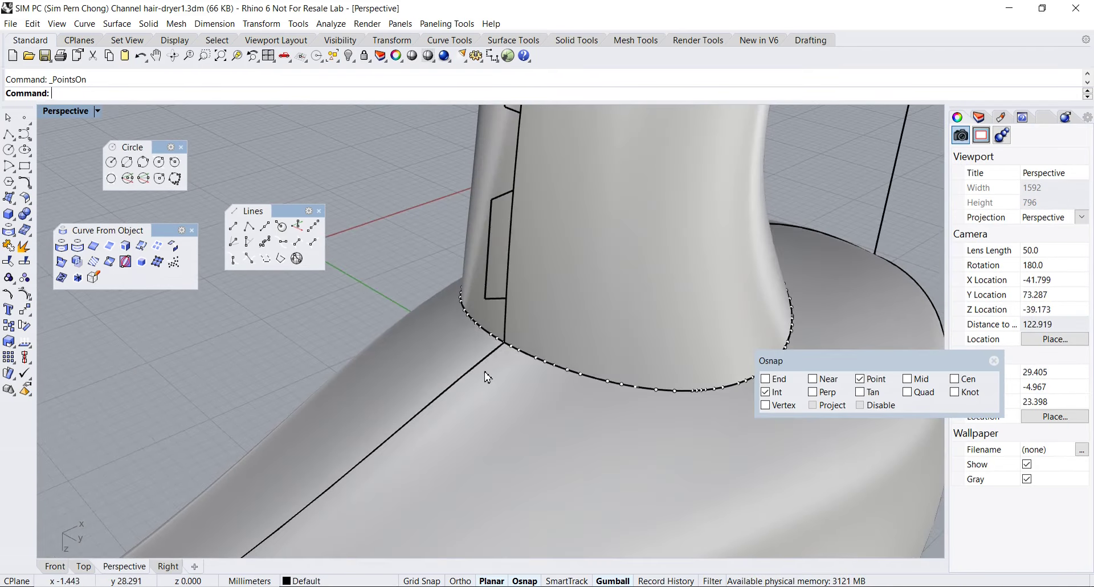
left_click(537, 362)
left_click(585, 393)
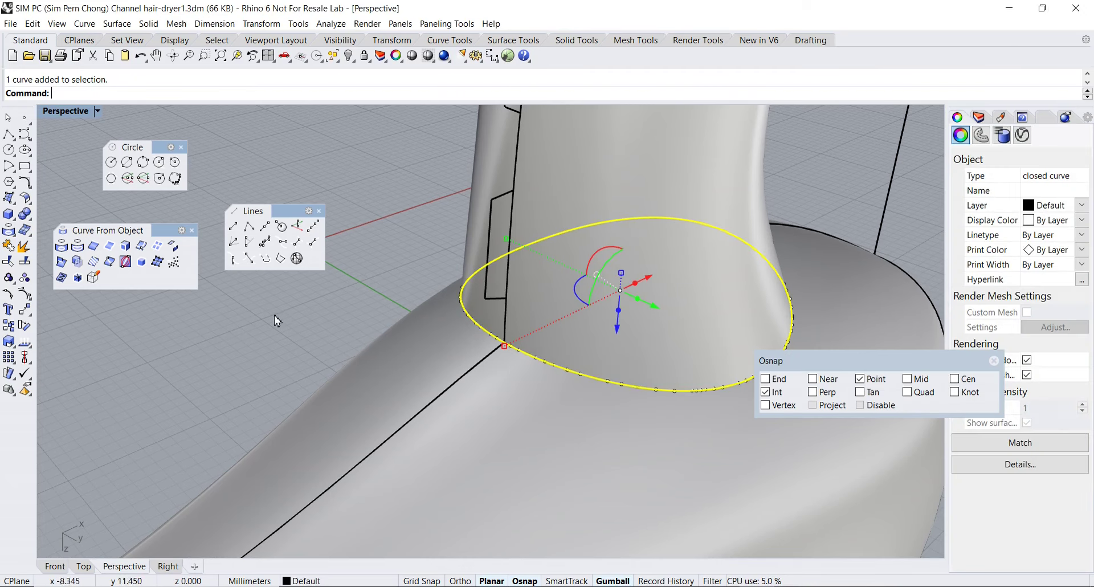
left_click(23, 184)
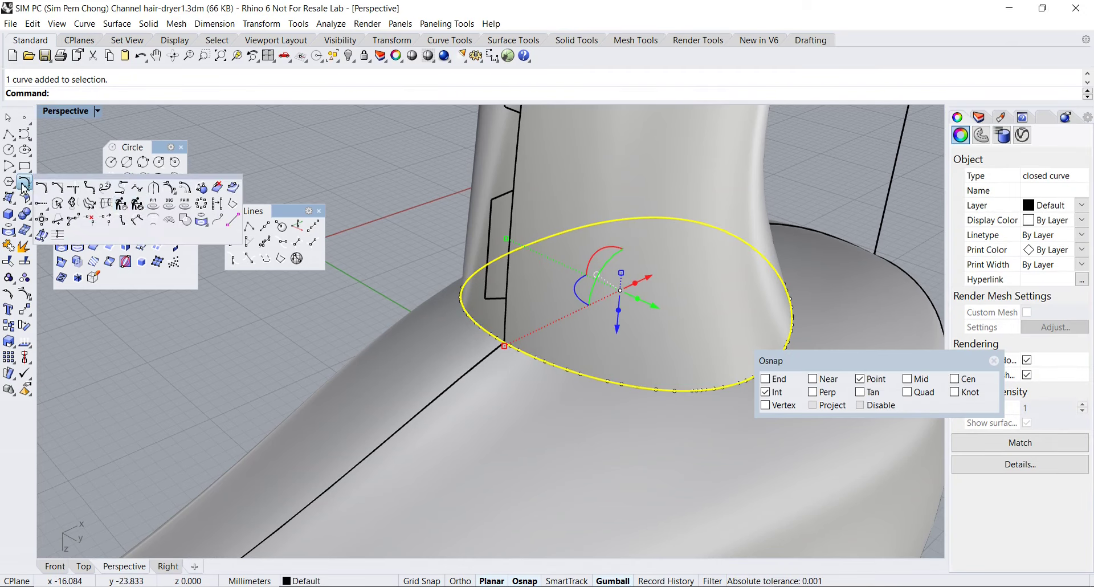
left_click(137, 204)
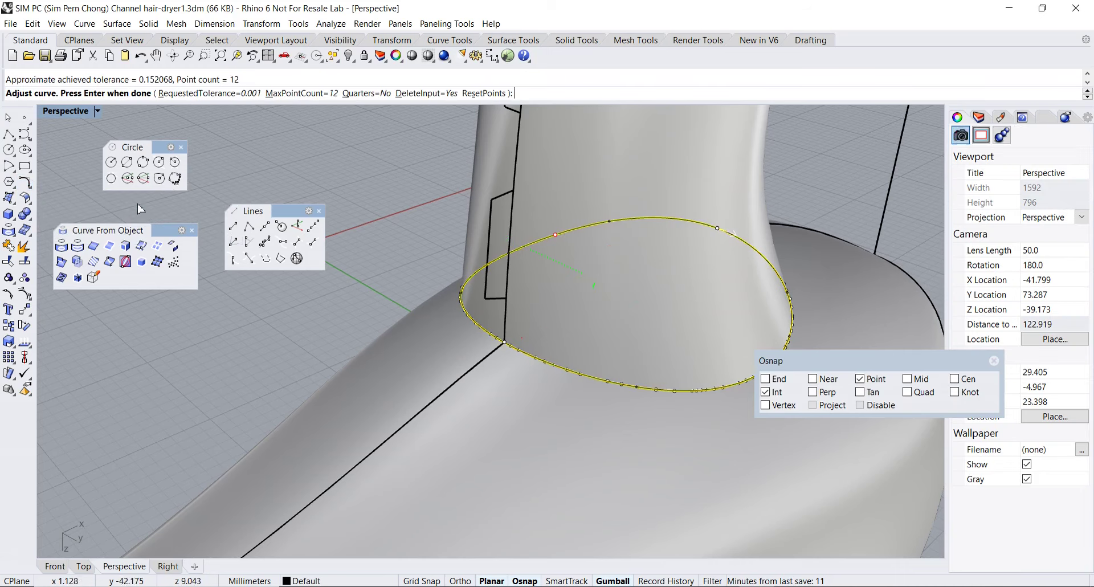
right_click(264, 332)
right_click_drag(496, 363, 578, 371)
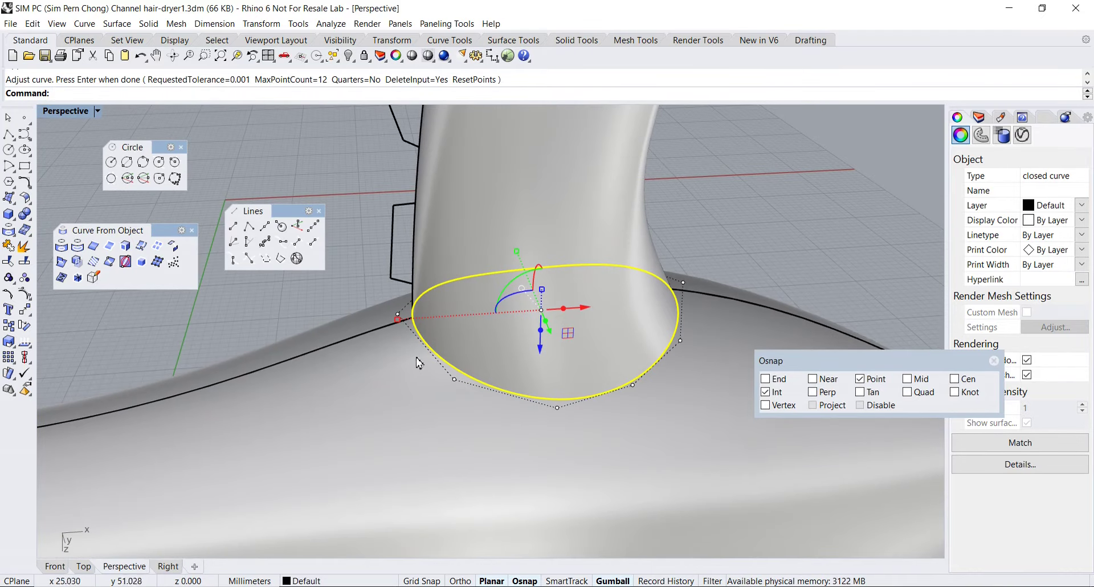
scroll(410, 338, "down", 4)
key("Escape")
Draw a circle around the intersection curve, centred where it meets the nozzle-side handle curve, about 9.2 mm in diameter
right_click_drag(426, 353, 408, 328)
scroll(454, 335, "up", 4)
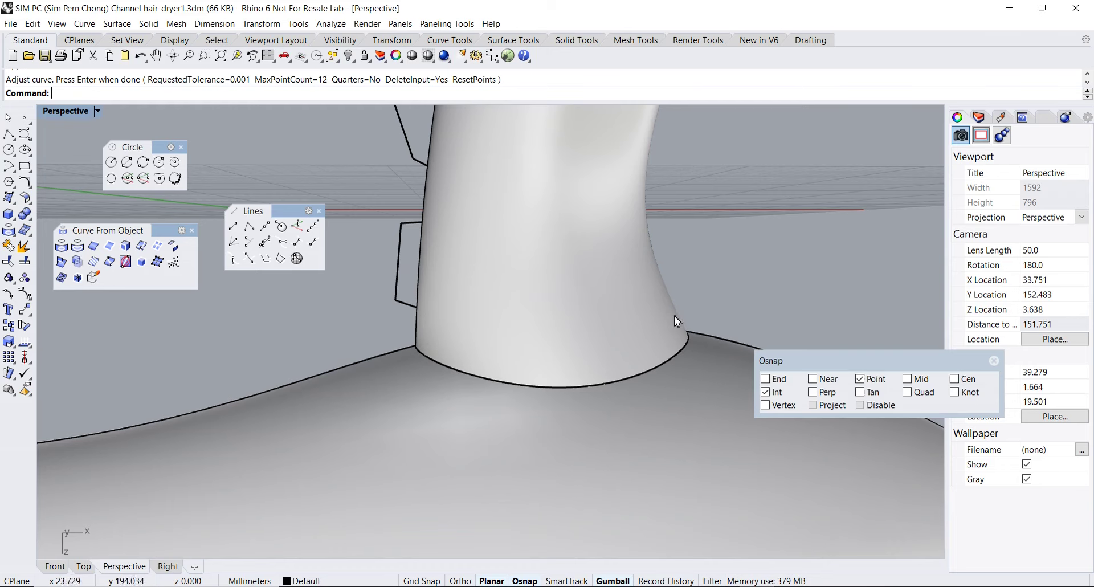
right_click_drag(471, 365, 437, 364)
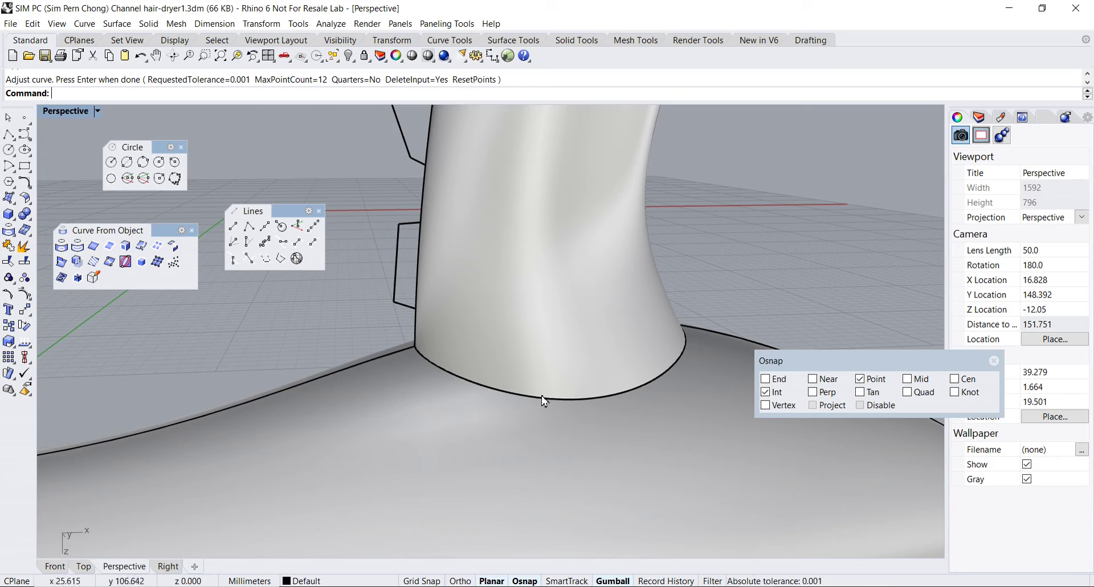
left_click(10, 151)
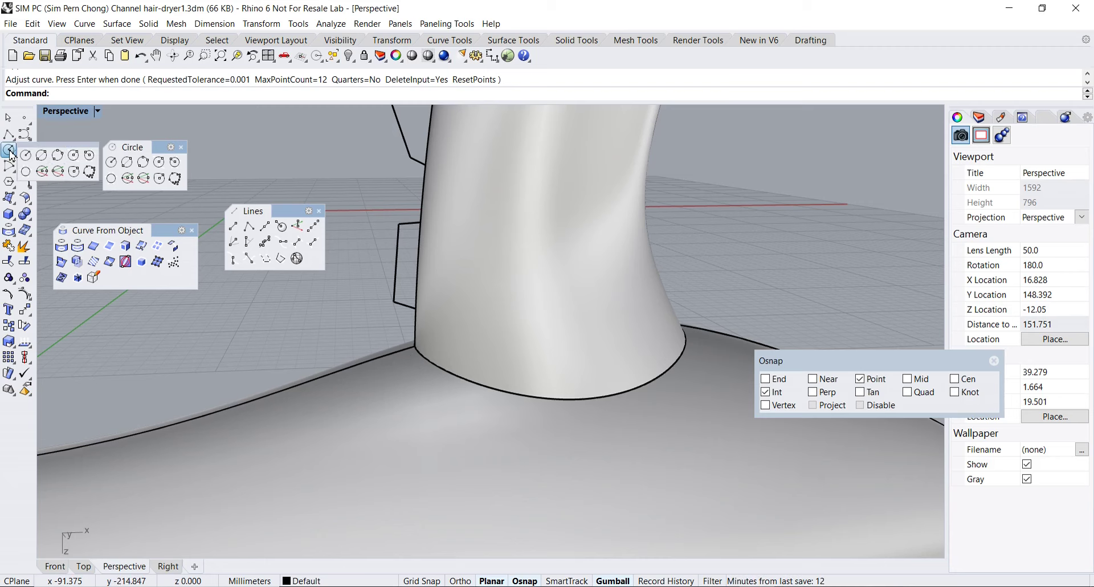
left_click(66, 170)
left_click(467, 384)
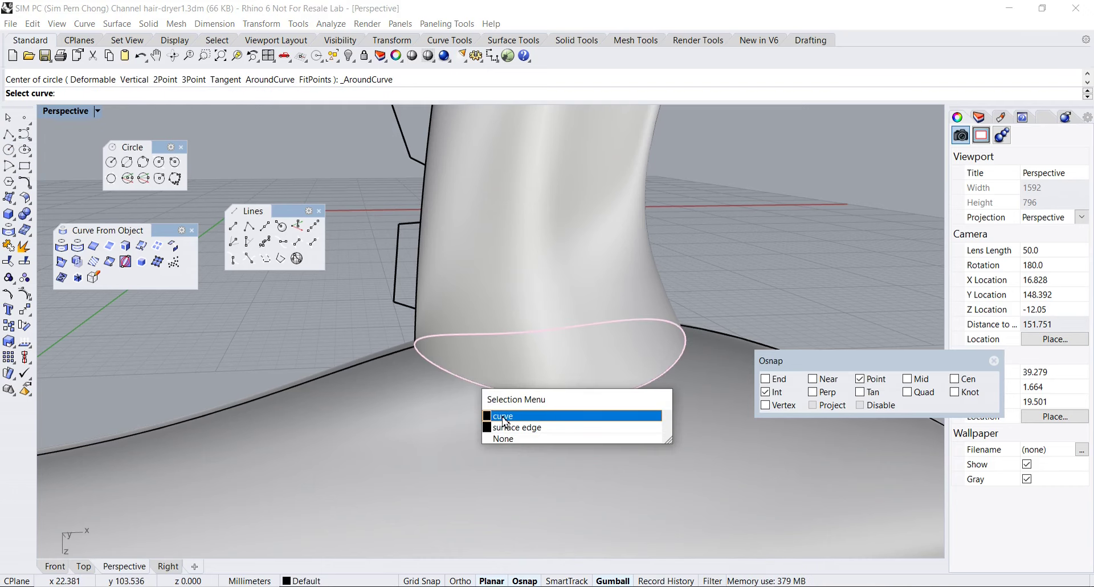
left_click(503, 417)
left_click(416, 346)
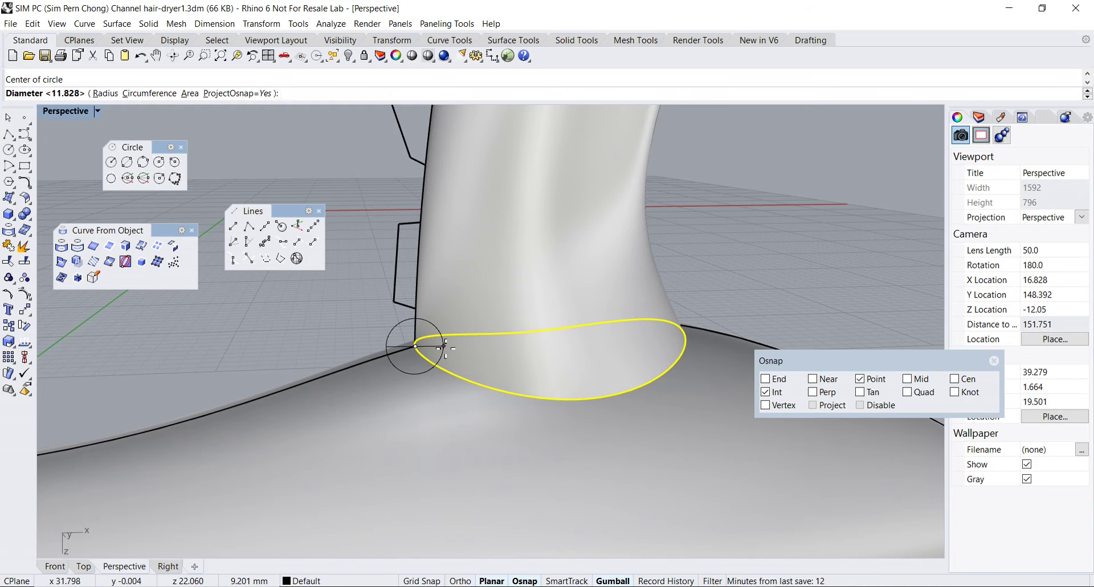
left_click(445, 346)
Draw a second circle around the intersection curve at the opposite handle curve, about 14.9 mm in diameter
right_click_drag(628, 382, 518, 372)
left_click(536, 355)
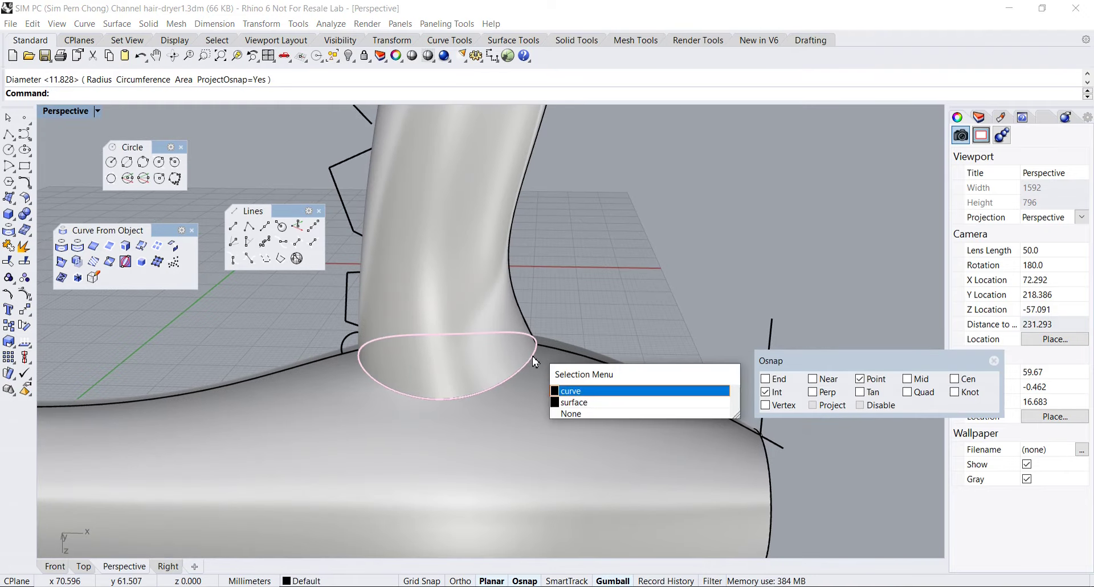
left_click(575, 389)
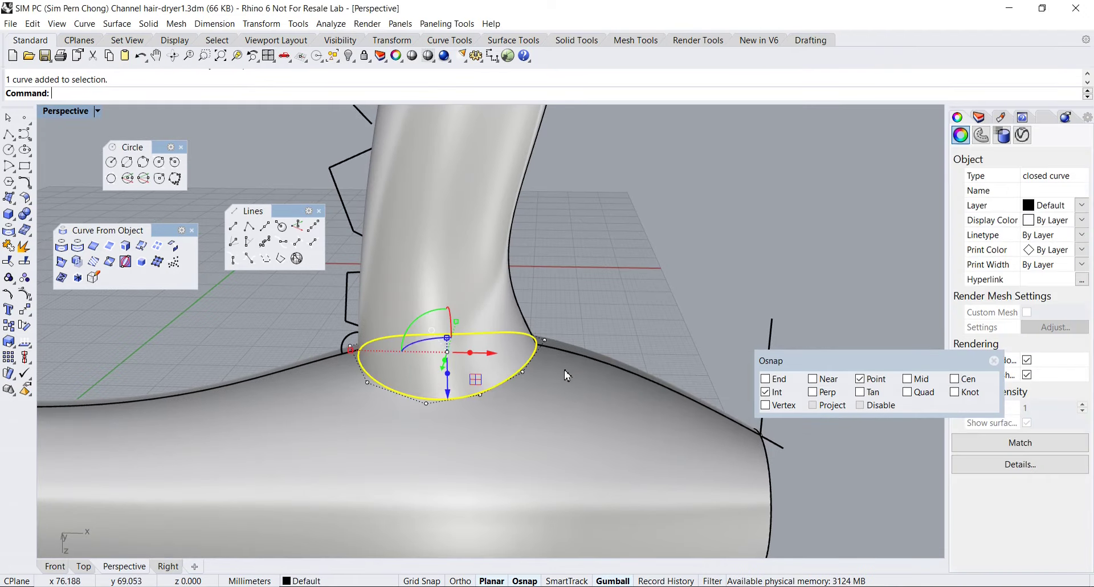
right_click(566, 329)
scroll(543, 355, "up", 10)
right_click_drag(551, 350, 593, 359)
left_click(531, 339)
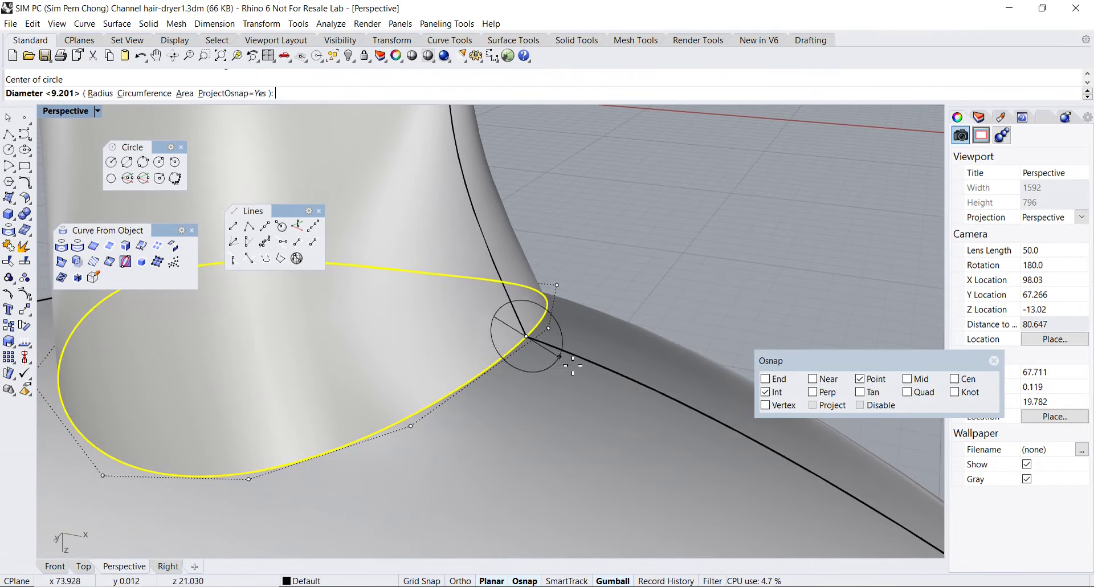
scroll(516, 337, "down", 2)
right_click_drag(513, 335, 506, 329)
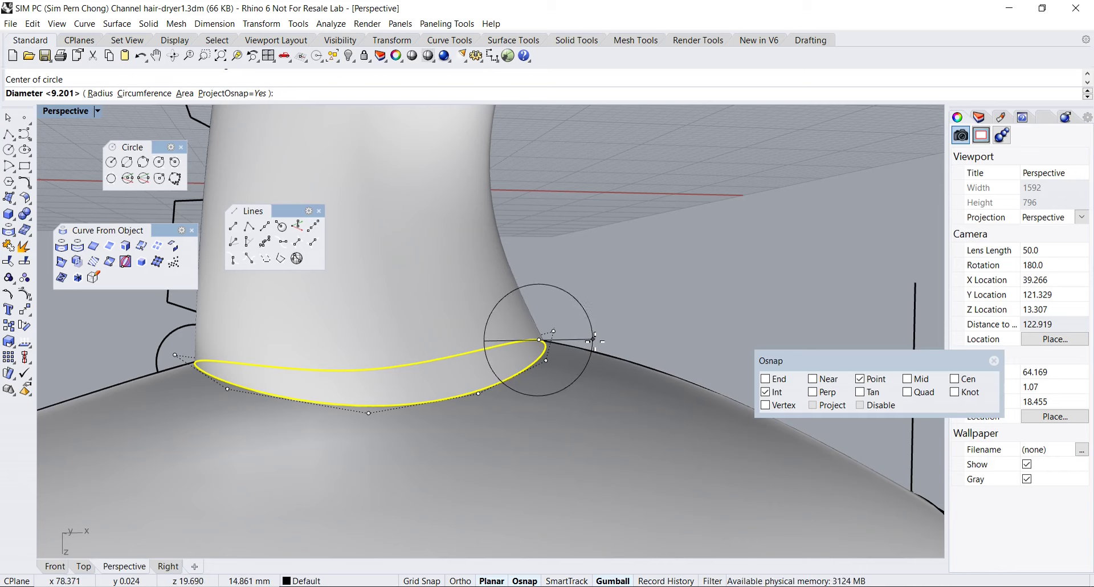
left_click(594, 340)
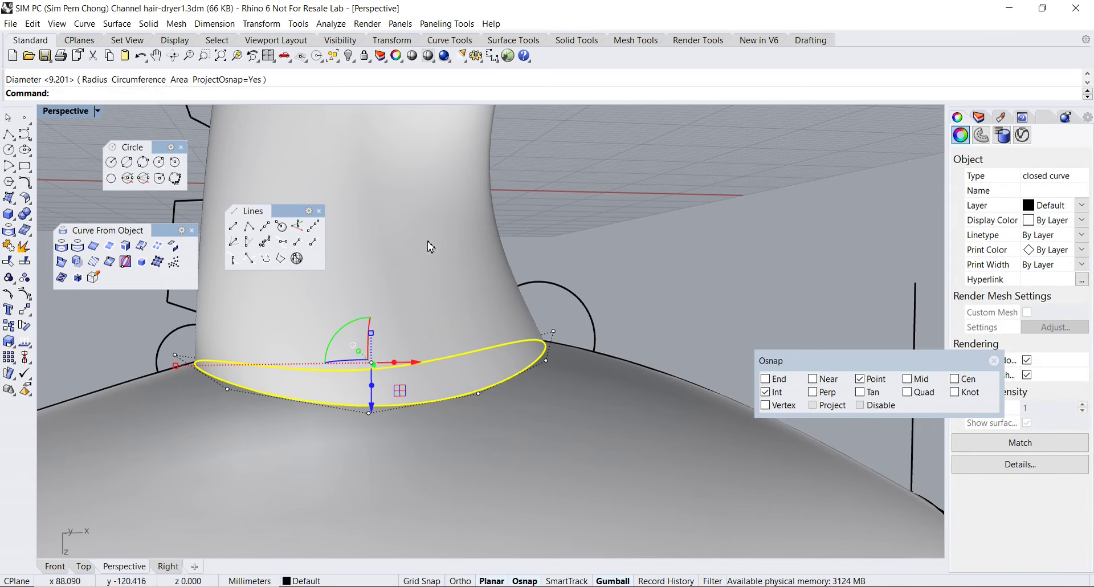
Switch the viewport to Ghosted display, check the two circles at the handle's base, and clear the selection
left_click(50, 111)
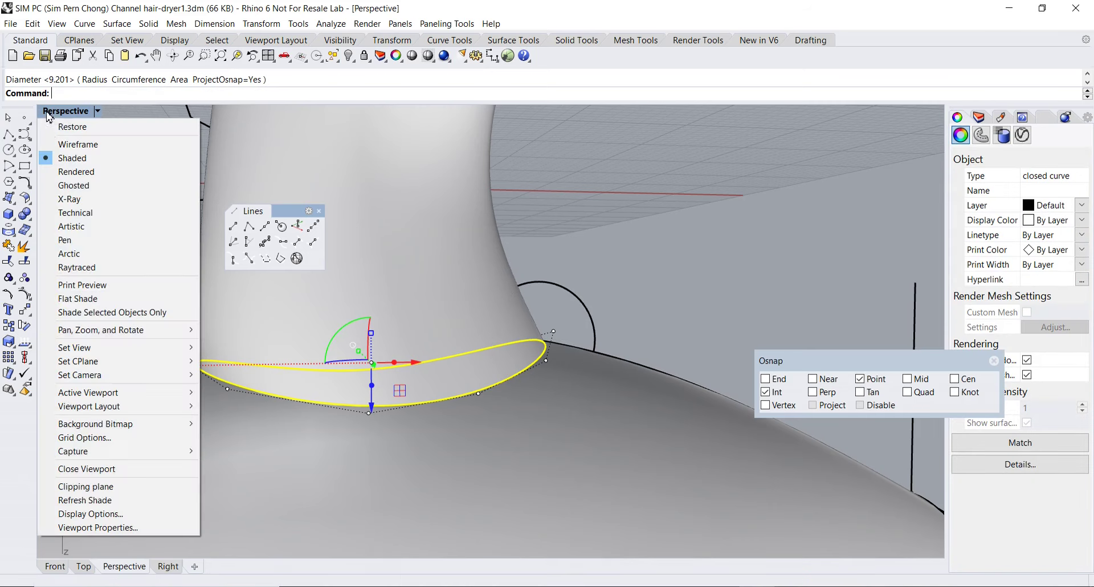
left_click(73, 186)
right_click_drag(171, 353, 580, 332)
left_click(199, 373)
left_click(585, 320)
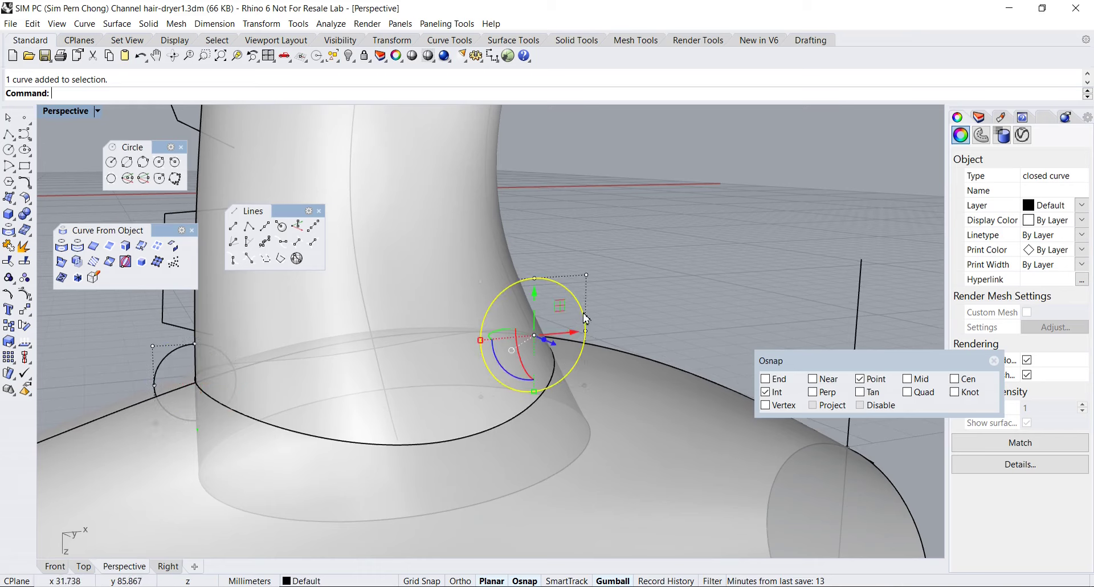
key("Escape")
right_click_drag(471, 324, 427, 371)
scroll(427, 370, "up", 4)
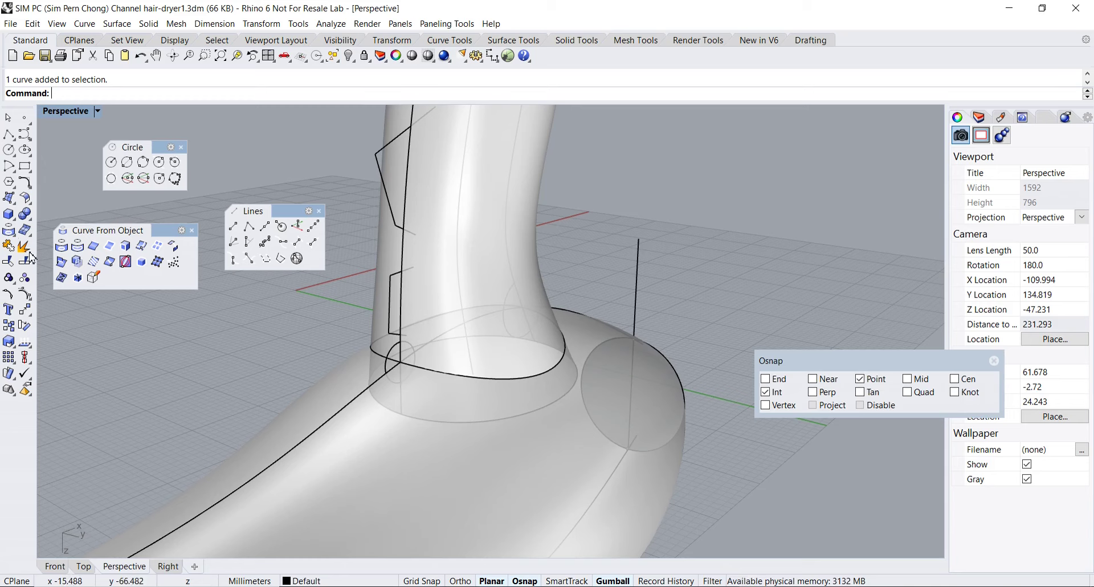
Start a Sweep1 with the intersection curve as rail and the two circles as cross sections
left_click(10, 199)
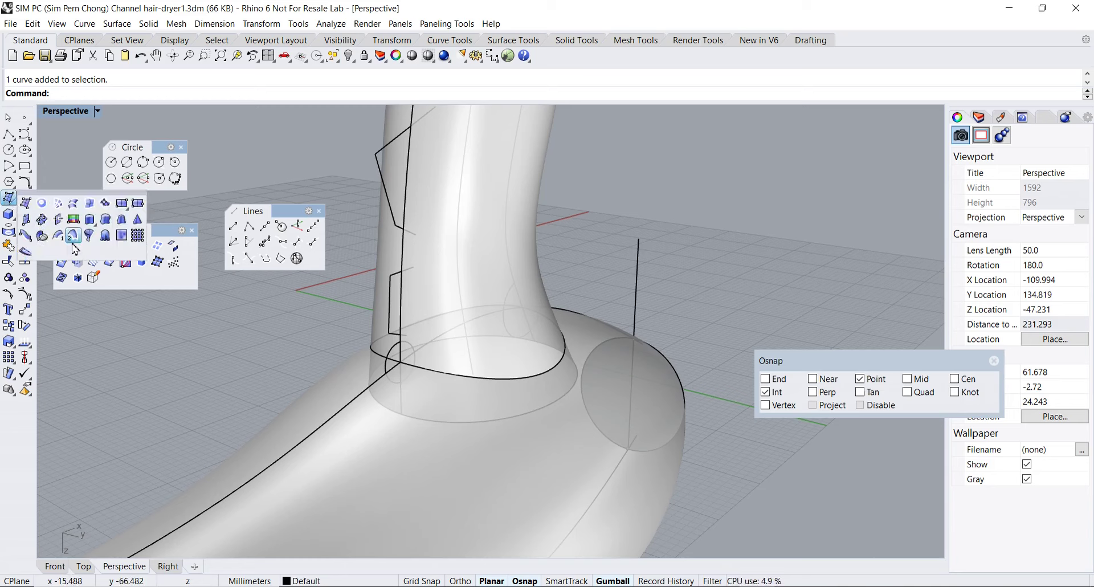
left_click(59, 237)
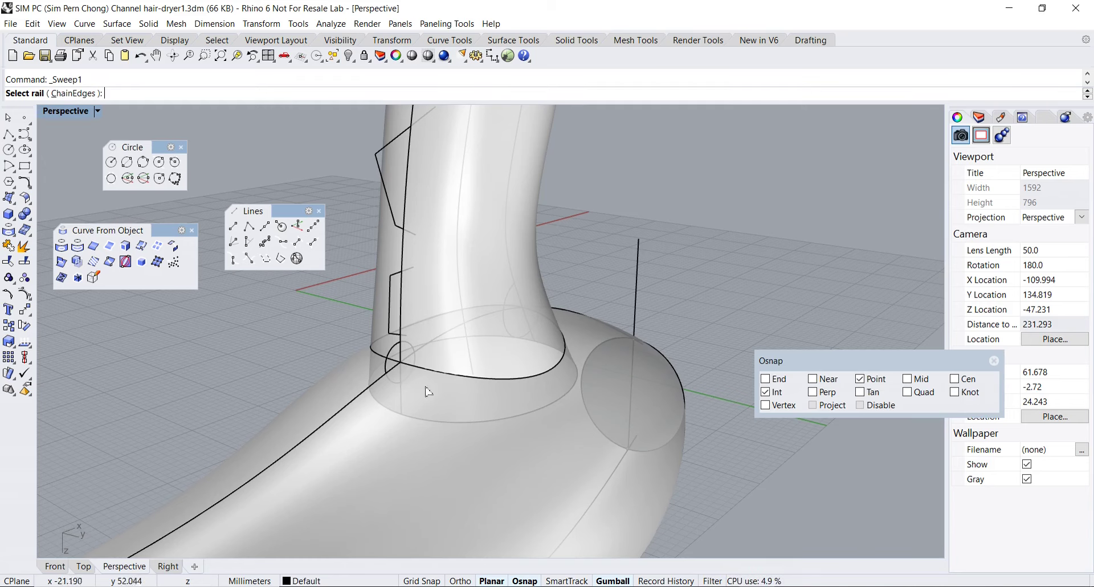
left_click(482, 382)
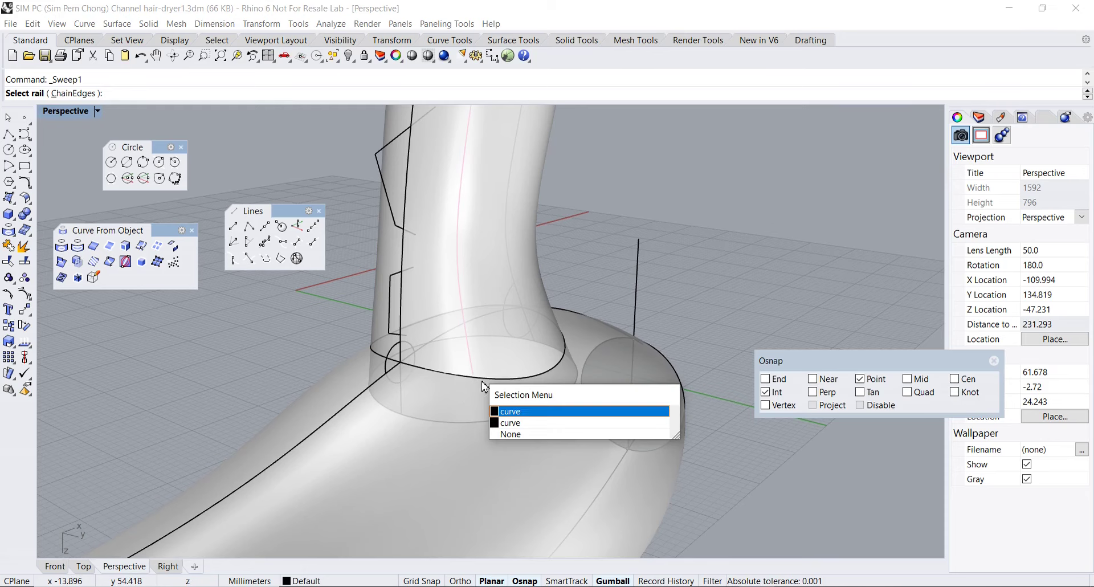
left_click(519, 422)
right_click_drag(479, 413, 513, 430)
scroll(455, 399, "up", 4)
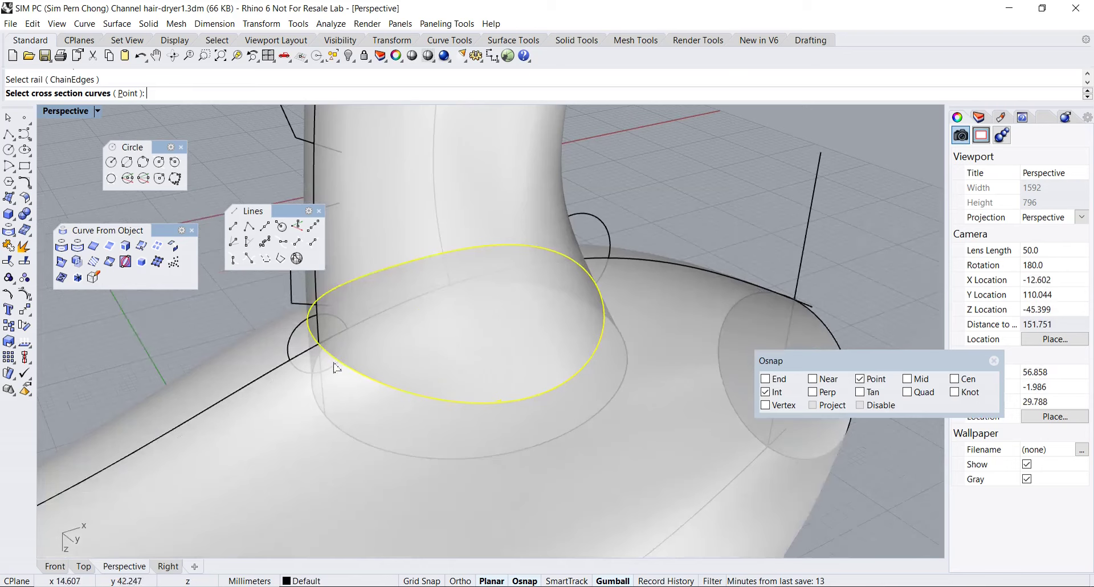
left_click(290, 342)
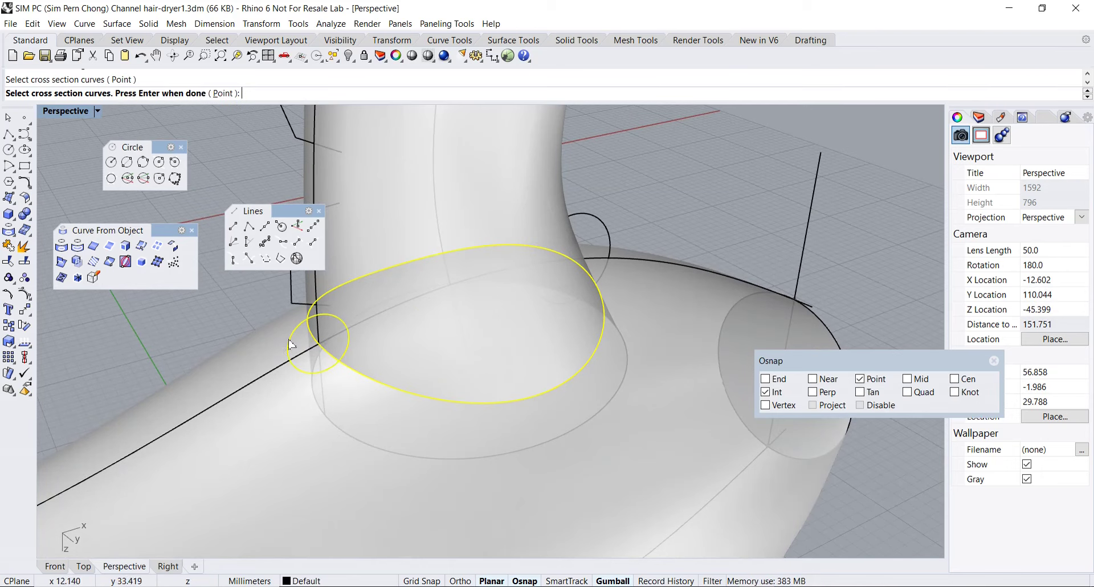
left_click(607, 234)
right_click(637, 266)
Adjust the seam point on the smaller circle and create the ring around the handle's base as a freeform closed sweep
mouse_move(416, 346)
right_mouse_down()
mouse_move(383, 326)
mouse_move(466, 335)
mouse_move(452, 343)
mouse_move(569, 338)
mouse_move(559, 349)
mouse_move(422, 334)
right_mouse_up()
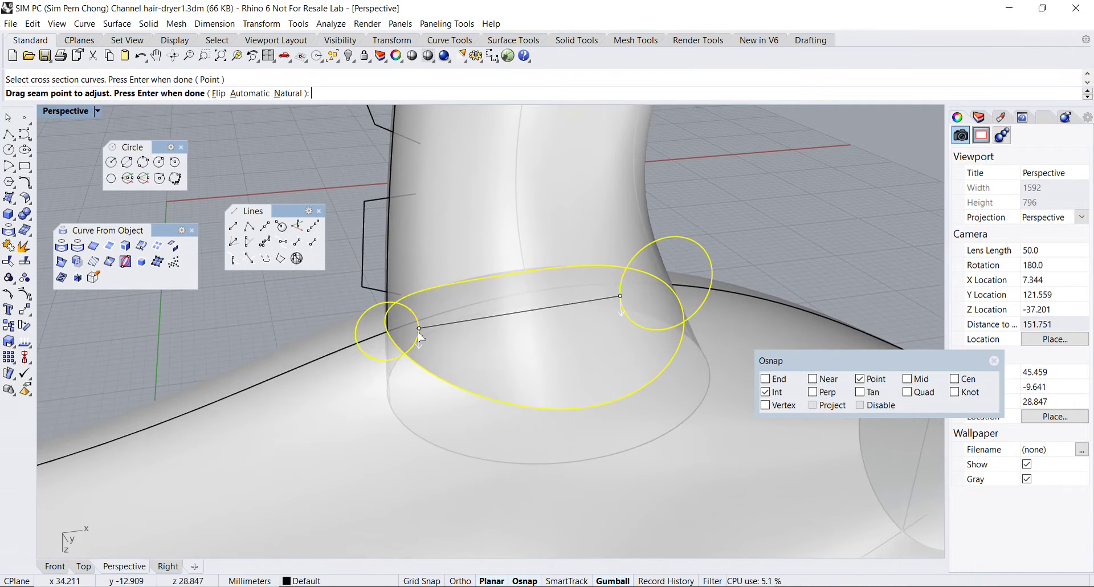
left_click(419, 329)
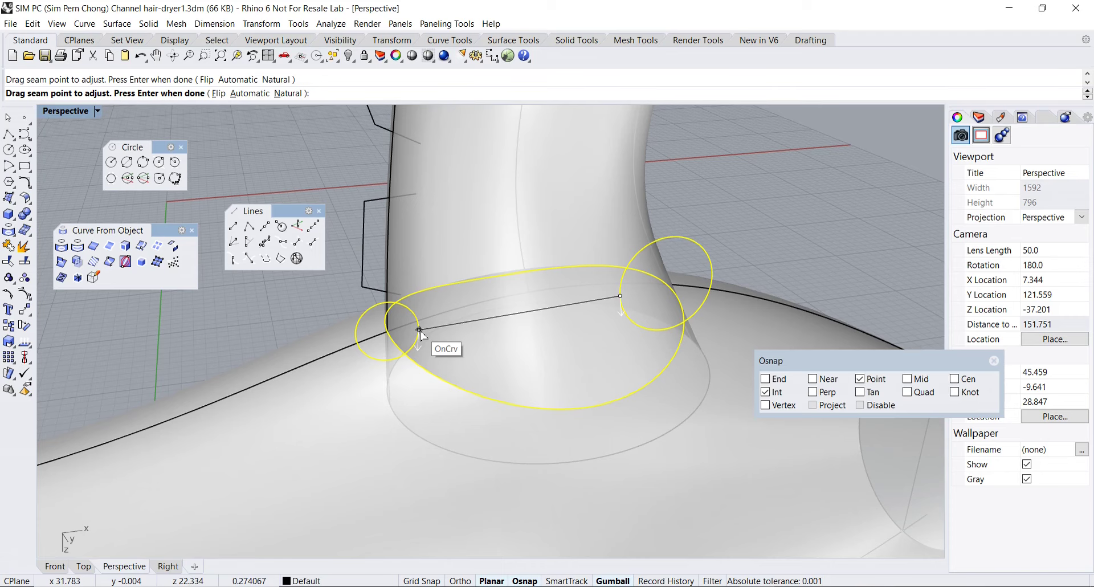
right_click_drag(520, 369, 498, 371)
key("Return")
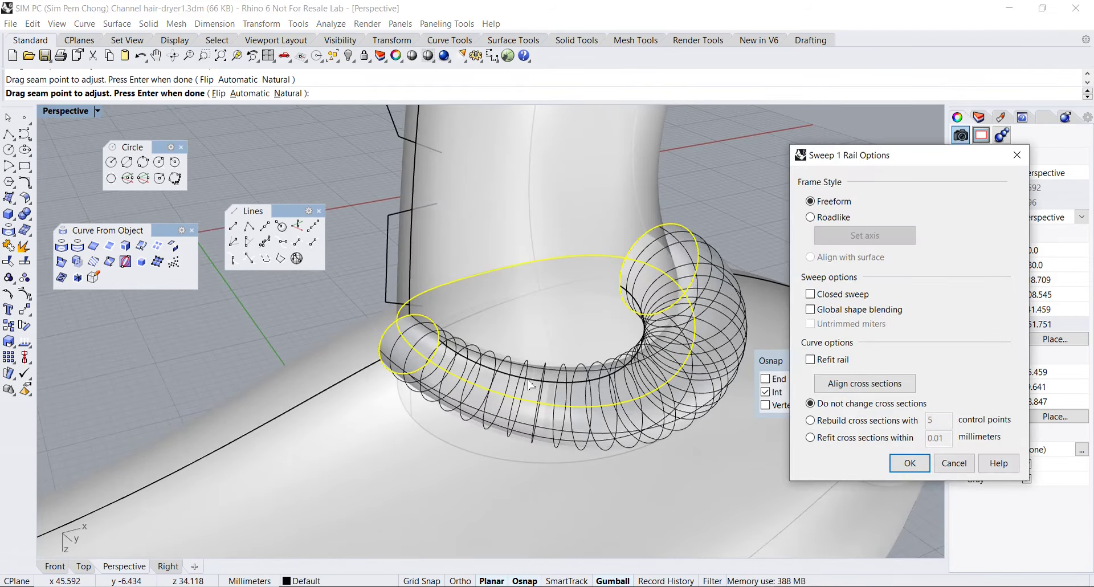
left_click(810, 294)
right_click_drag(552, 294, 442, 324)
left_click(910, 462)
Return the viewport to Shaded display and examine the swept ring around the handle's base from several sides
mouse_move(758, 353)
right_mouse_down()
mouse_move(672, 306)
mouse_move(640, 317)
mouse_move(755, 295)
mouse_move(501, 305)
mouse_move(552, 301)
mouse_move(643, 328)
right_mouse_up()
left_click(60, 112)
left_click(72, 158)
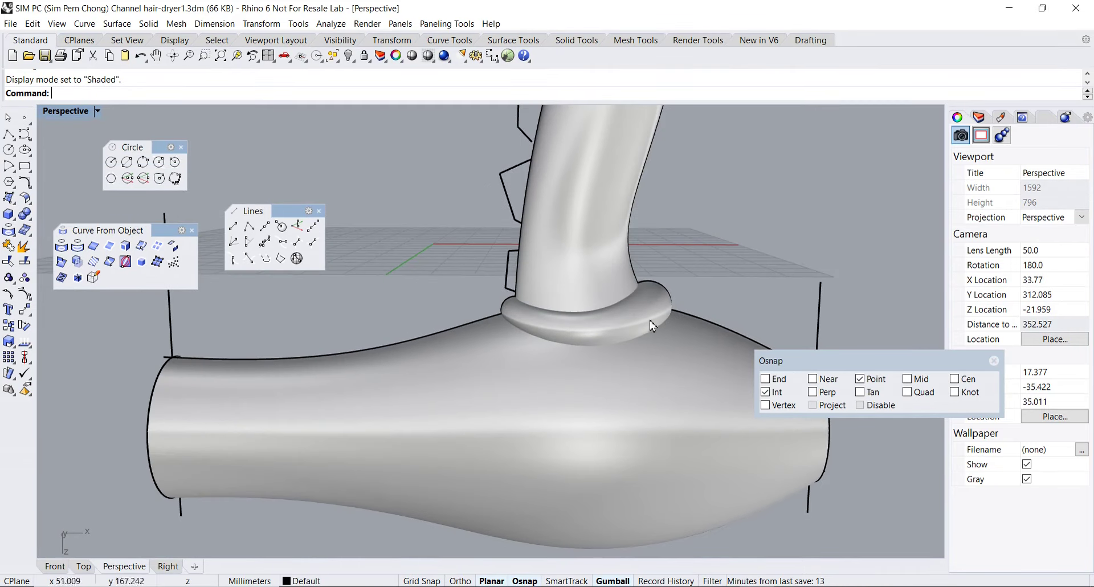
right_click_drag(789, 311, 647, 320)
right_click_drag(740, 335, 702, 345)
scroll(498, 336, "up", 6)
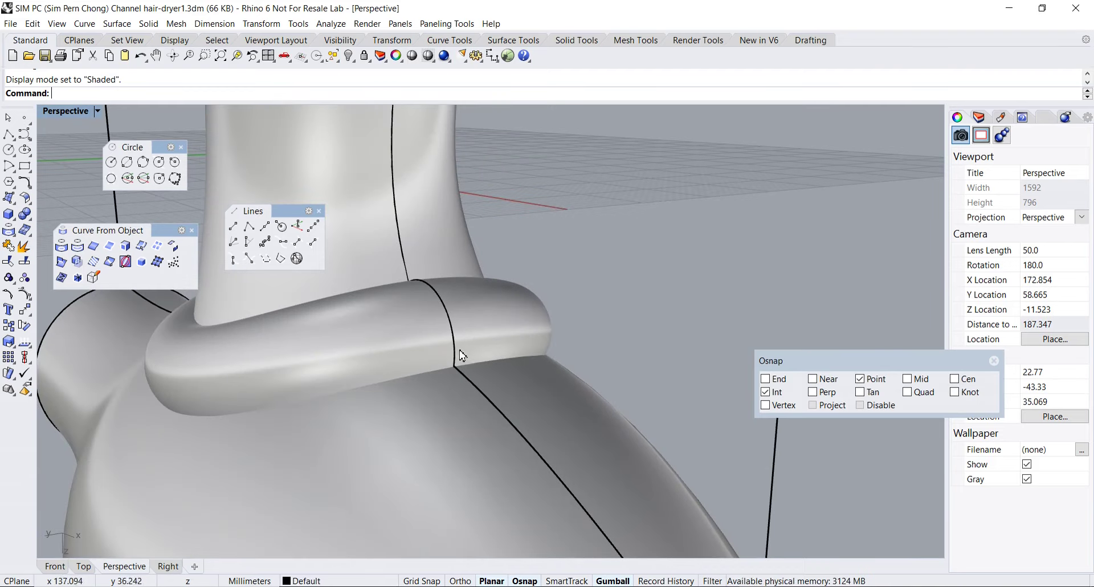
scroll(391, 306, "down", 4)
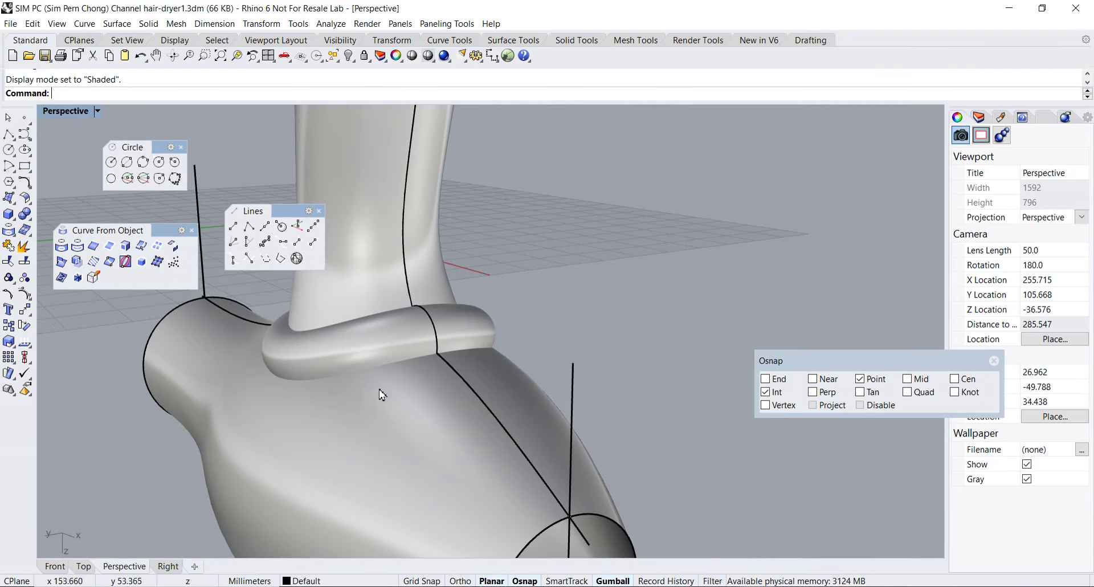
right_click_drag(381, 394, 384, 367)
right_click_drag(295, 374, 232, 355)
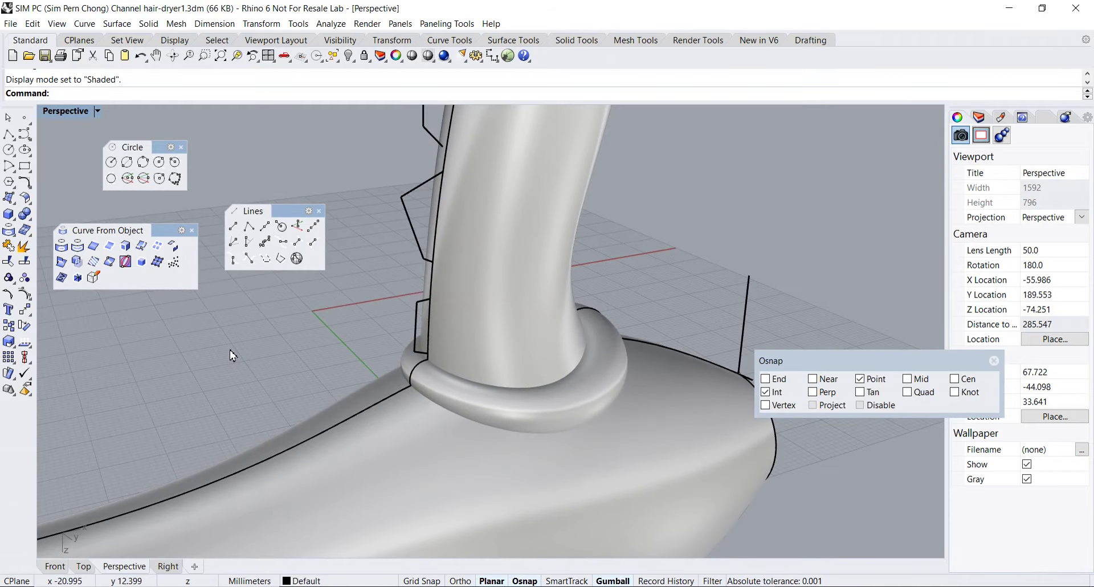
Close the floating Curve From Object and Lines toolbars
left_click(192, 230)
left_click(320, 211)
right_click_drag(306, 255, 150, 284)
scroll(148, 308, "up", 2)
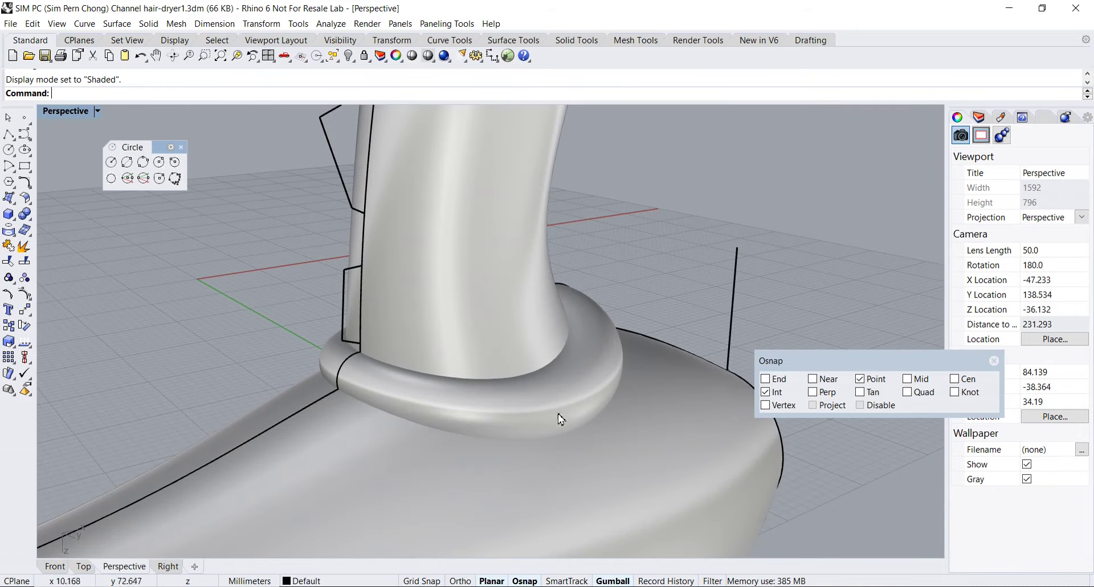
Split the handle and body surfaces, using the swept ring around the handle's base as the cutting object
left_click(28, 264)
left_click(480, 301)
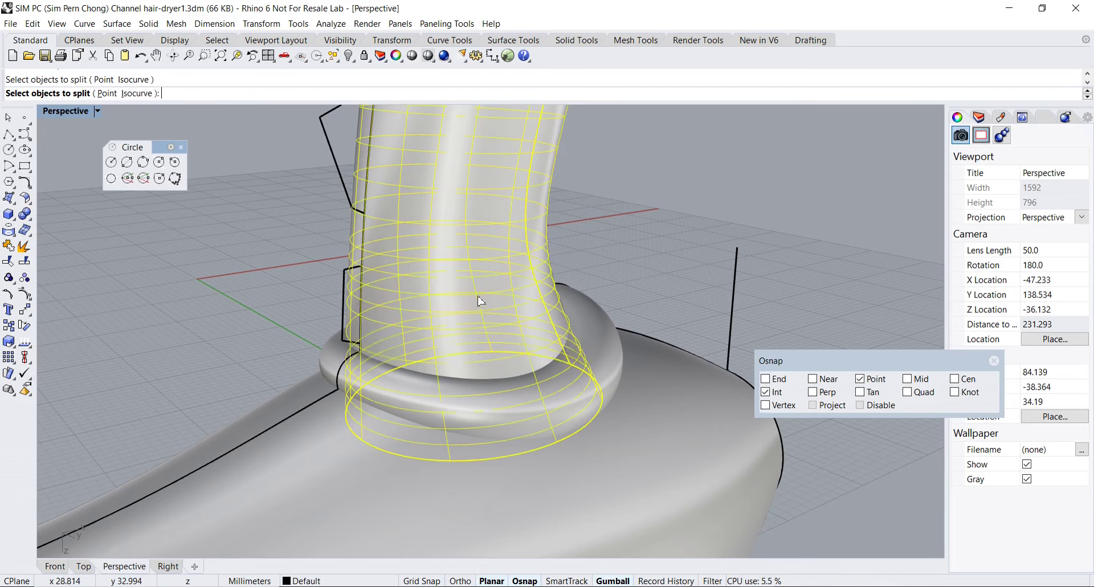
left_click(587, 528)
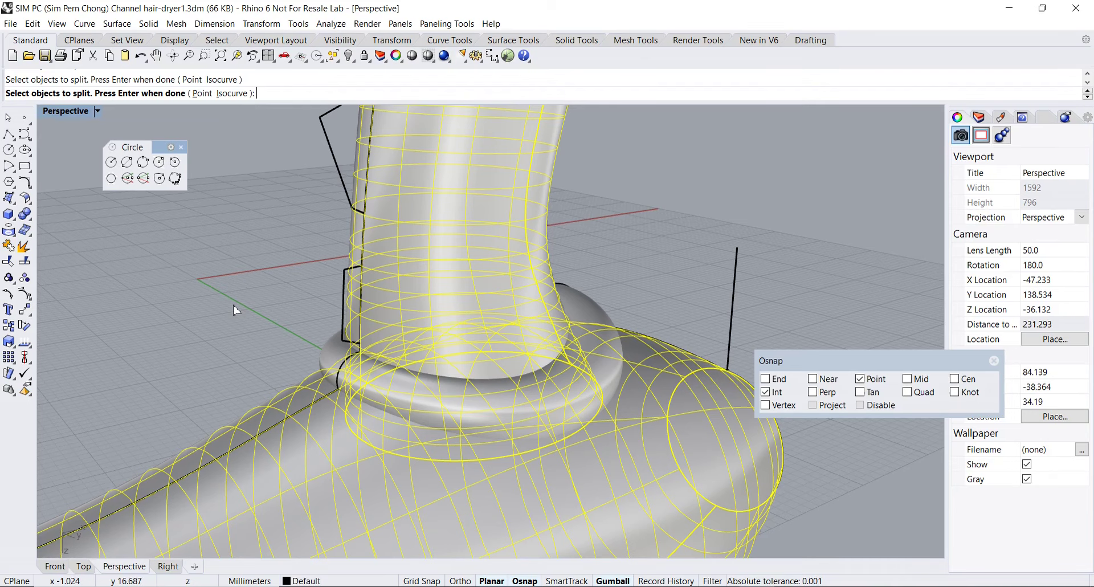
key("Return")
left_click(576, 318)
key("Return")
Delete the ring surface and the leftover pieces of the body and handle that lie inside it
left_click(599, 363)
mouse_move(599, 365)
right_mouse_down()
mouse_move(613, 367)
mouse_move(611, 381)
right_mouse_up()
key("Delete")
left_click(485, 398)
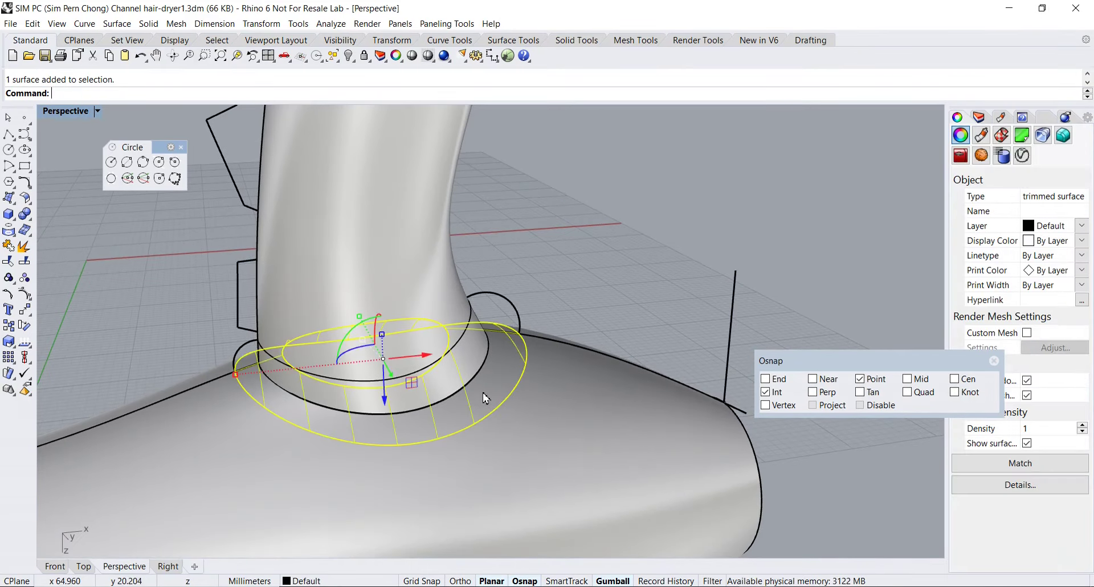
key("Delete")
left_click(459, 383)
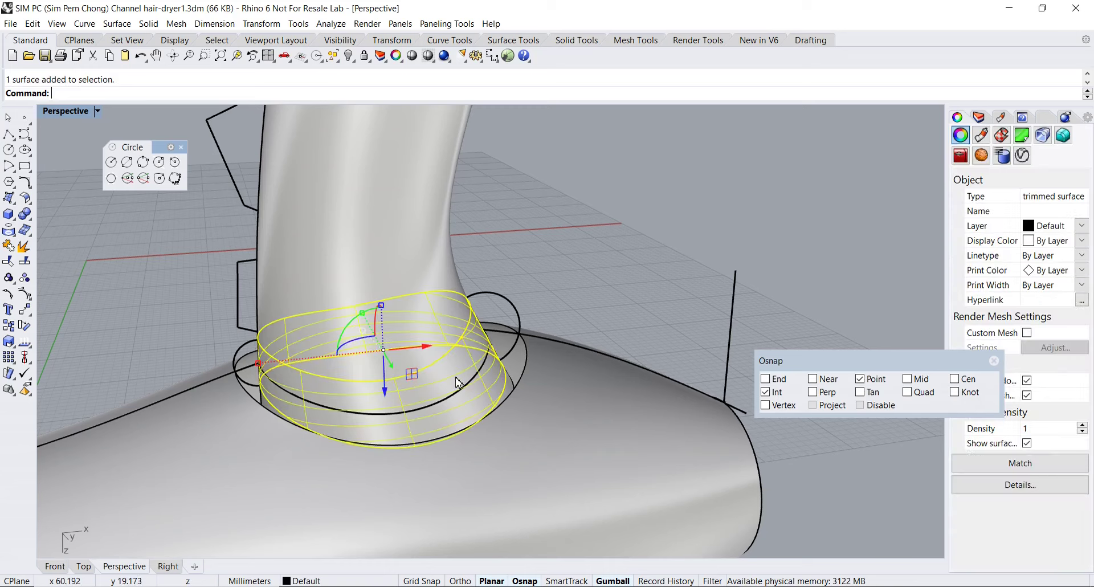
key("Delete")
Hide every curve, point and other object except the body and handle surfaces
scroll(527, 393, "down", 4)
right_click_drag(525, 393, 581, 501)
right_click_drag(495, 410, 573, 414)
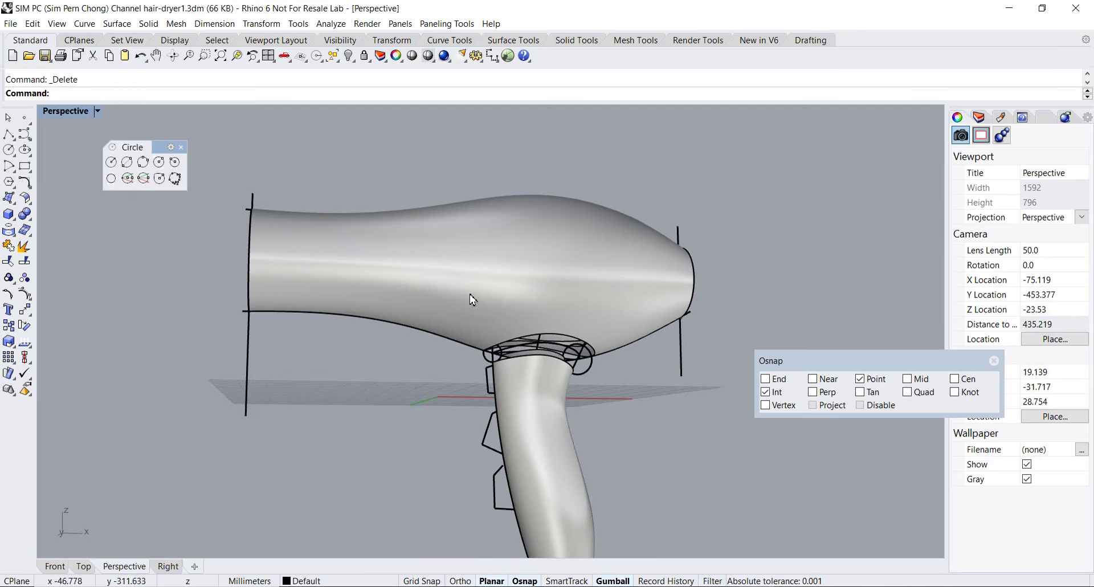
scroll(516, 370, "up", 5)
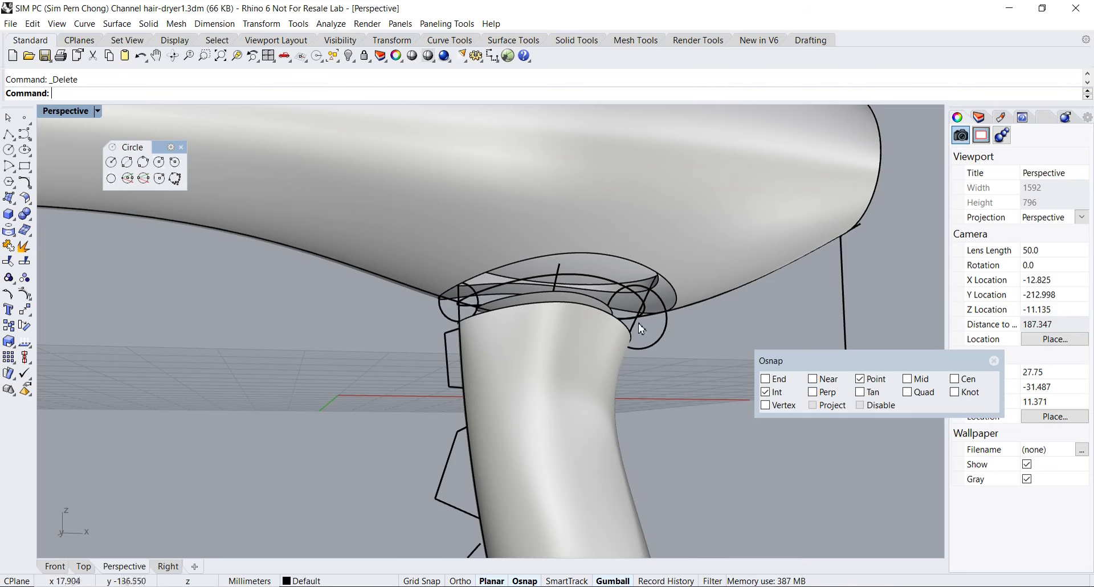
scroll(608, 344, "down", 5)
left_click(528, 249)
left_click(574, 376, "shift")
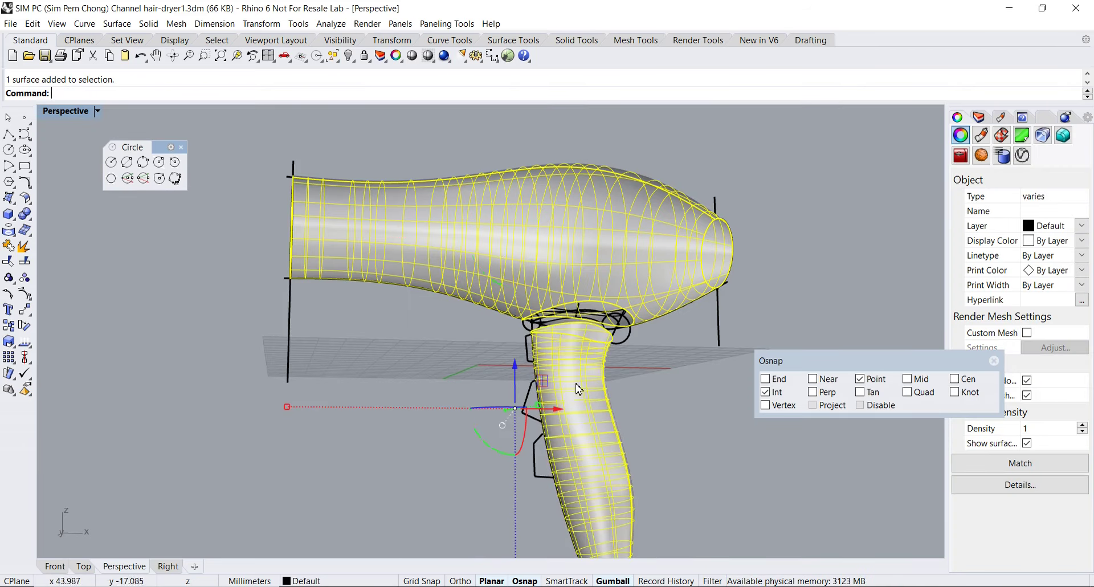
left_click(353, 64)
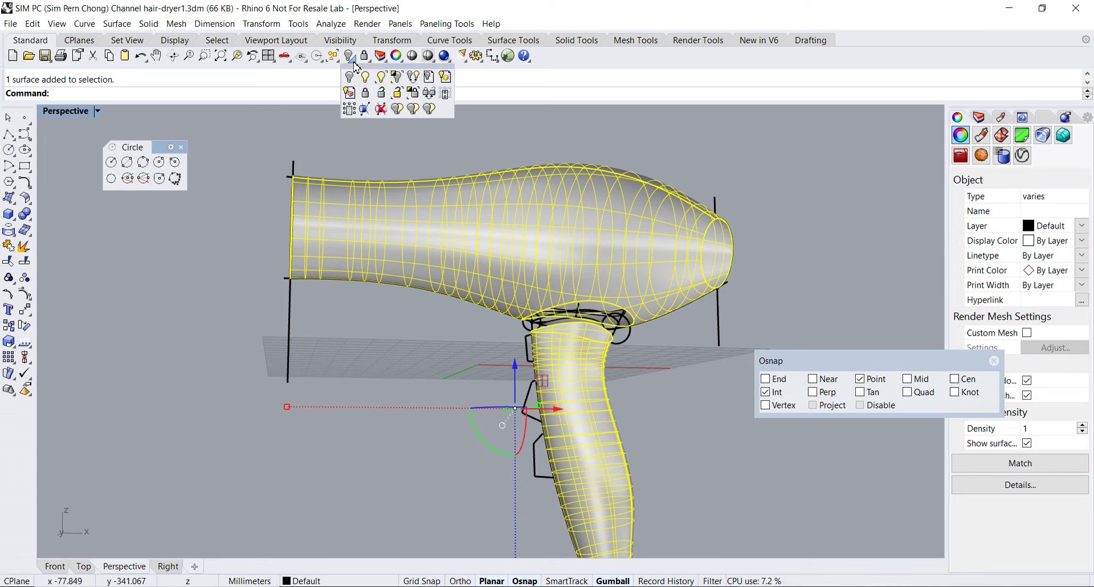
left_click(395, 76)
key("Escape")
Examine the gap between the body and the handle from several sides
right_click_drag(541, 282, 483, 312)
scroll(483, 312, "up", 3)
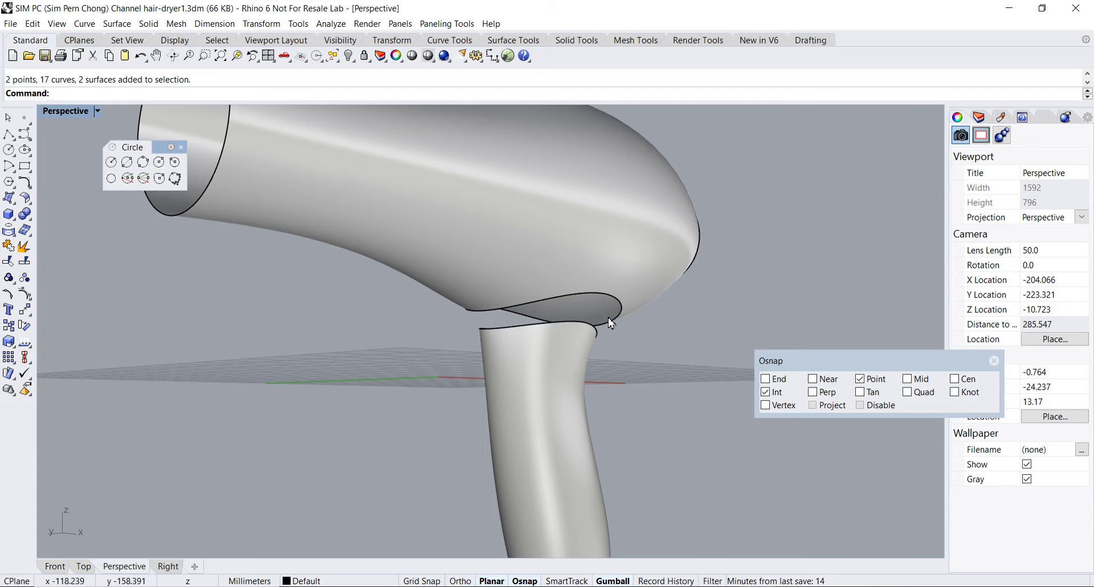
scroll(570, 322, "down", 3)
right_click_drag(569, 322, 494, 305)
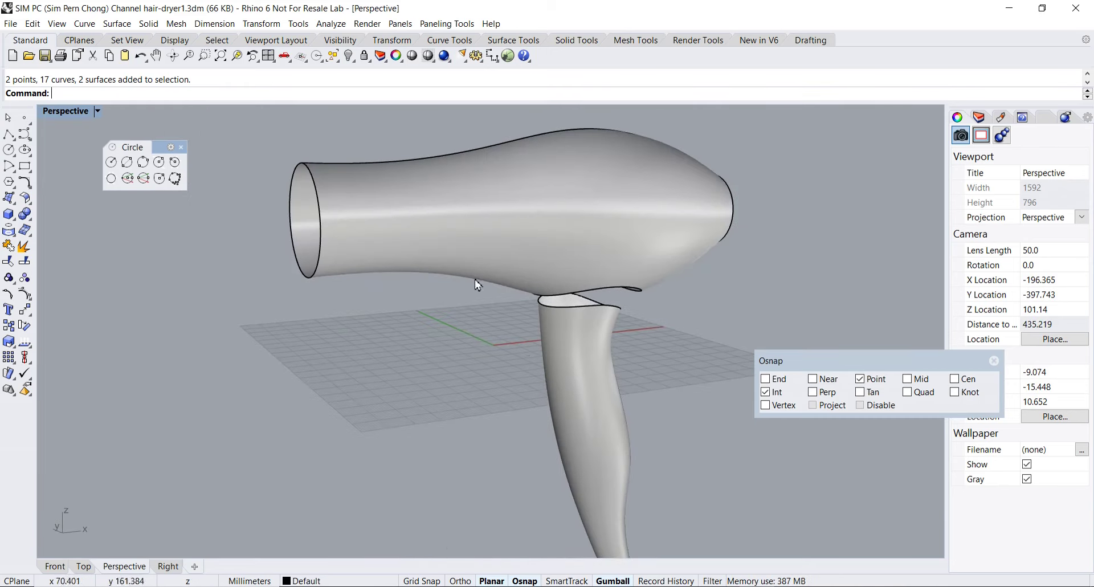
scroll(557, 313, "up", 4)
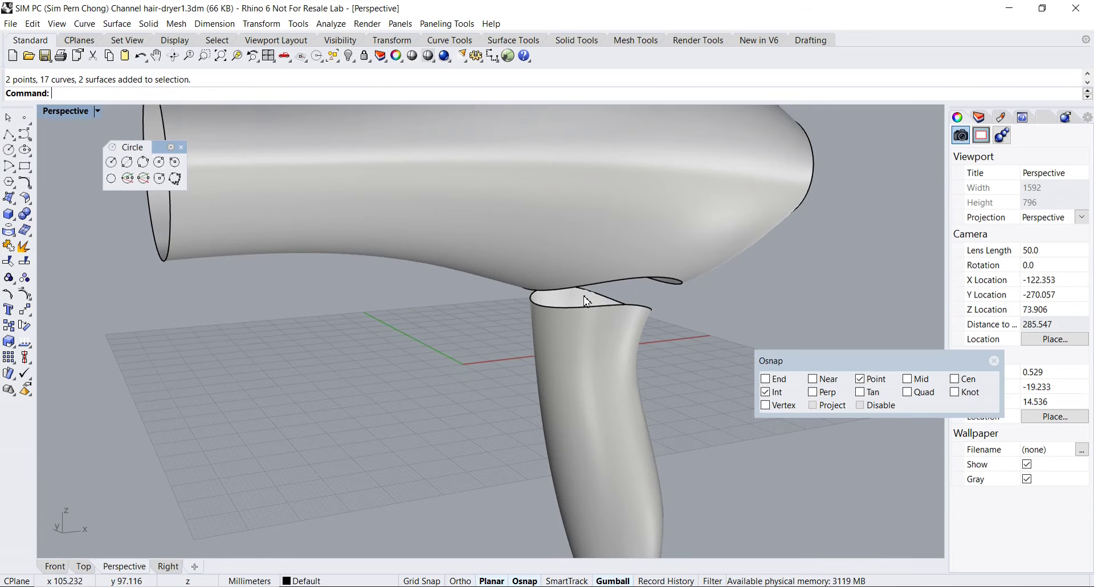
scroll(585, 301, "down", 4)
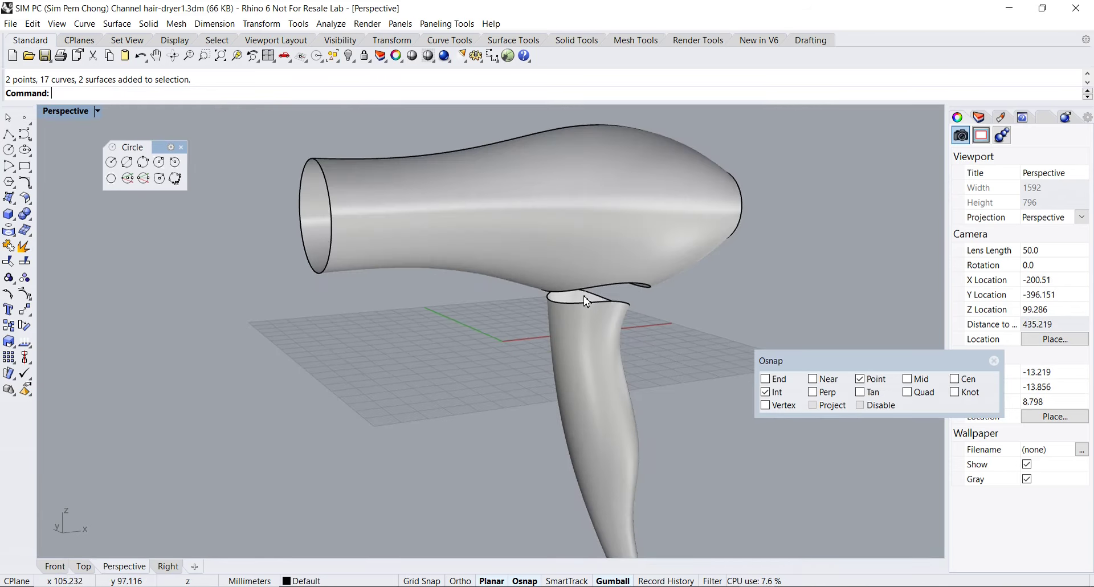
right_click_drag(439, 251, 558, 255)
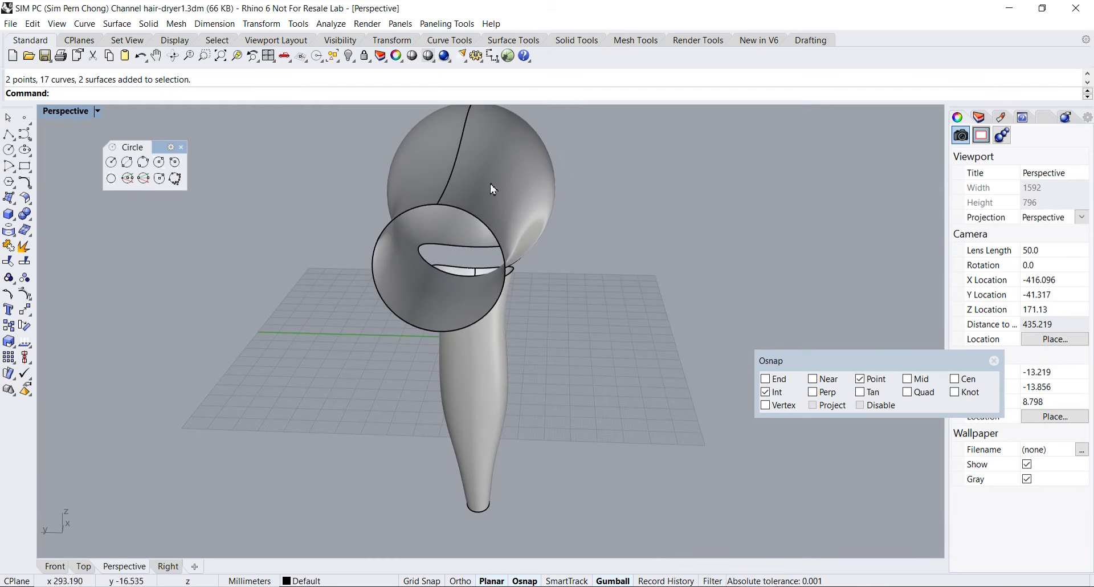
Restore the four-viewport layout and set the Front viewport to Shaded display
double_click(47, 112)
right_click_drag(310, 410, 359, 465)
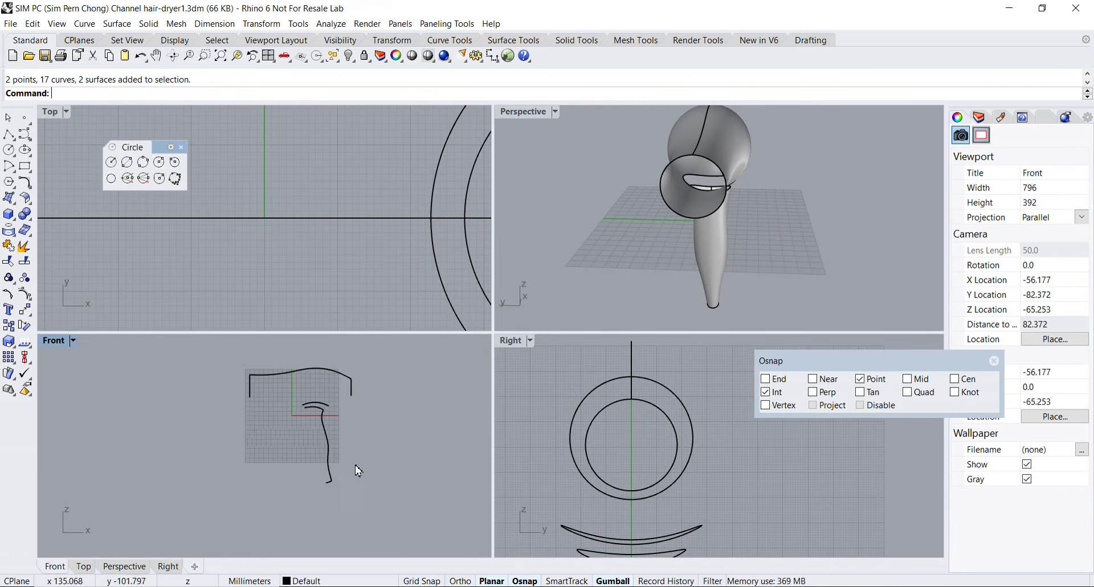
left_click(56, 344)
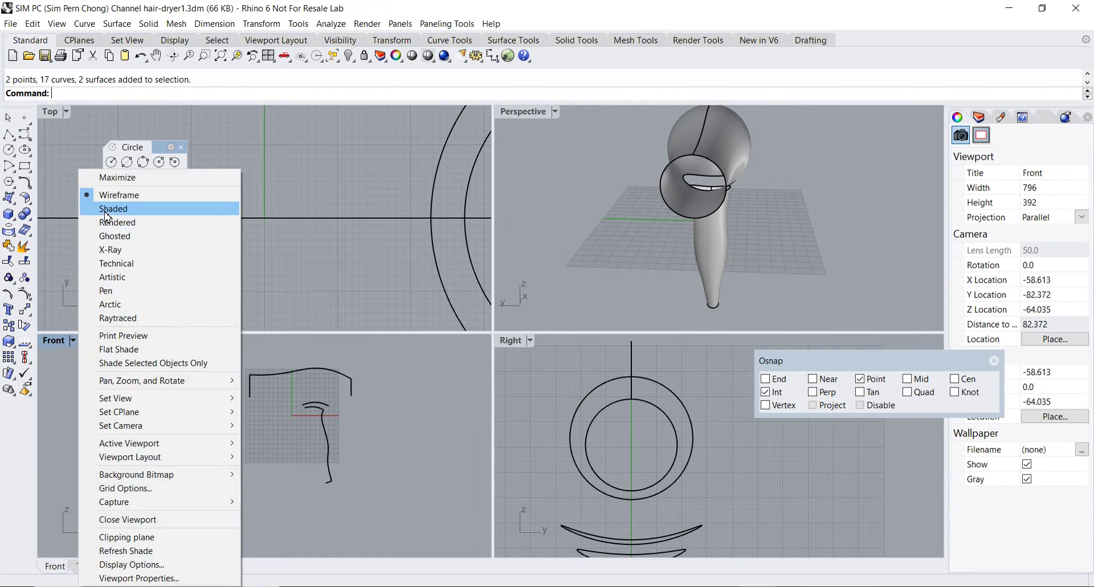
left_click(182, 140)
scroll(214, 403, "down", 1)
right_click_drag(212, 397, 231, 407)
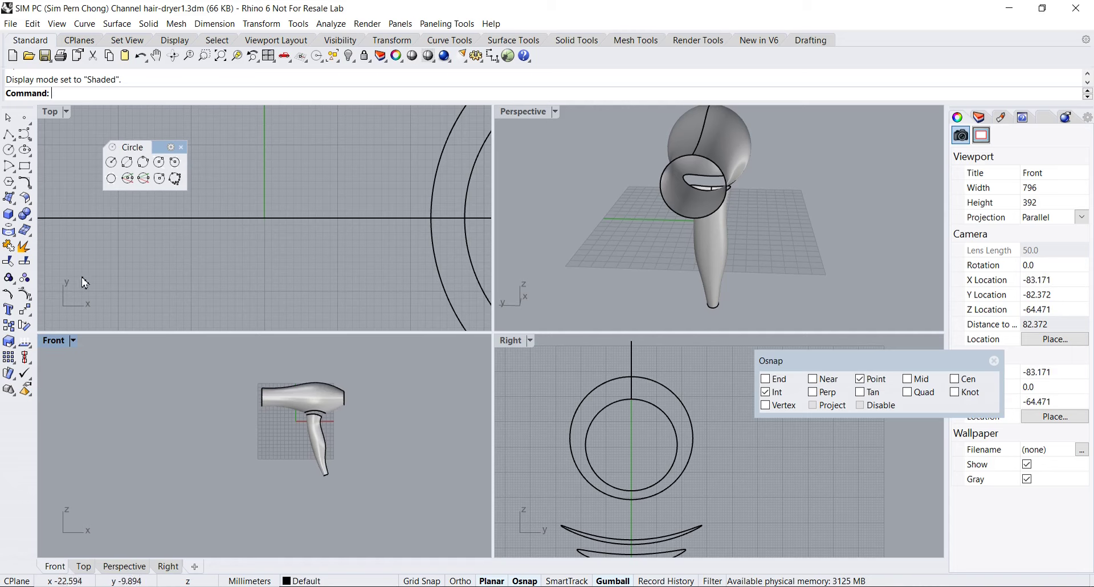
Create a corner-to-corner plane in the Front view that encloses the whole hair dryer, and check it in the maximized Perspective view
left_click(13, 198)
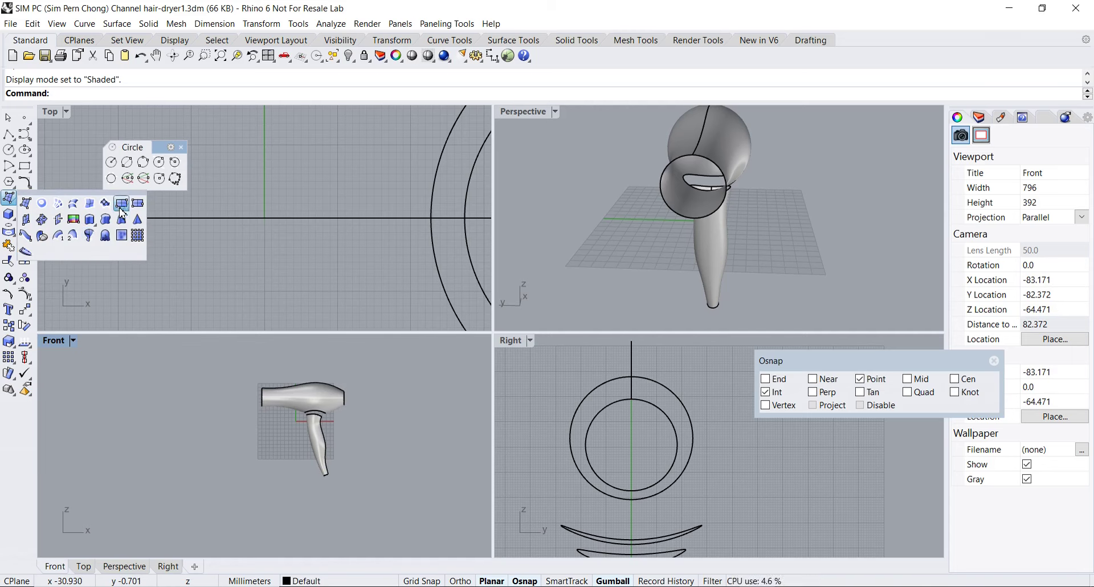
left_click(122, 204)
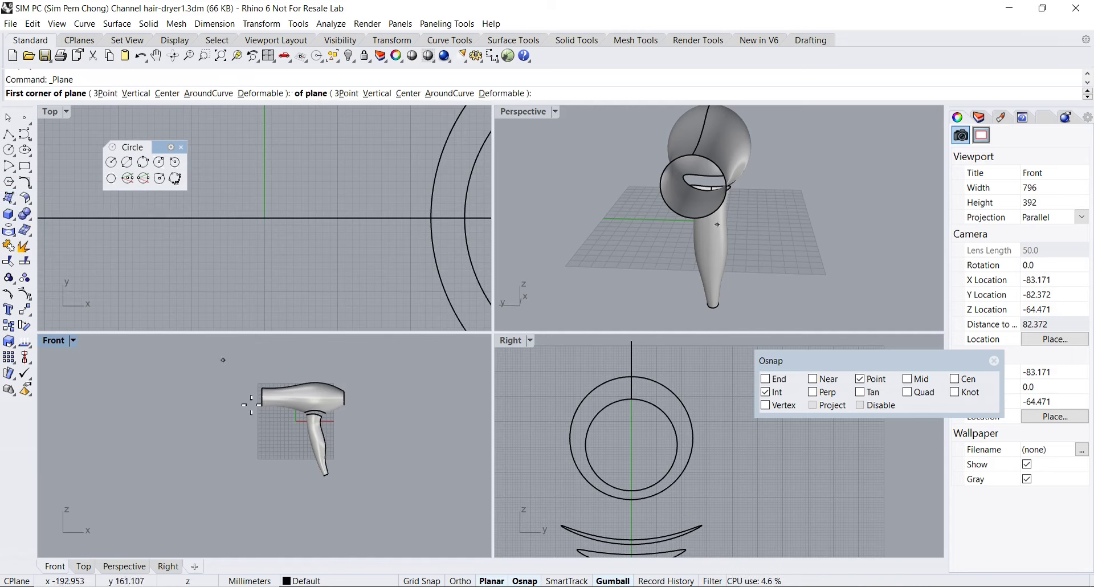
left_click(230, 360)
left_click(399, 504)
double_click(525, 112)
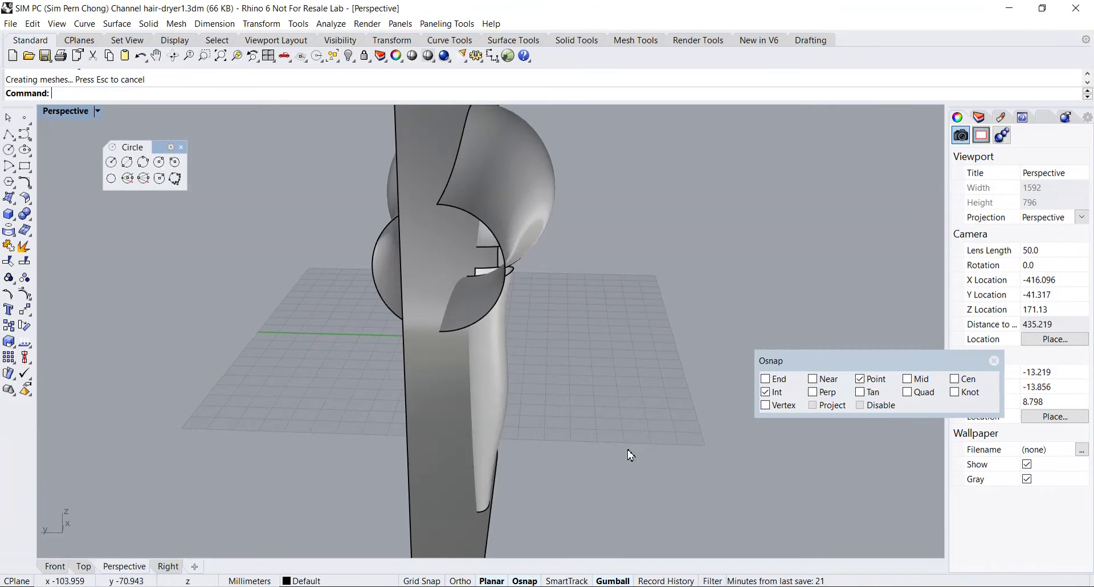
right_click_drag(601, 449, 646, 383)
scroll(645, 445, "down", 6)
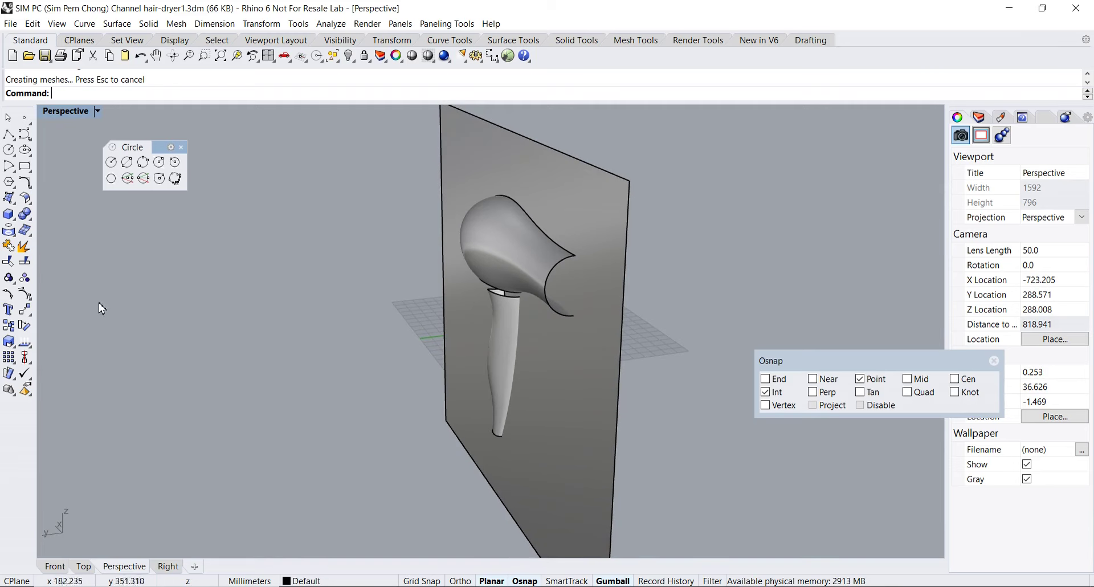
Trim away one half of the body and handle with the plane as cutting object, and delete the plane
left_click(9, 261)
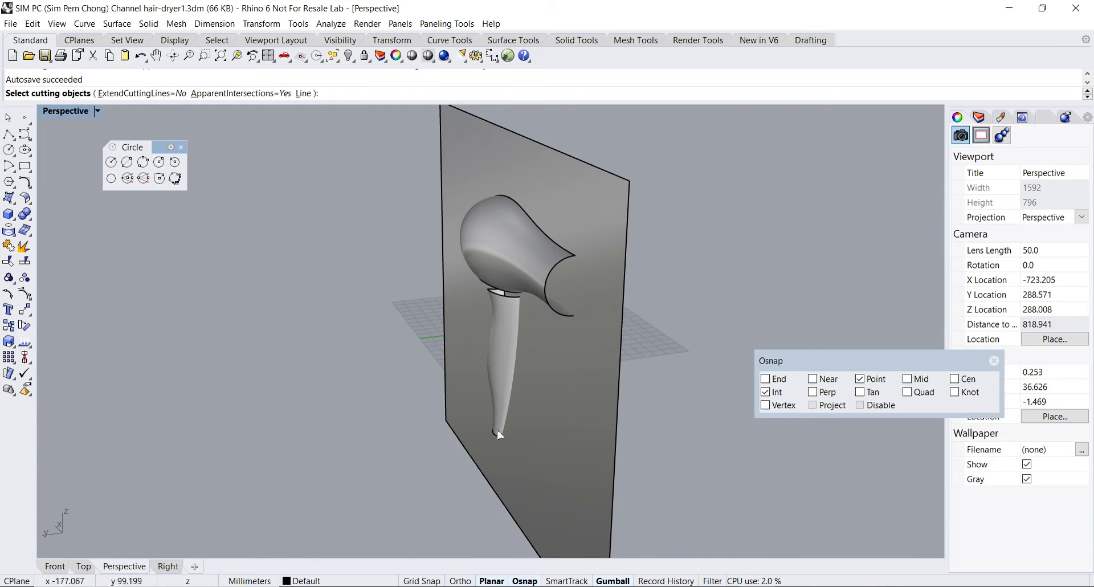
left_click(550, 452)
key("Return")
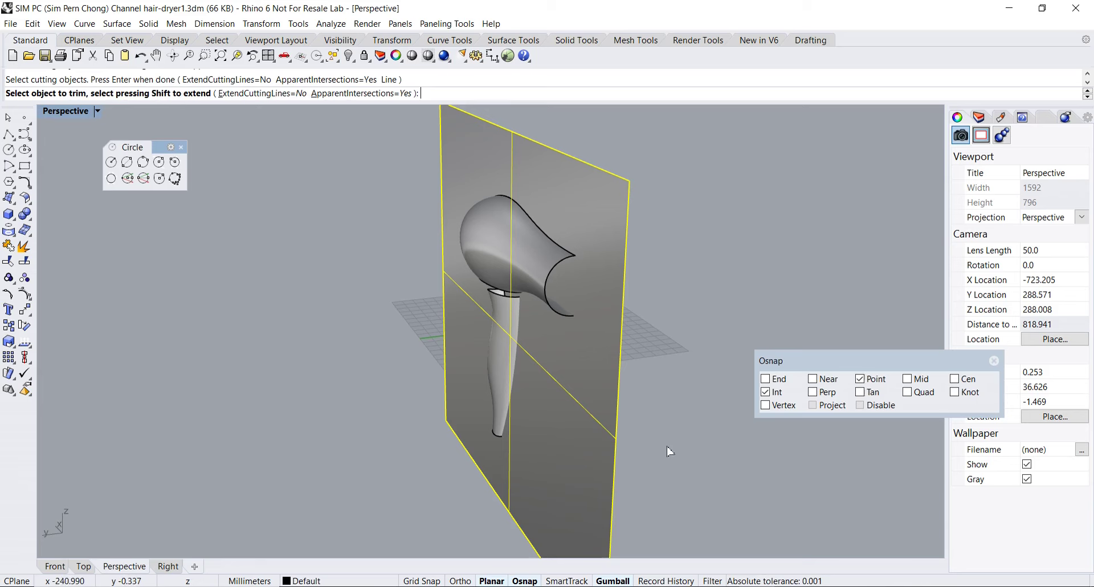
scroll(666, 444, "up", 2)
left_click(513, 244)
left_click(468, 281)
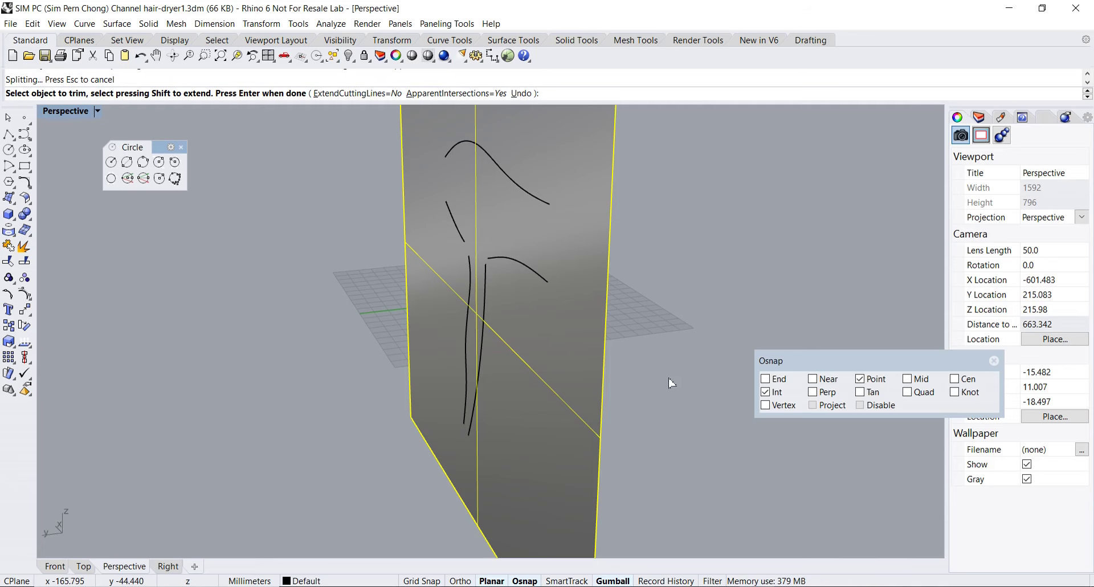
key("Return")
left_click(574, 370)
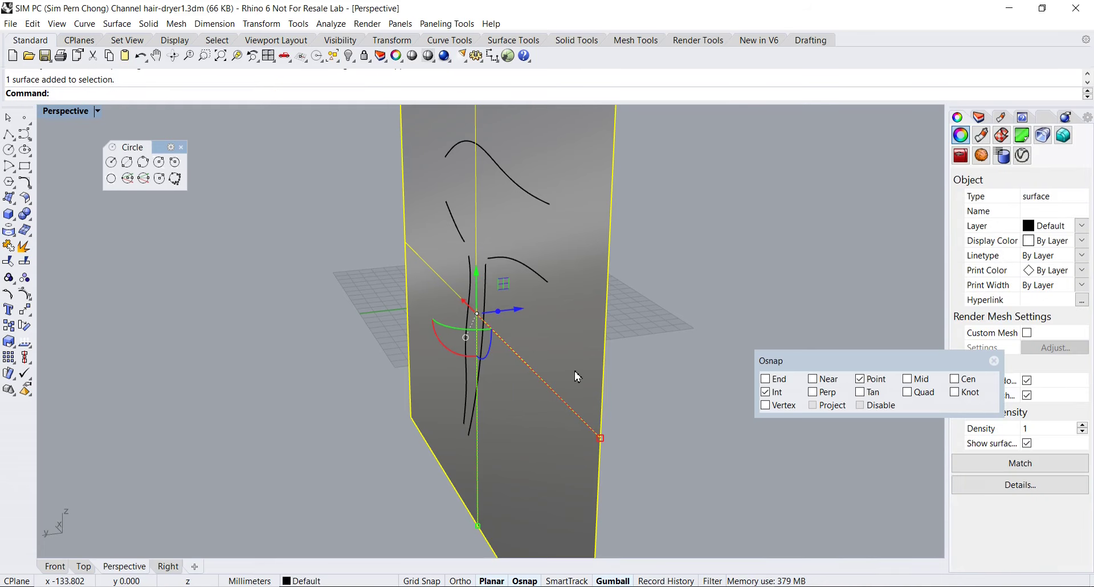
key("Delete")
Examine the open edges of the halved body and handle around the gap where the two parts meet
right_click_drag(609, 383, 492, 378)
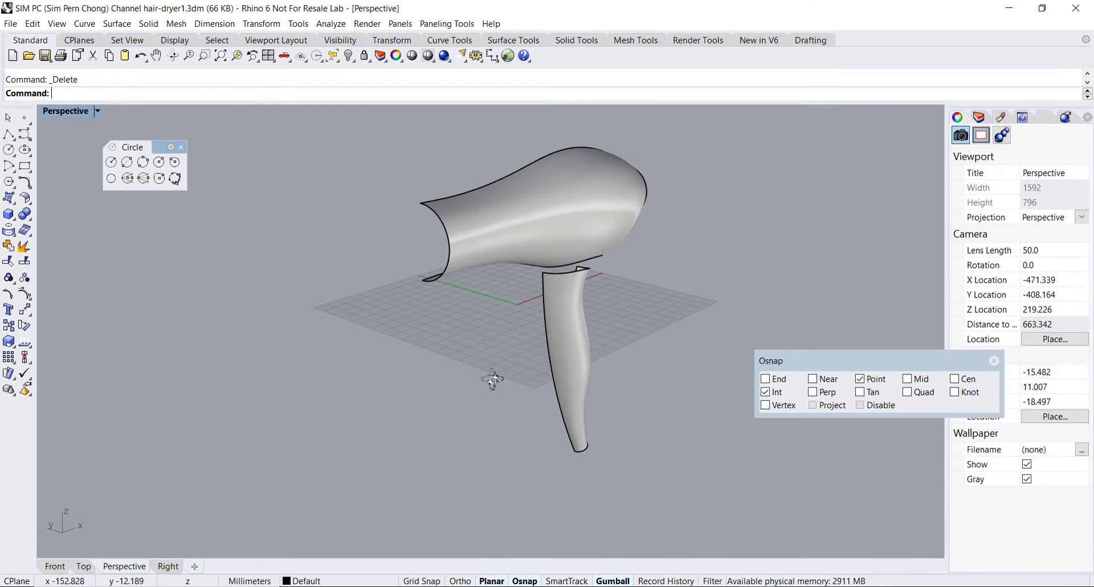
scroll(547, 343, "up", 4)
right_click_drag(546, 340, 494, 351)
scroll(498, 352, "up", 5)
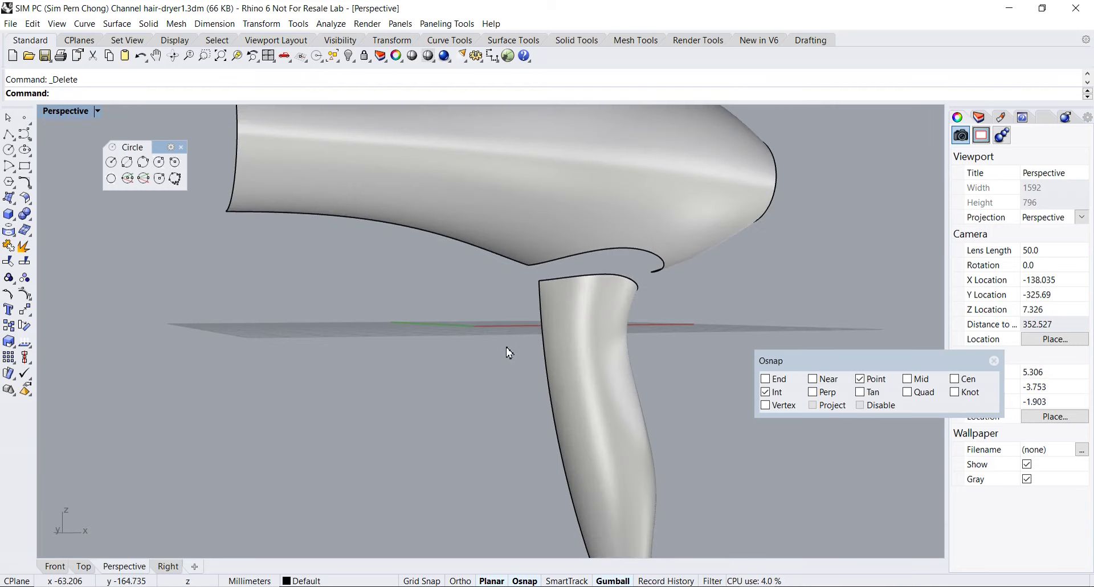
scroll(489, 372, "up", 2)
right_click_drag(487, 352, 491, 418, "shift")
right_click_drag(491, 416, 413, 382)
scroll(479, 362, "up", 5)
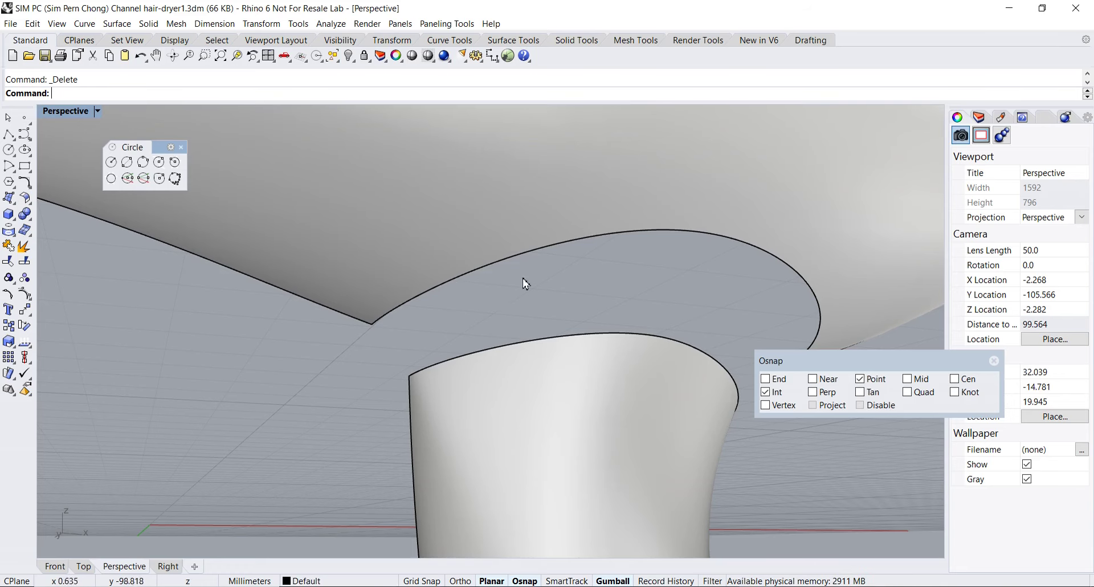
scroll(504, 323, "down", 6)
mouse_move(652, 335)
right_mouse_down()
mouse_move(591, 371)
mouse_move(506, 359)
mouse_move(654, 349)
right_mouse_up()
scroll(411, 331, "up", 3)
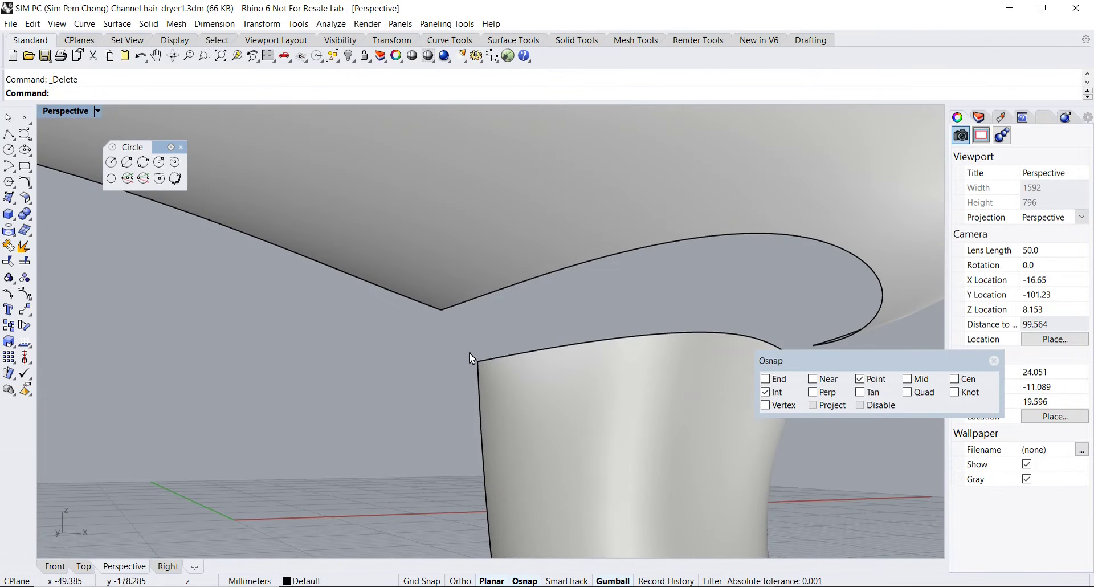
right_click_drag(692, 350, 886, 278)
right_click_drag(688, 306, 583, 306)
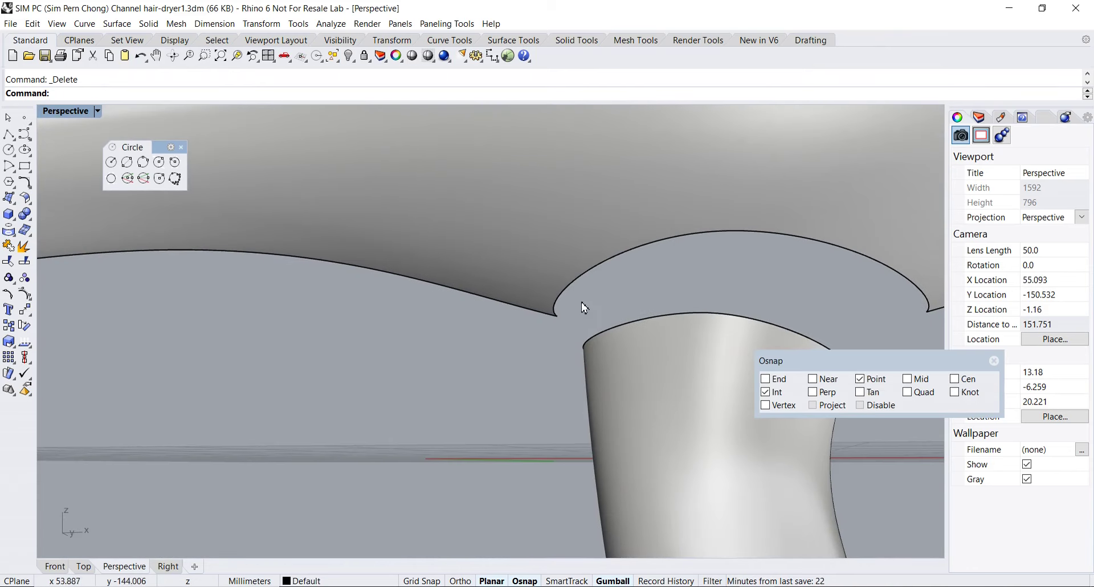
right_click_drag(821, 296, 609, 284)
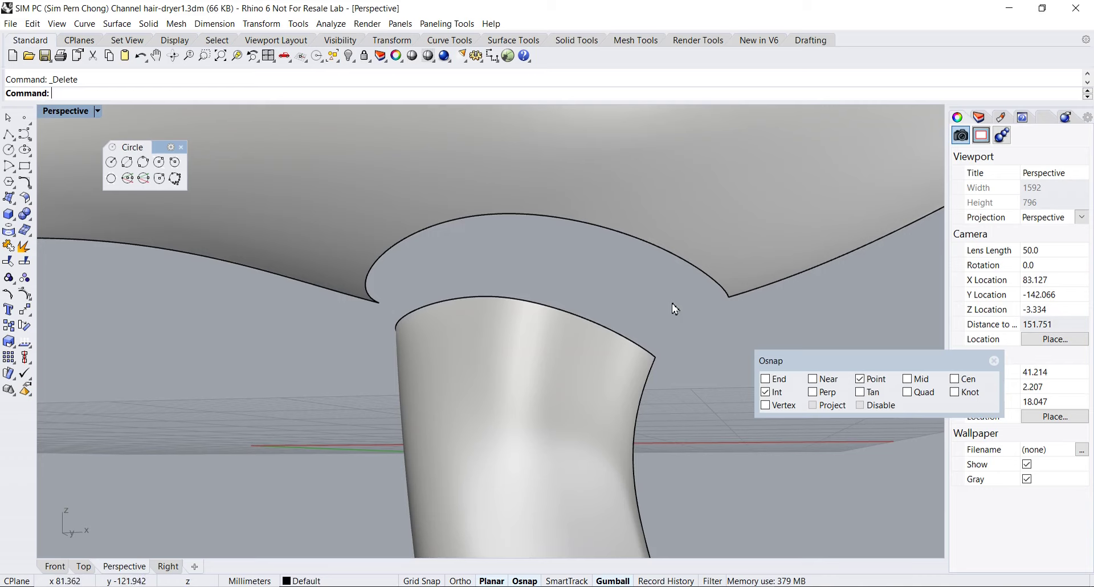
right_click_drag(490, 288, 573, 296)
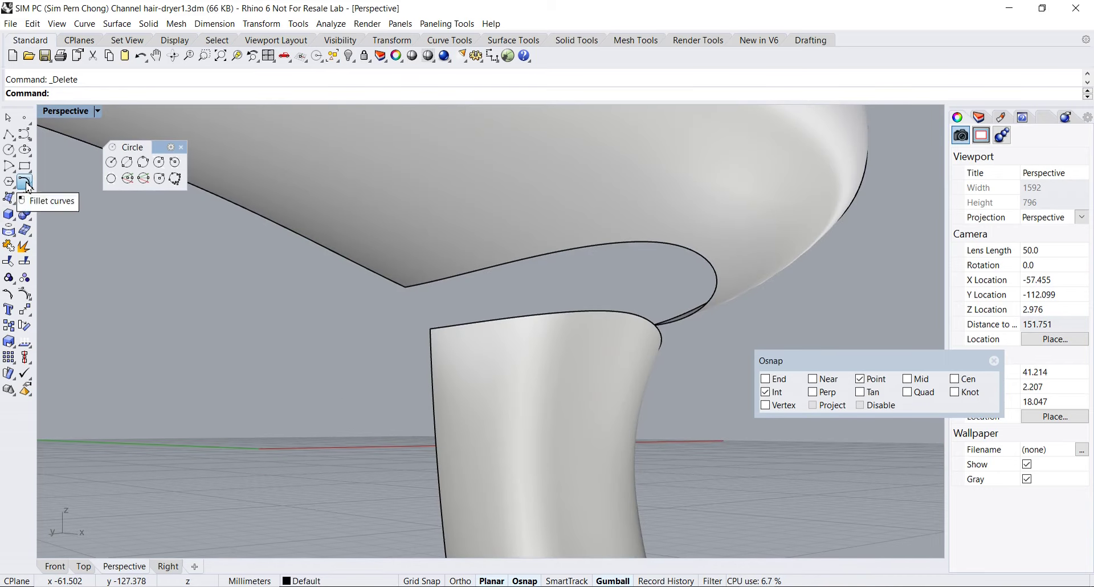
Bridge the body and handle edges on the nozzle side with an adjustable blend curve, Curvature continuity at both ends, adjusting its control points
left_click(15, 201)
left_click_drag(66, 180, 96, 247)
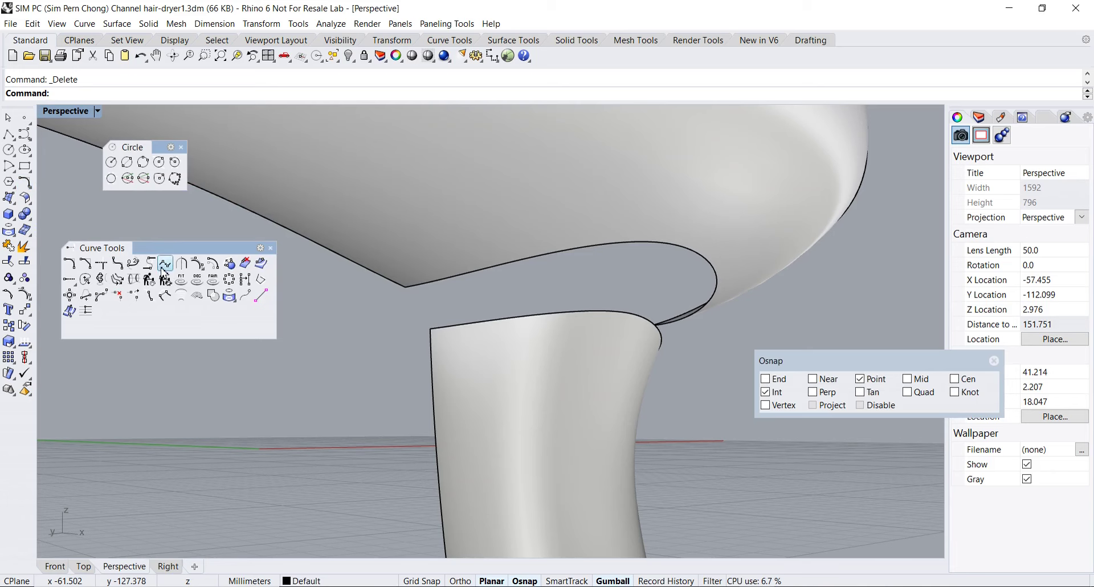
left_click(134, 267)
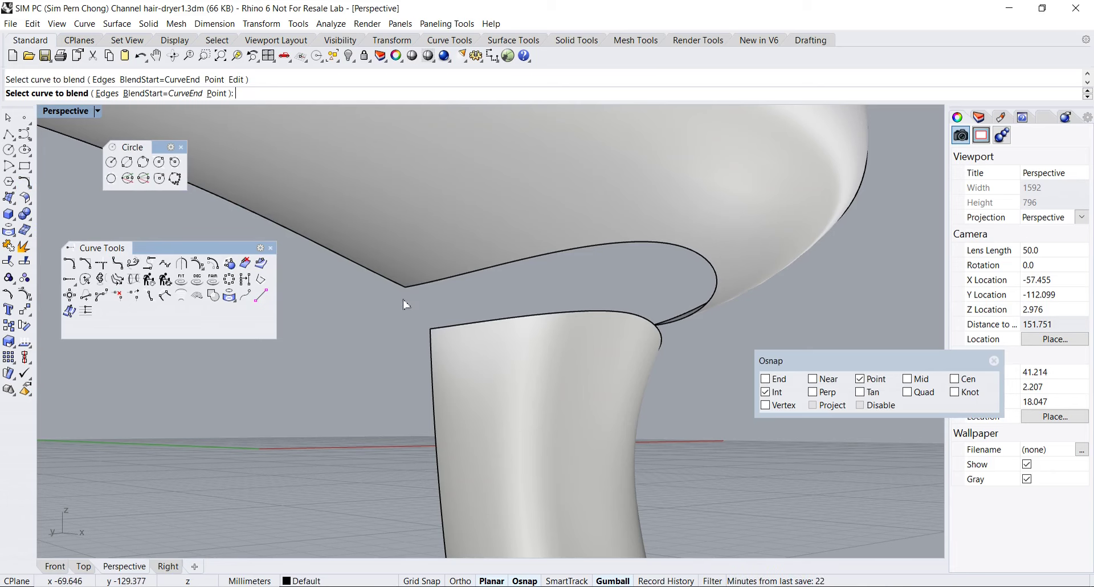
left_click(429, 344)
scroll(422, 313, "up", 8)
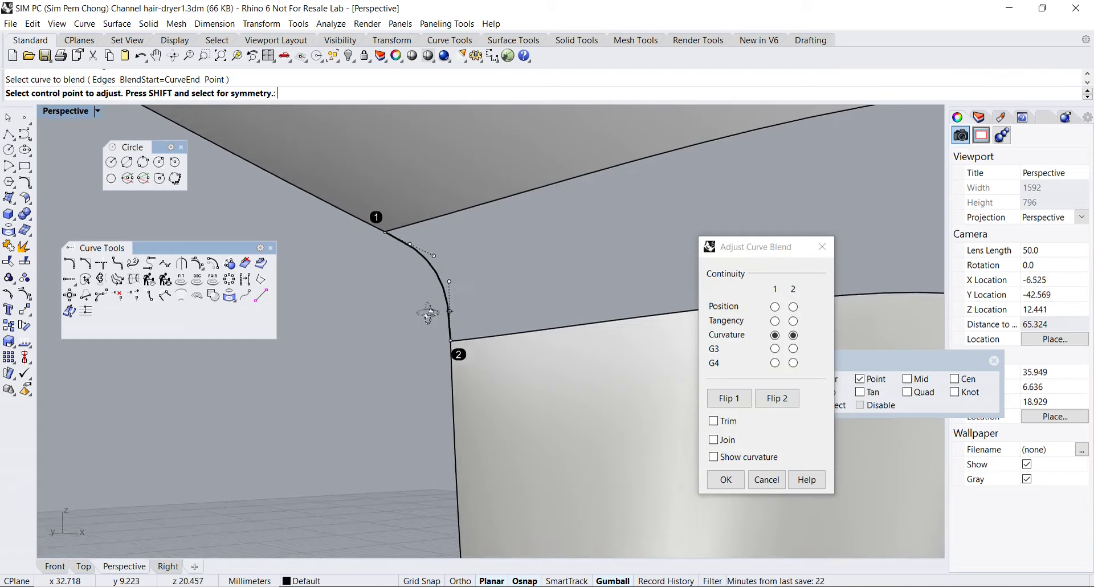
left_click(379, 261)
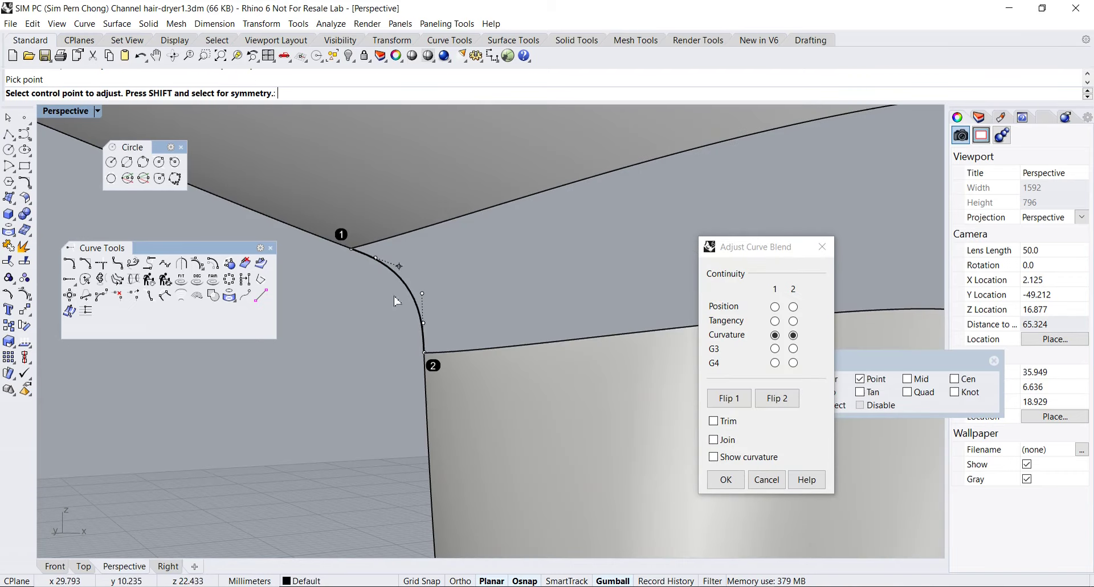
left_click_drag(422, 322, 422, 326)
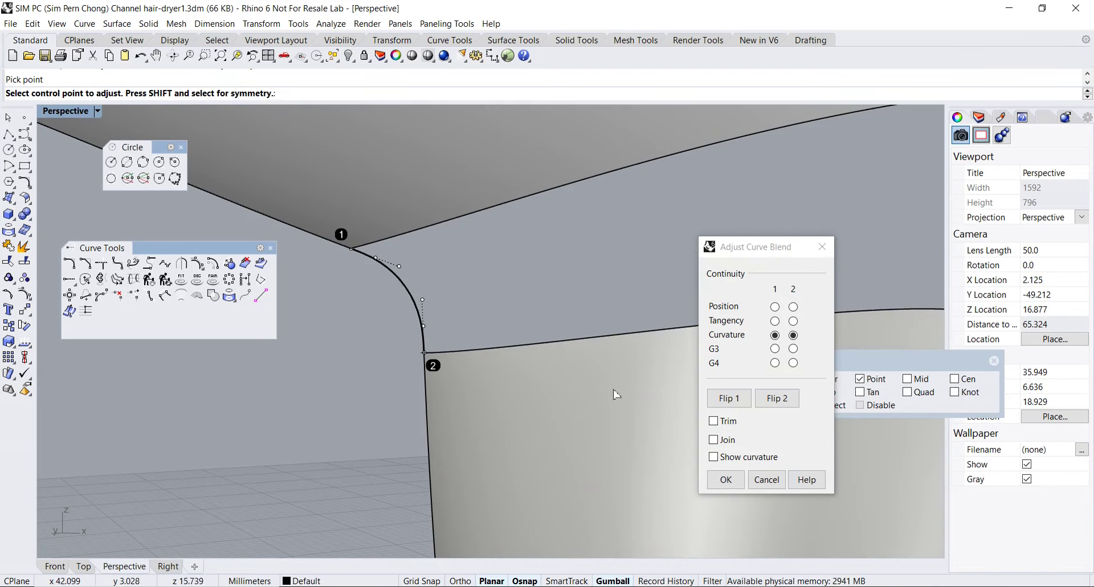
left_click(725, 479)
Add a second adjustable blend curve between handle and body edges on the rear side, with Curvature continuity and adjusted control points
scroll(655, 398, "down", 5)
right_click_drag(625, 367, 496, 354)
right_click(672, 369)
left_click(625, 368)
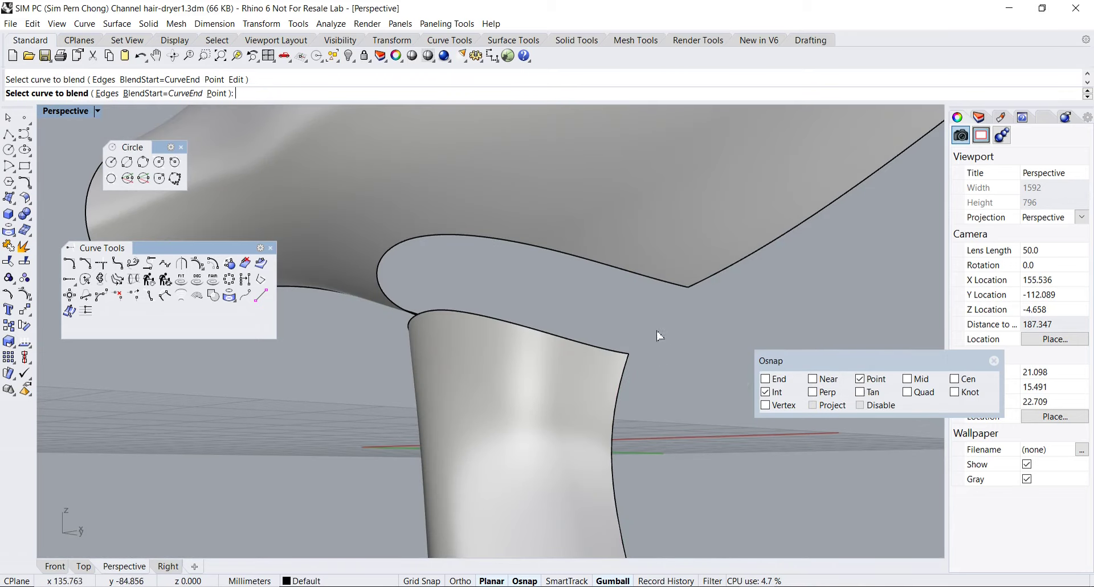
left_click(697, 290)
right_click_drag(655, 371, 585, 338)
scroll(585, 338, "up", 3)
left_click(572, 291)
left_click_drag(504, 361, 501, 364)
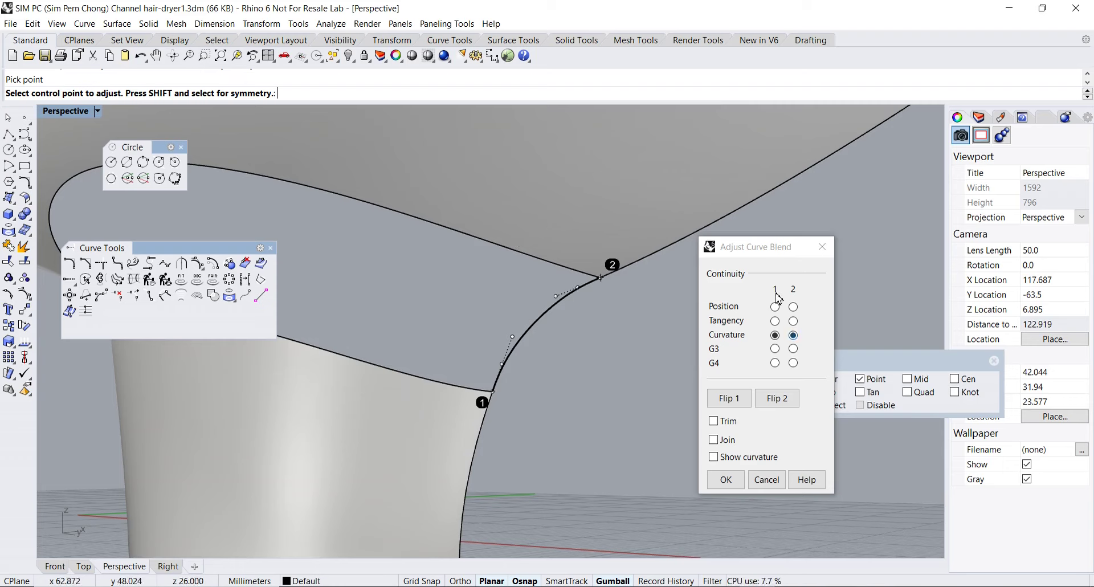
left_click(724, 477)
right_click_drag(713, 472, 645, 348)
left_click(271, 248)
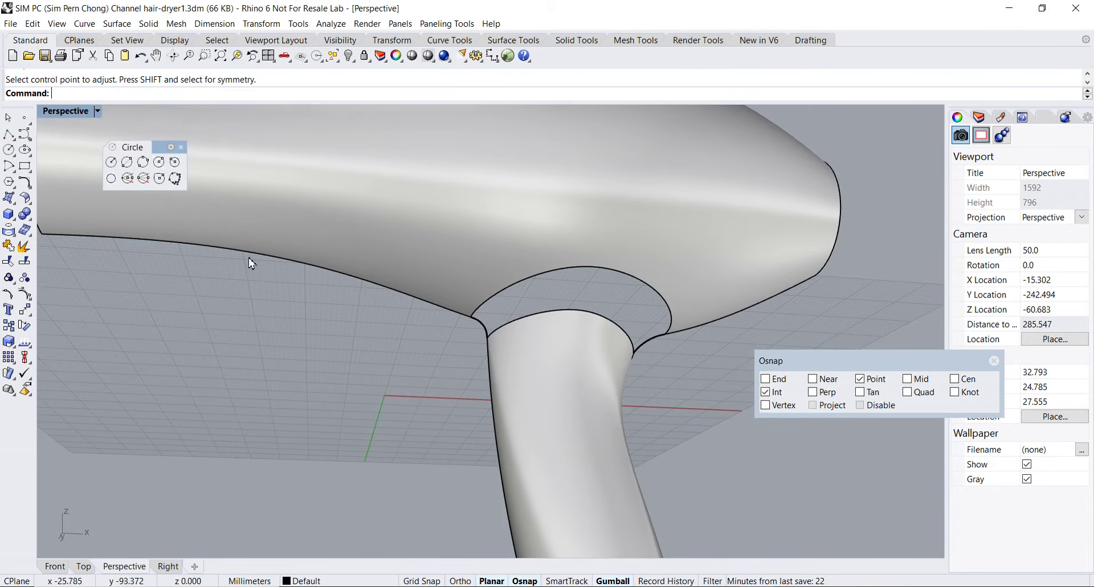
Set up a two-rail sweep with the handle's top edge and the body's opening edge as rails and the two blend curves as cross sections
left_click(8, 199)
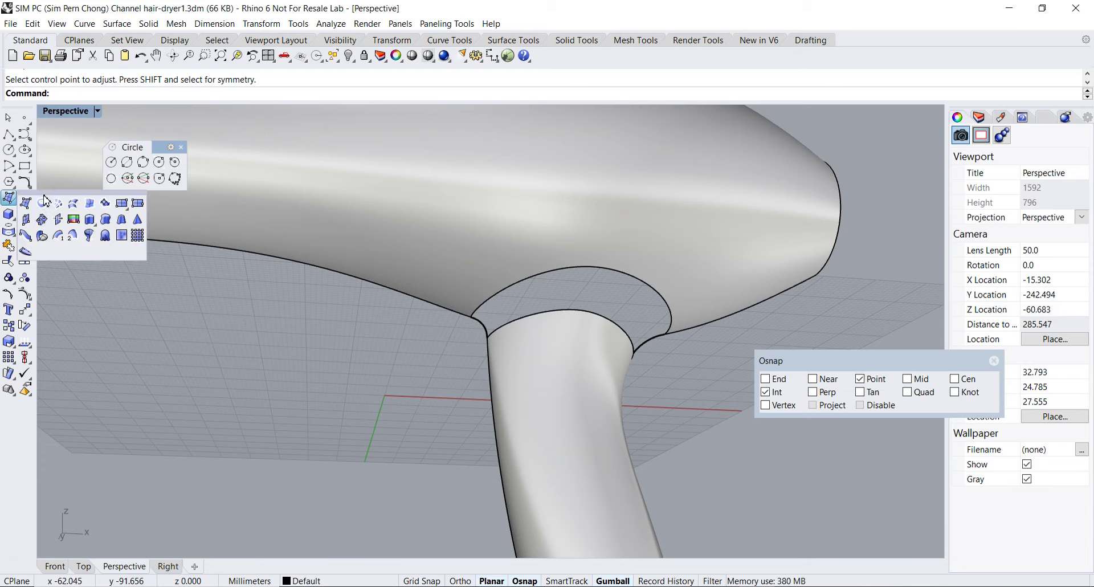
left_click_drag(46, 195, 117, 287)
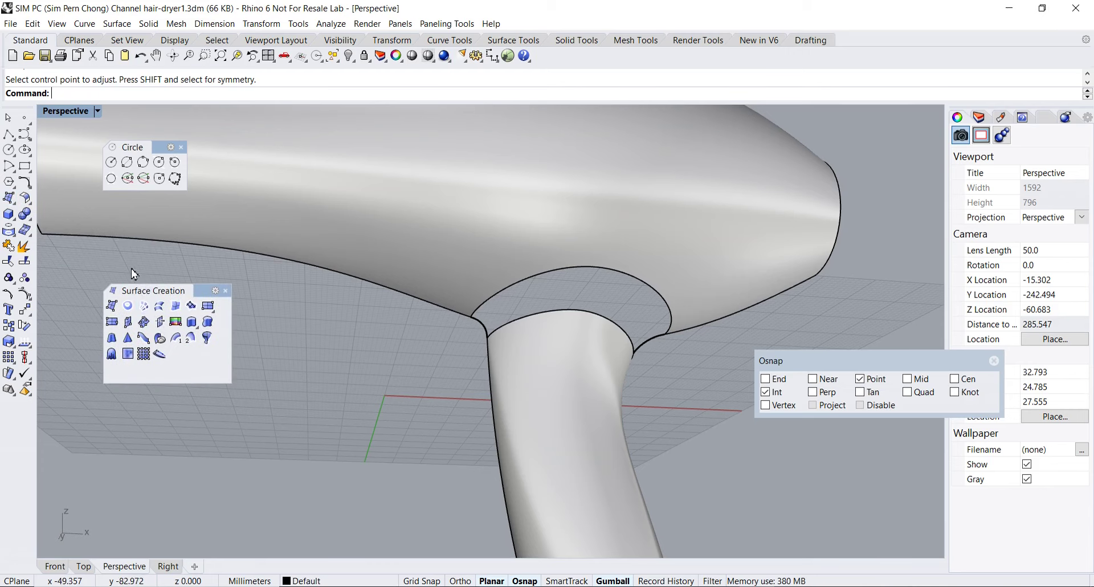
left_click(192, 341)
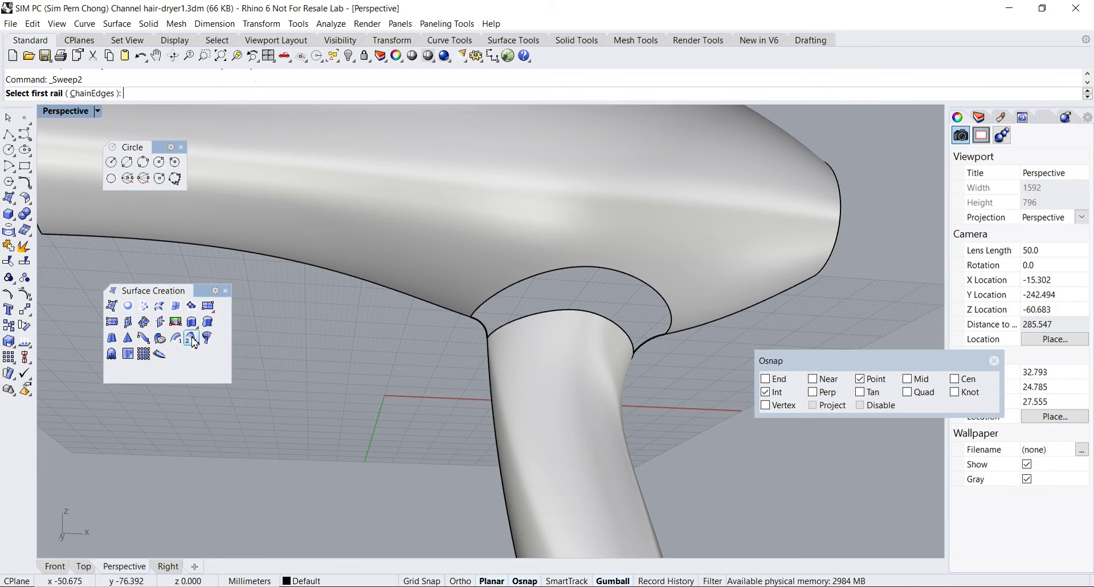
scroll(401, 352, "up", 1)
left_click(523, 329)
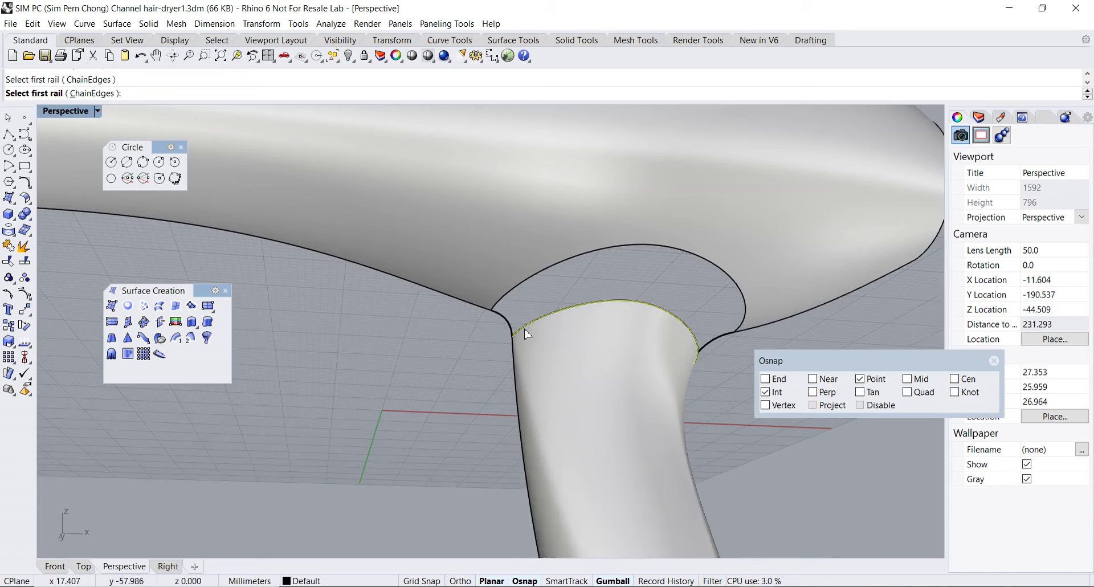
left_click(513, 295)
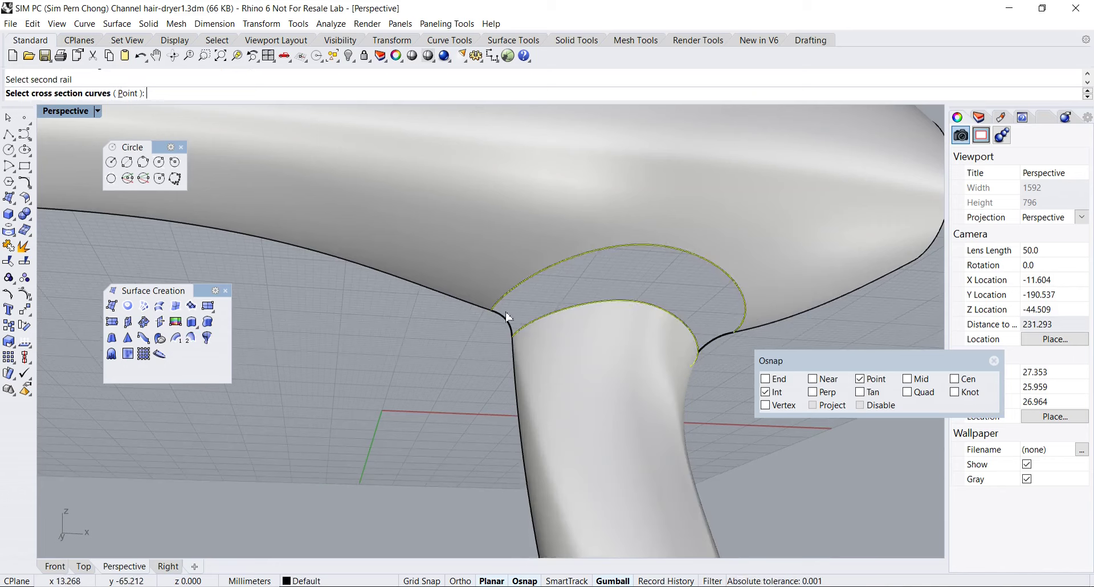
left_click(507, 315)
left_click(718, 341)
key("Return")
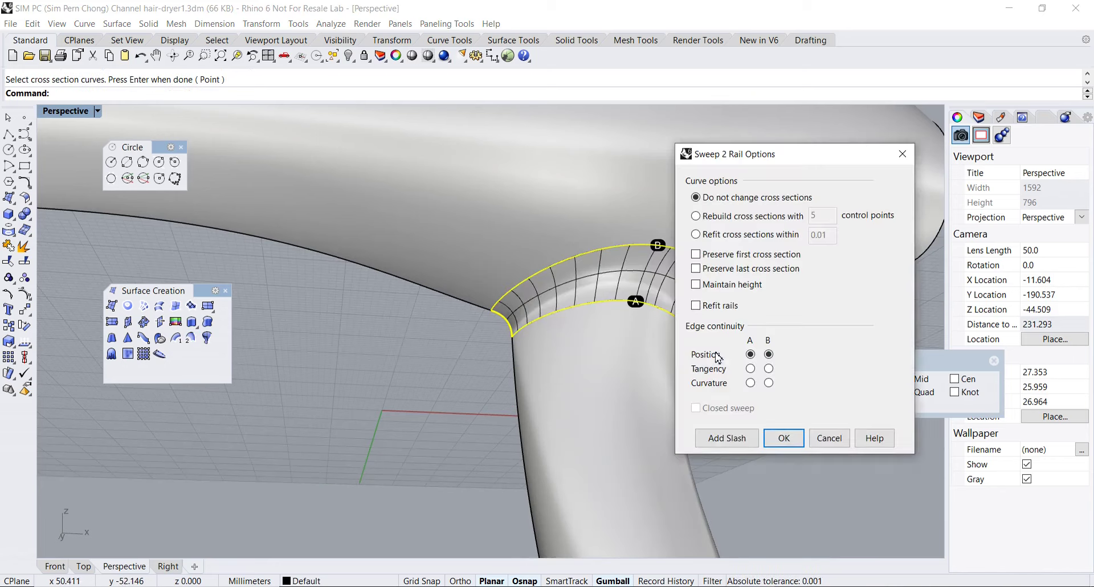
Set the sweep's edge continuity to Curvature for rails A and B and create the transition surface
right_click_drag(587, 328, 448, 353)
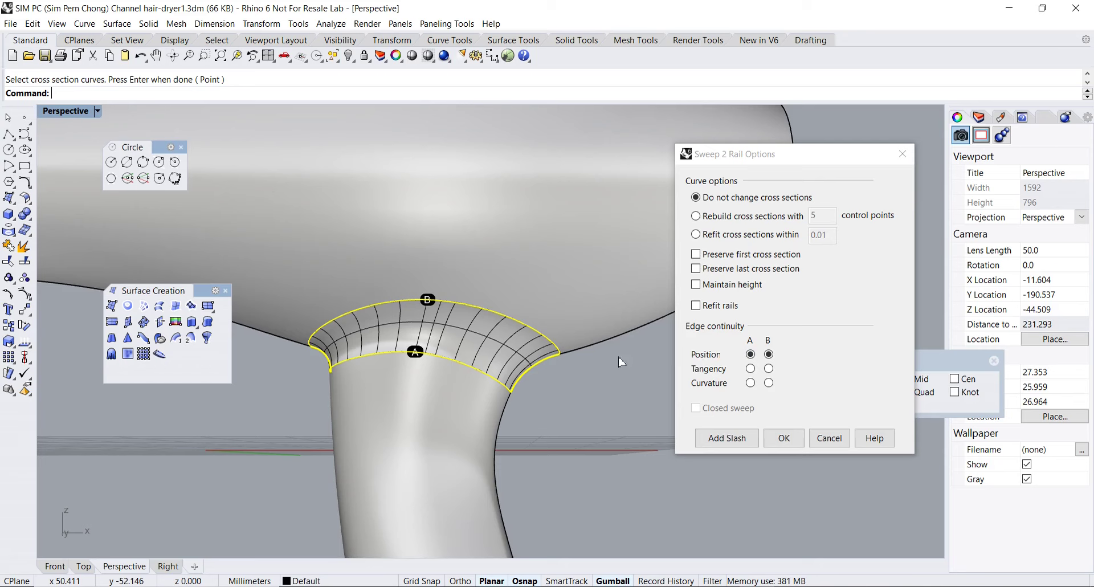
scroll(541, 369, "up", 3)
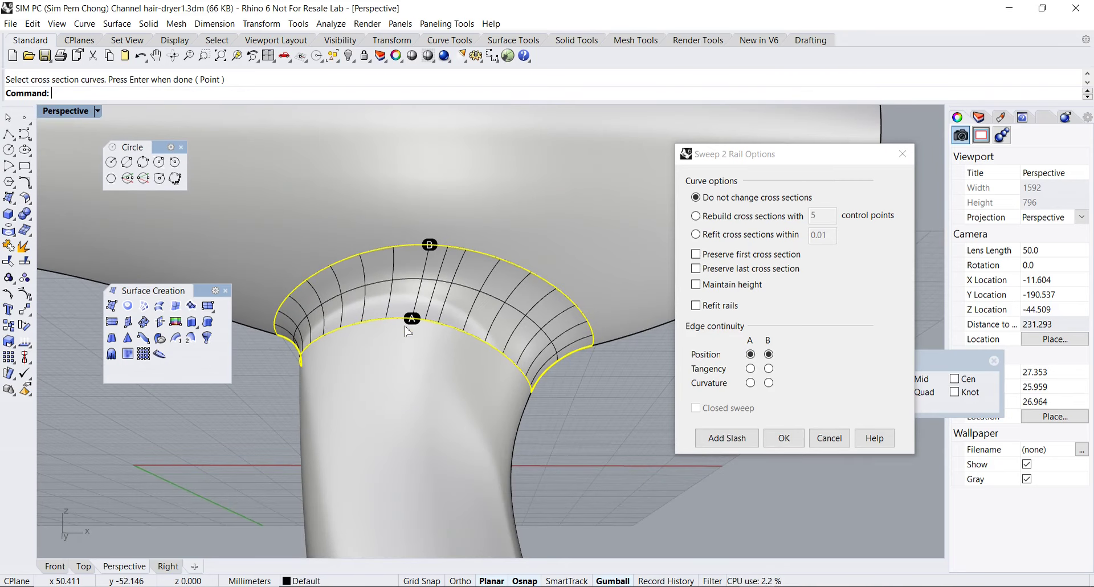
left_click(752, 384)
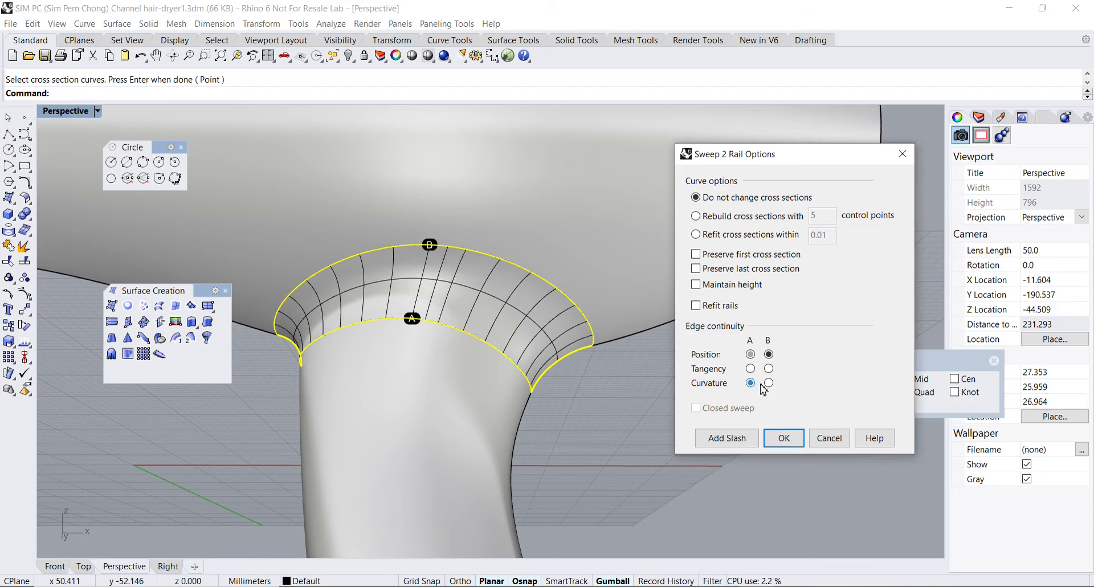
left_click(768, 383)
right_click_drag(566, 358, 594, 378)
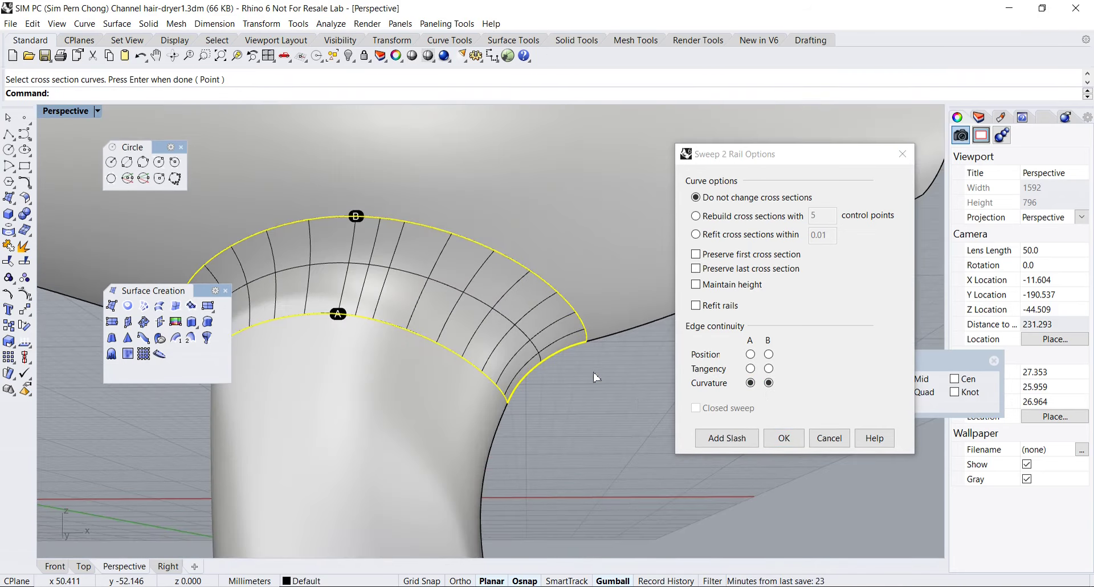
left_click(781, 441)
Mirror the half body, handle, transition surface and blend curves across the open centre plane along the X axis, keeping the originals
scroll(566, 360, "down", 10)
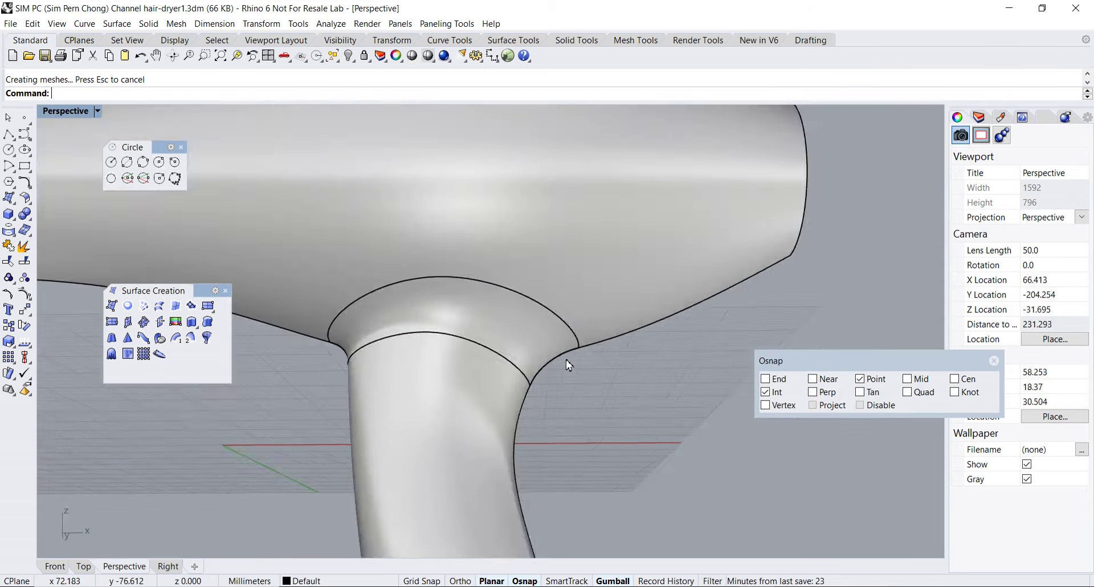
right_click_drag(566, 360, 497, 266)
left_click_drag(381, 153, 603, 535)
right_click_drag(644, 388, 615, 398)
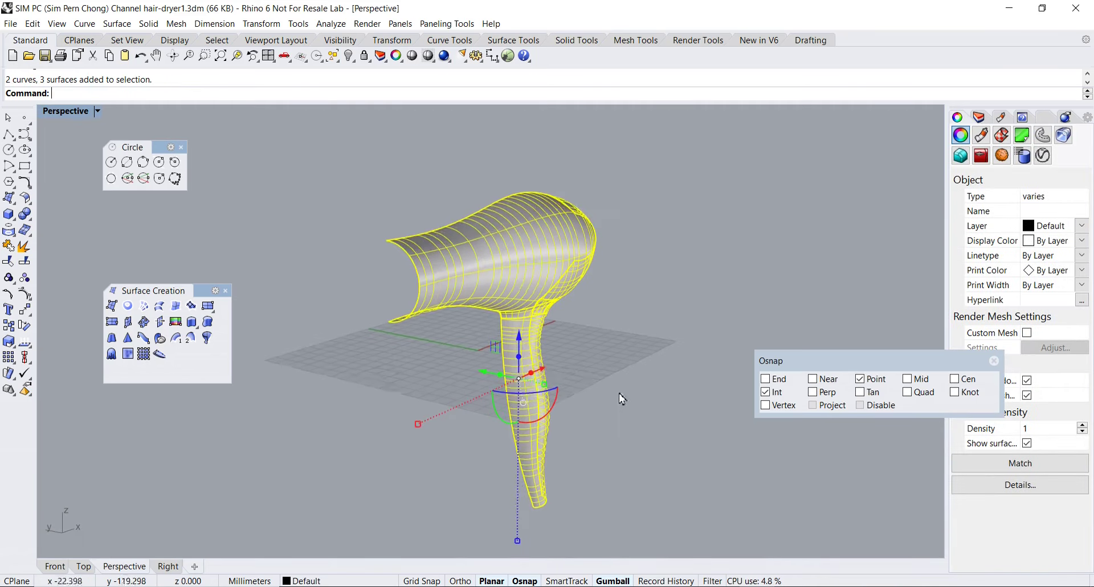
left_click(28, 313)
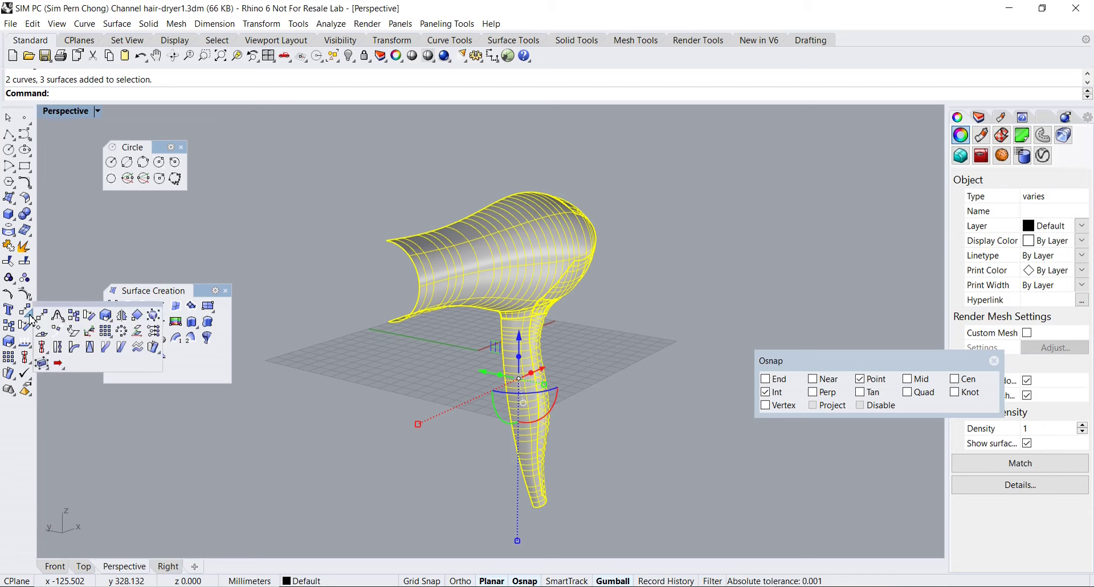
left_click(118, 320)
right_click_drag(336, 369, 338, 415)
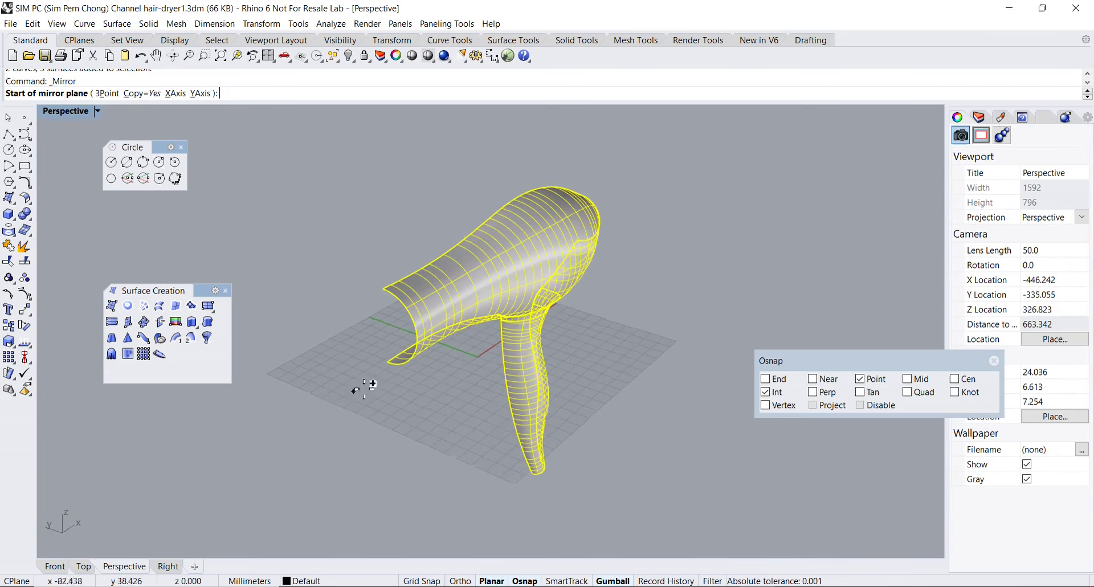
left_click(388, 369)
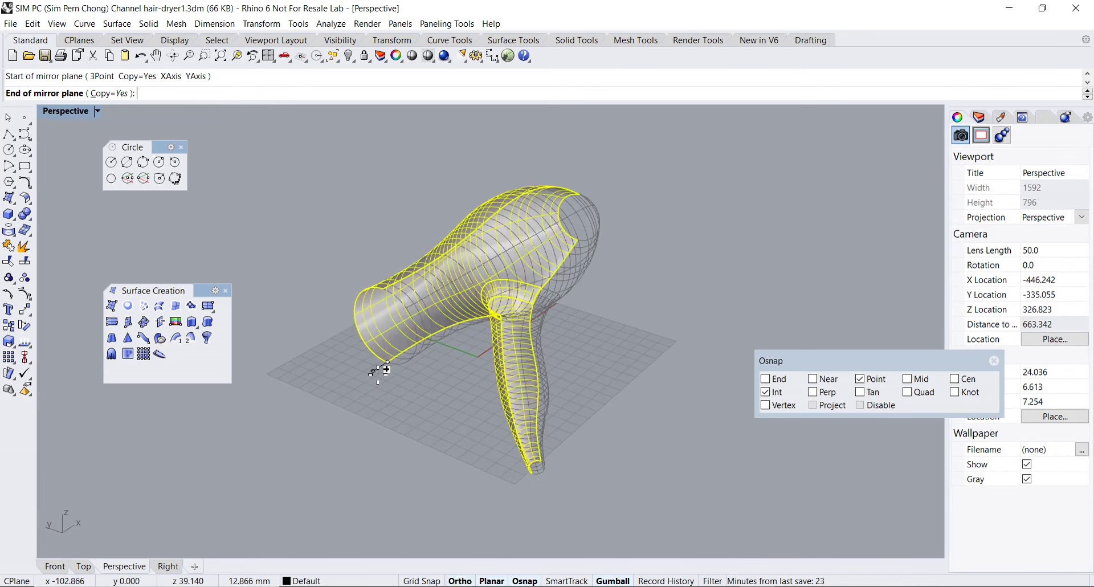
left_click(378, 368)
left_click(365, 392)
Hide the blend curves on the nozzle side and the rear side of the transition between body and handle
right_click_drag(365, 392, 405, 317)
scroll(503, 314, "up", 8)
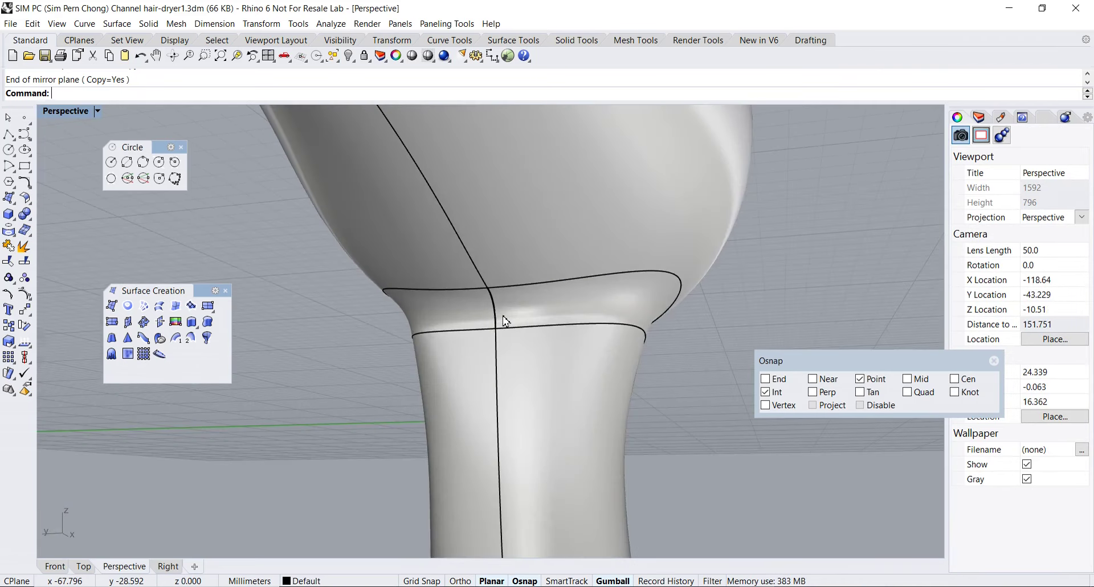
left_click(496, 318)
left_click(544, 353)
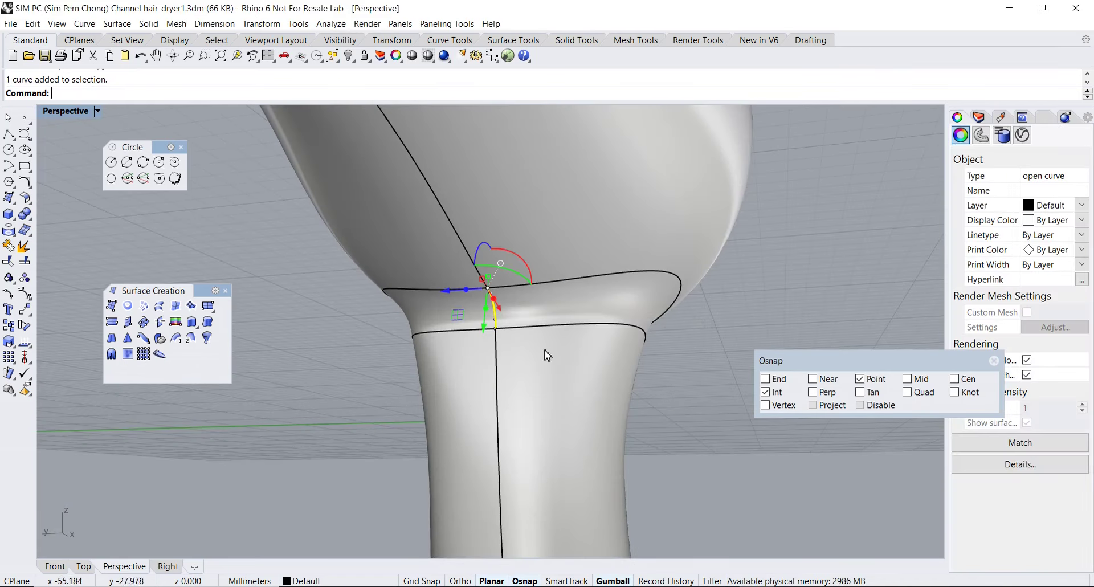
left_click(347, 57)
scroll(564, 307, "down", 10)
right_click_drag(590, 332, 410, 321)
scroll(454, 313, "up", 8)
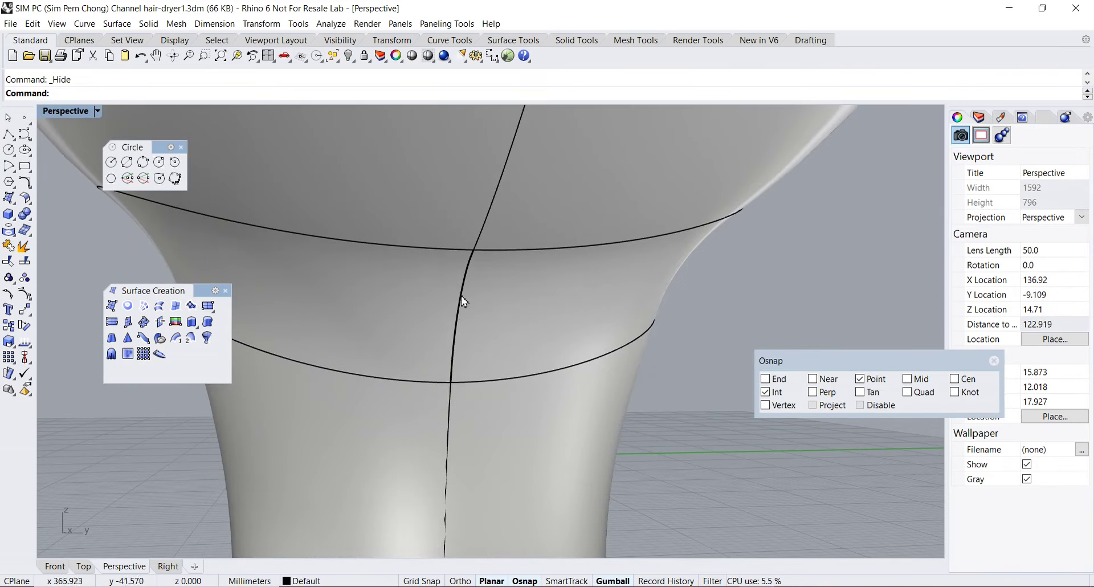
left_click(464, 300)
left_click(509, 329)
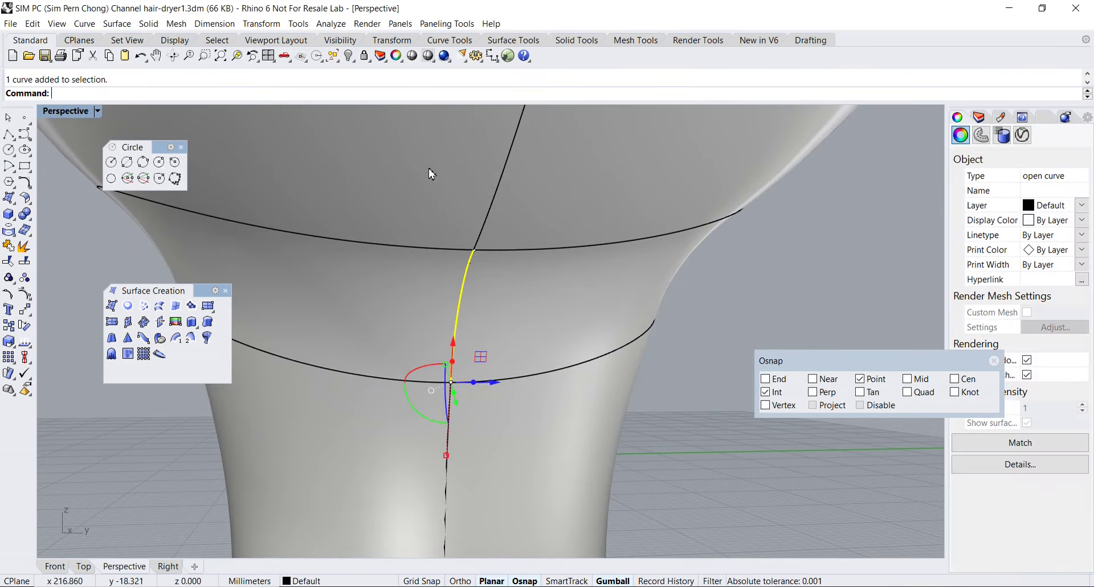
left_click(348, 56)
Join both halves of the body, handle and transition surfaces into one polysurface
right_click_drag(414, 294, 653, 341)
scroll(408, 287, "down", 18)
right_click_drag(596, 310, 491, 299, "shift")
scroll(431, 270, "up", 4)
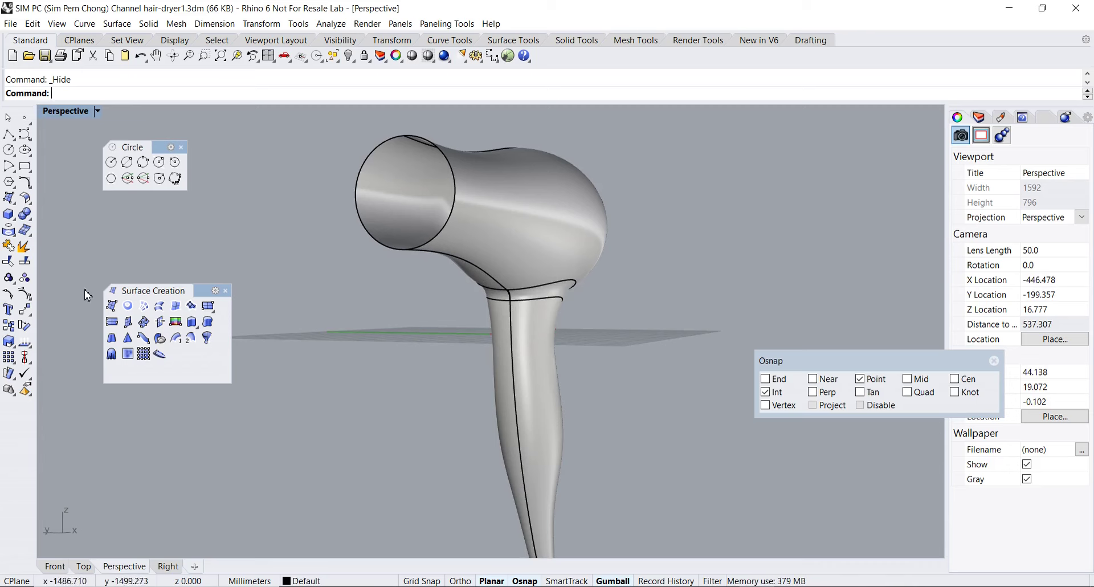
left_click(9, 247)
left_click(502, 228)
scroll(544, 300, "up", 3)
left_click(513, 336)
left_click(478, 342)
left_click(476, 305)
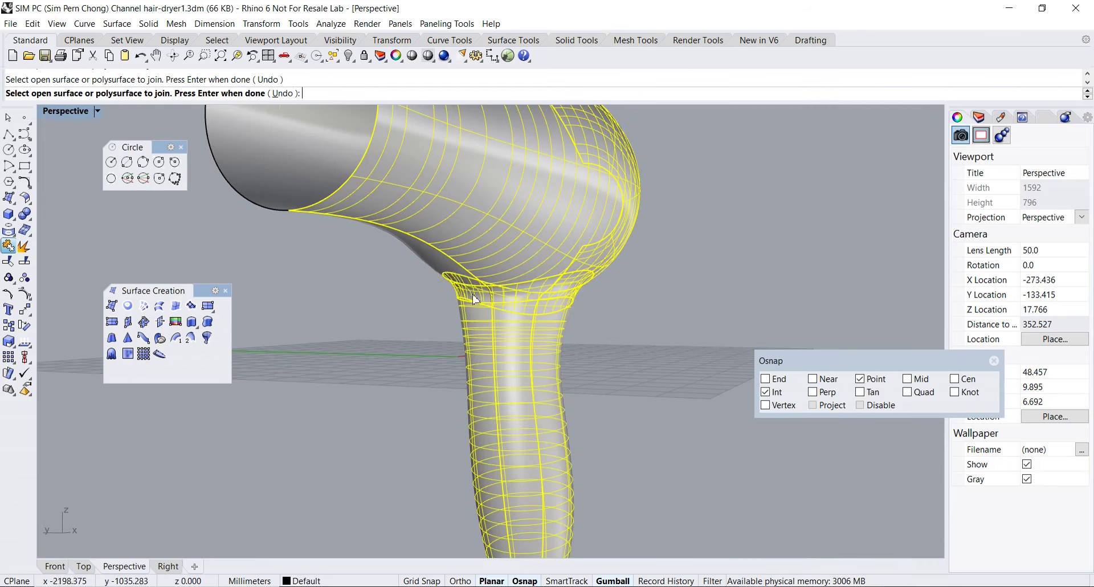
left_click(462, 277)
right_click_drag(533, 317, 495, 315)
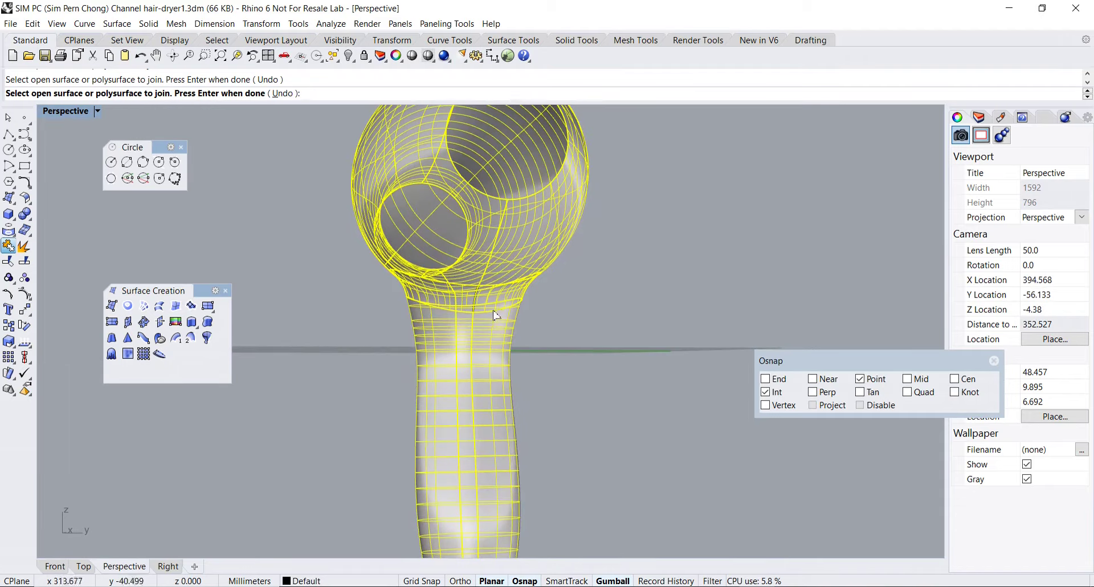
right_click_drag(568, 327, 478, 307)
right_click(588, 344)
Check the joined hair dryer with Show Edges, inspect the edges around the transition, and end the edge analysis
scroll(479, 331, "up", 4)
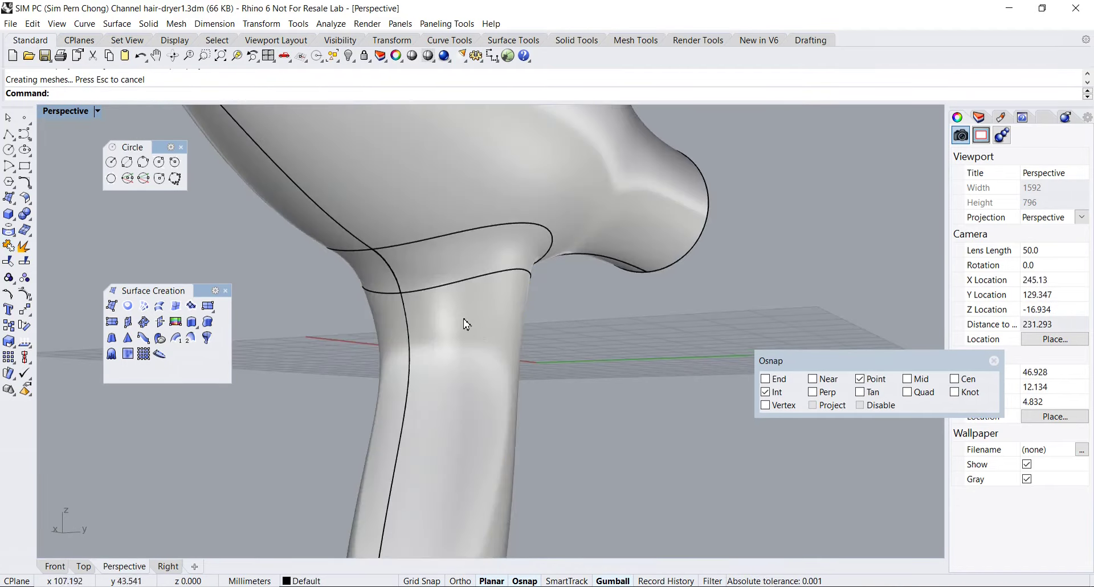
left_click(414, 275)
left_click(331, 23)
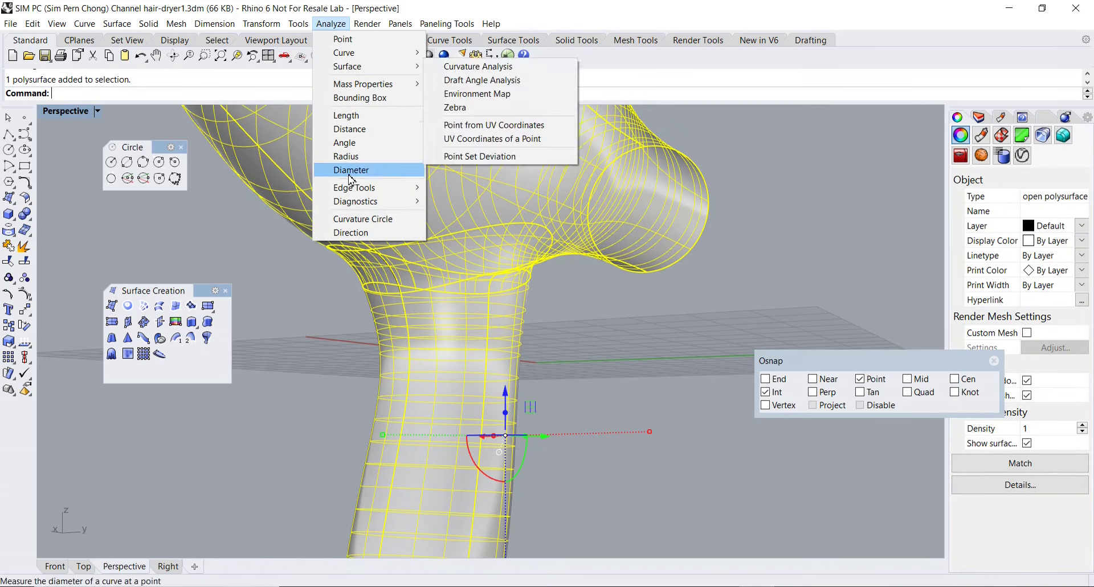
mouse_move(348, 188)
left_click(462, 190)
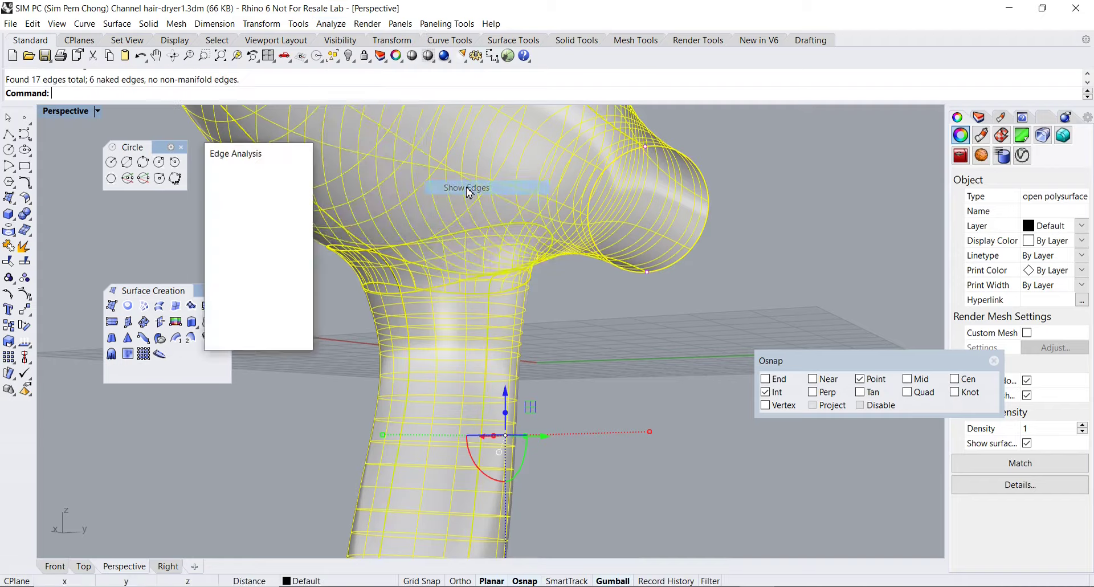
right_click_drag(474, 256, 607, 285)
left_click(308, 154)
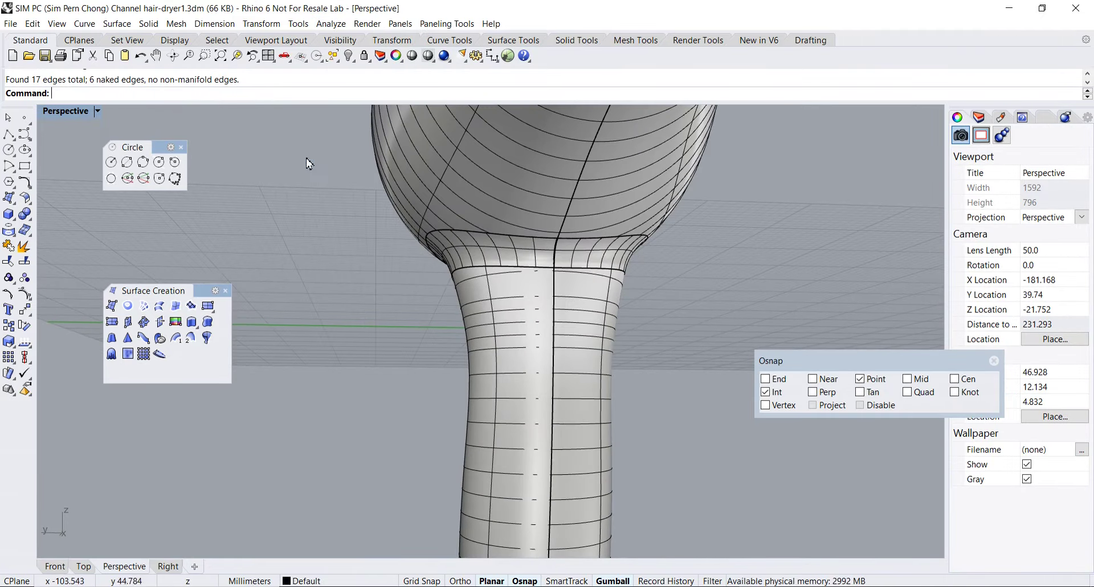
Run a Zebra analysis on the whole hair dryer polysurface and inspect the stripes where the body meets the handle
scroll(354, 213, "down", 10)
right_click_drag(370, 241, 447, 227)
left_click(447, 227)
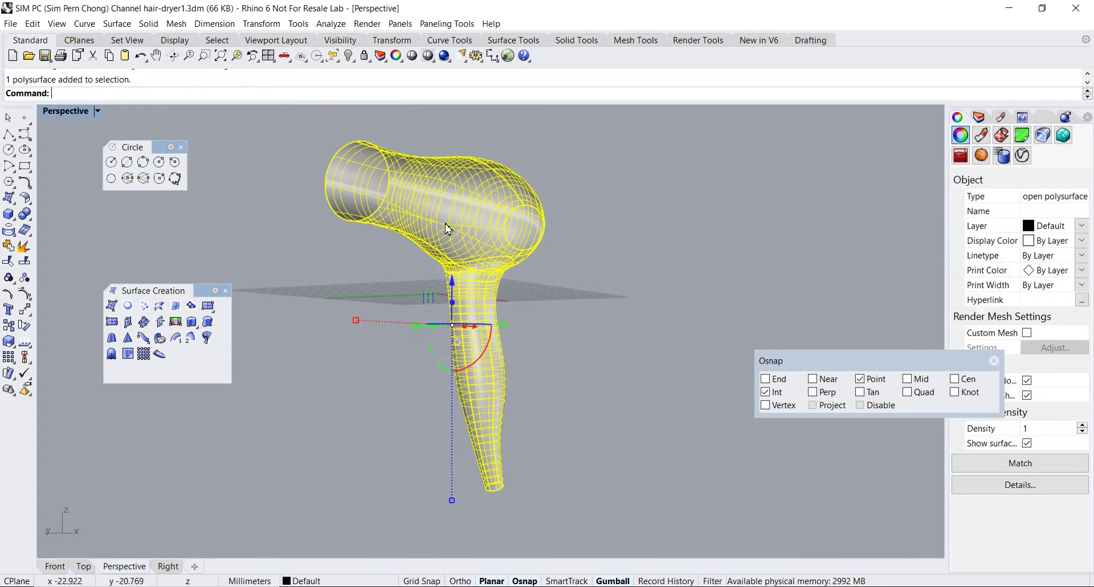
left_click(331, 24)
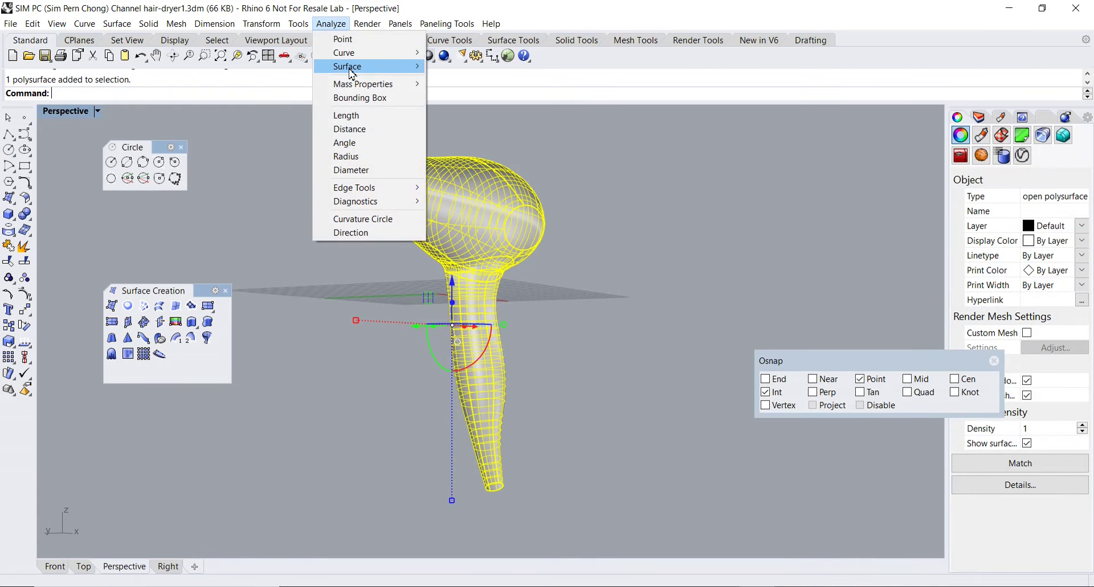
mouse_move(348, 66)
left_click(455, 106)
left_click(565, 287)
scroll(465, 278, "up", 5)
right_click_drag(464, 277, 513, 254)
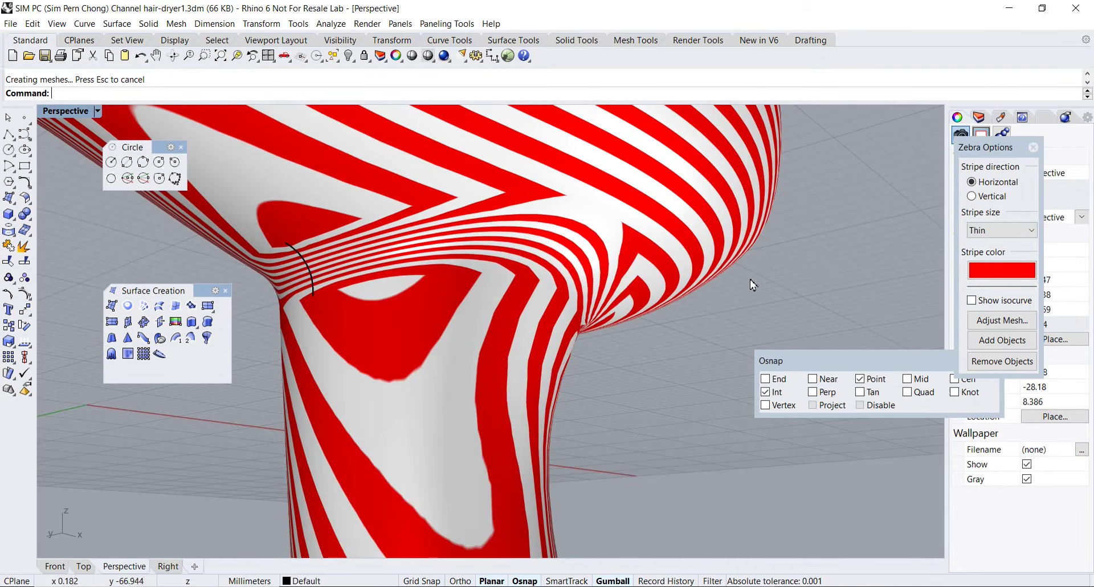
Refine the Zebra analysis mesh through its detailed mesh options and check stripe continuity across the transition surface
left_click(1003, 320)
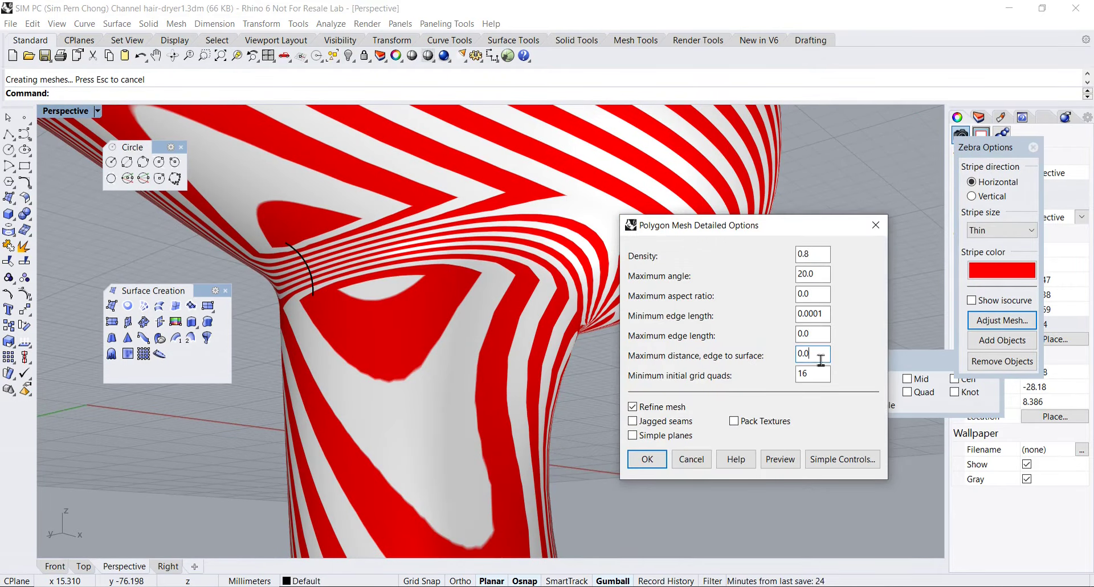
key("Return")
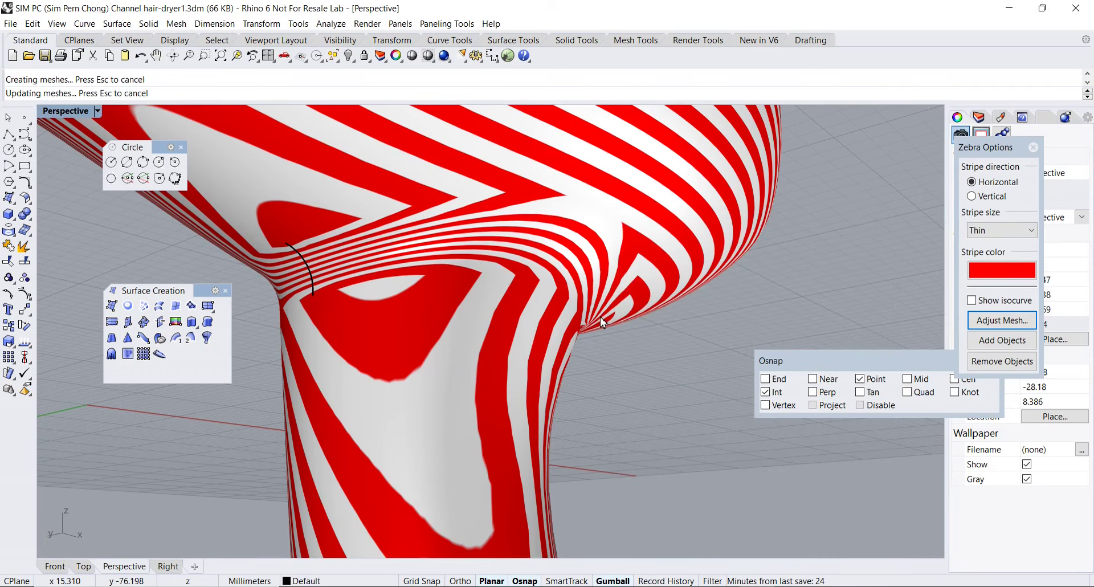
right_click_drag(603, 331, 621, 265)
scroll(499, 265, "up", 8)
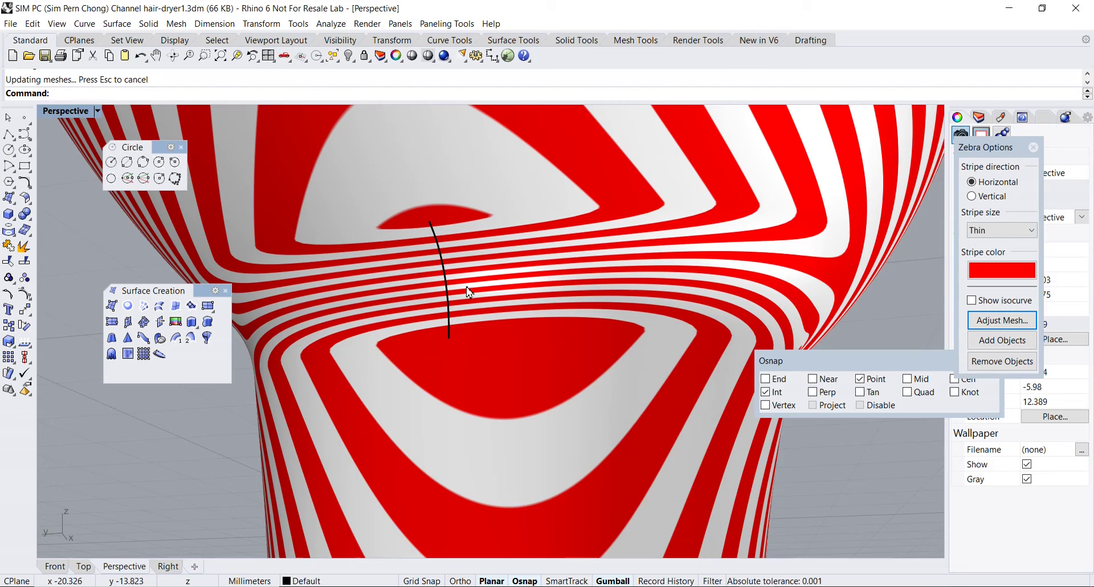
Delete the leftover blend curves on both sides of the transition between body and handle
left_click(446, 280)
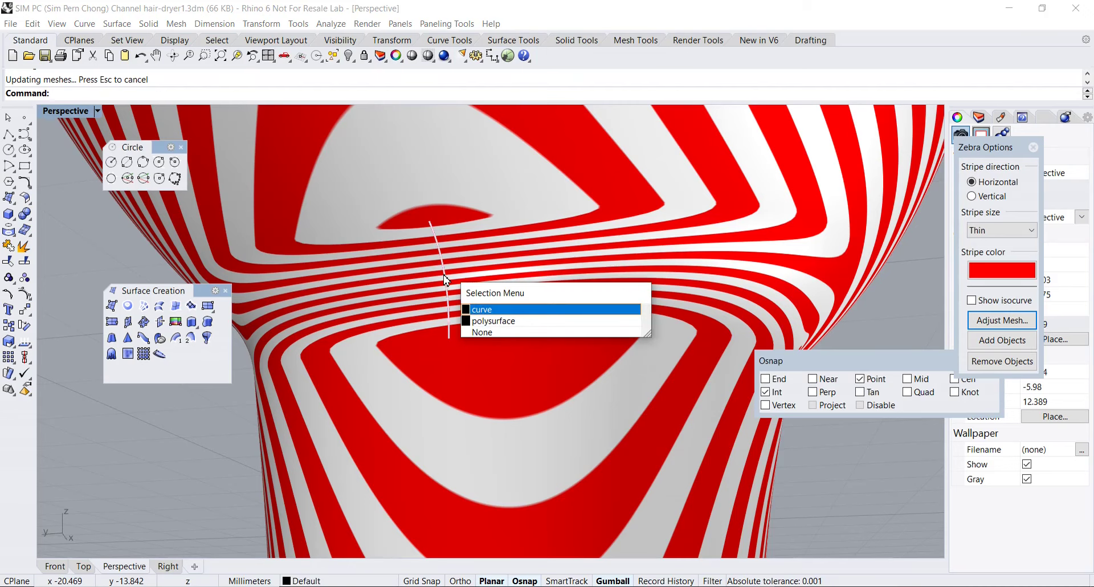
left_click(509, 310)
key("Delete")
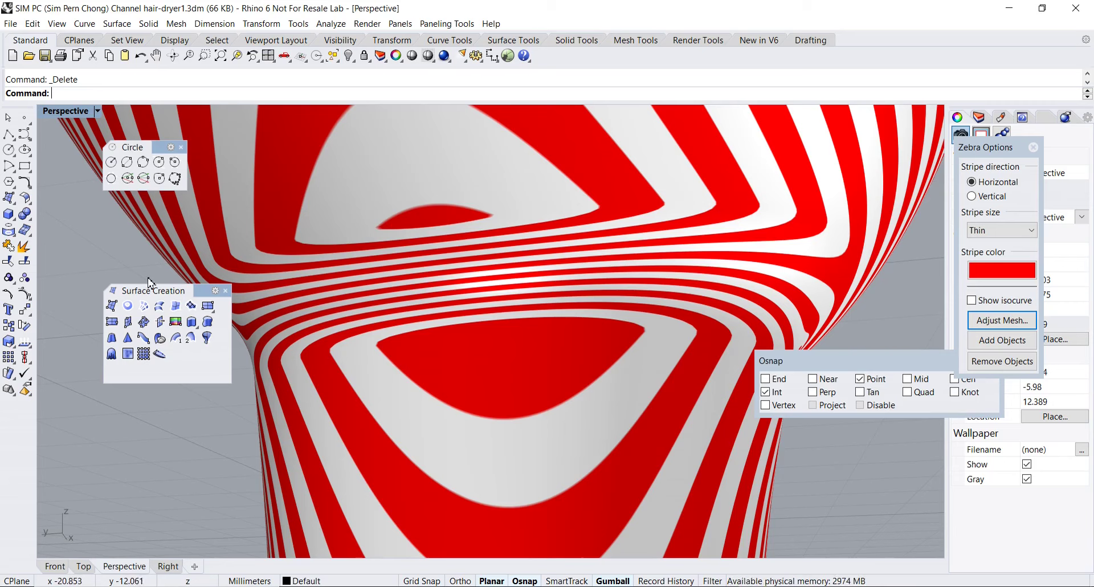
scroll(482, 280, "down", 5)
right_click_drag(482, 280, 658, 221)
left_click(636, 221)
left_click(675, 250)
key("Delete")
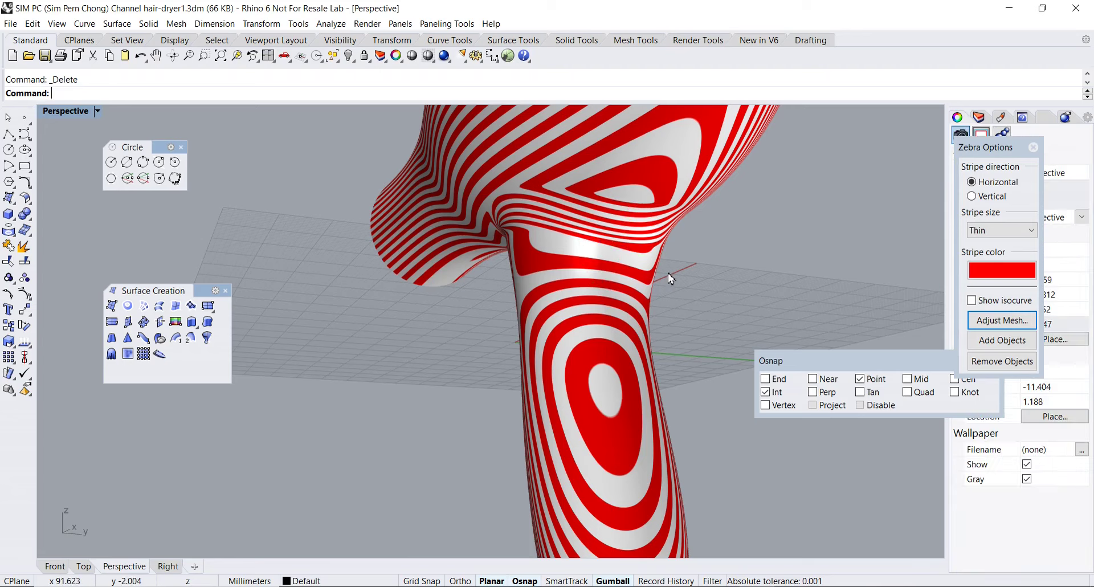
Examine the zebra stripe flow over the body, nozzle and handle from several angles
scroll(667, 272, "down", 6)
right_click_drag(667, 273, 630, 304)
scroll(550, 300, "up", 4)
right_click_drag(535, 307, 641, 350)
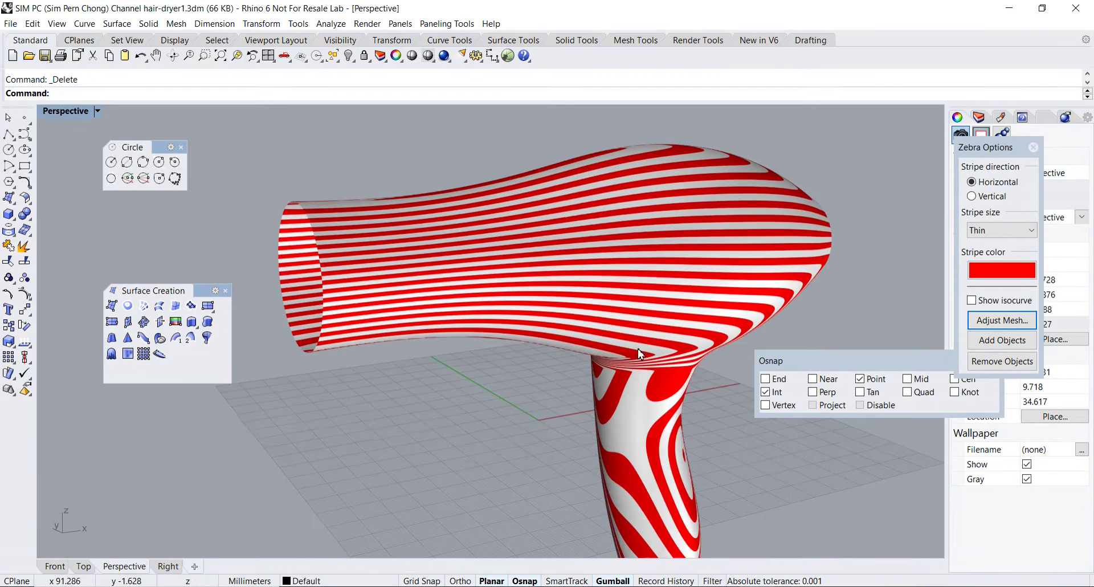